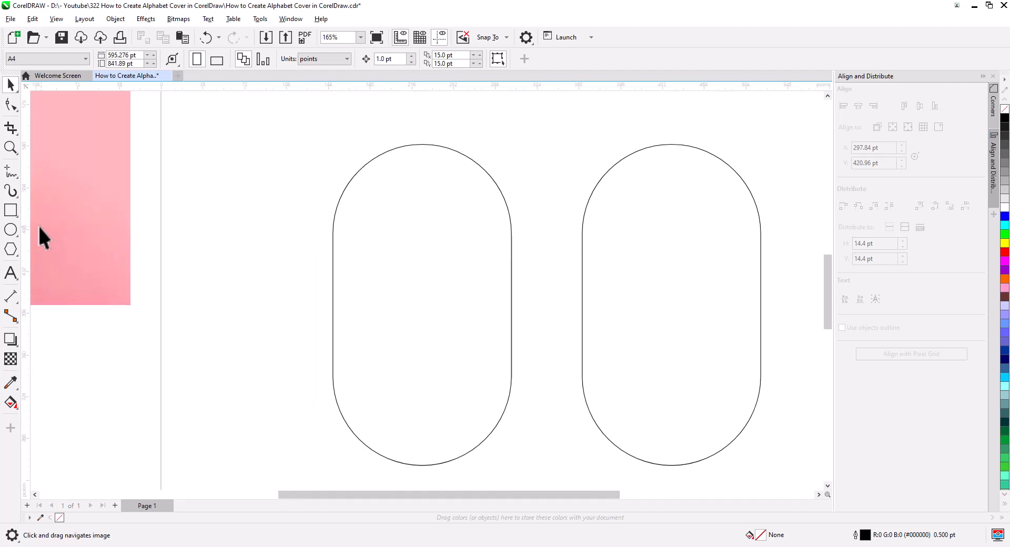
- Draw a circle about 137 pt in diameter over the upper half of the left capsule shape
left_click(10, 230)
left_click_drag(349, 197, 515, 363)
key("space")
- Copy the left capsule's width and apply it to the circle, making it 153.792 pt wide
left_click(332, 342)
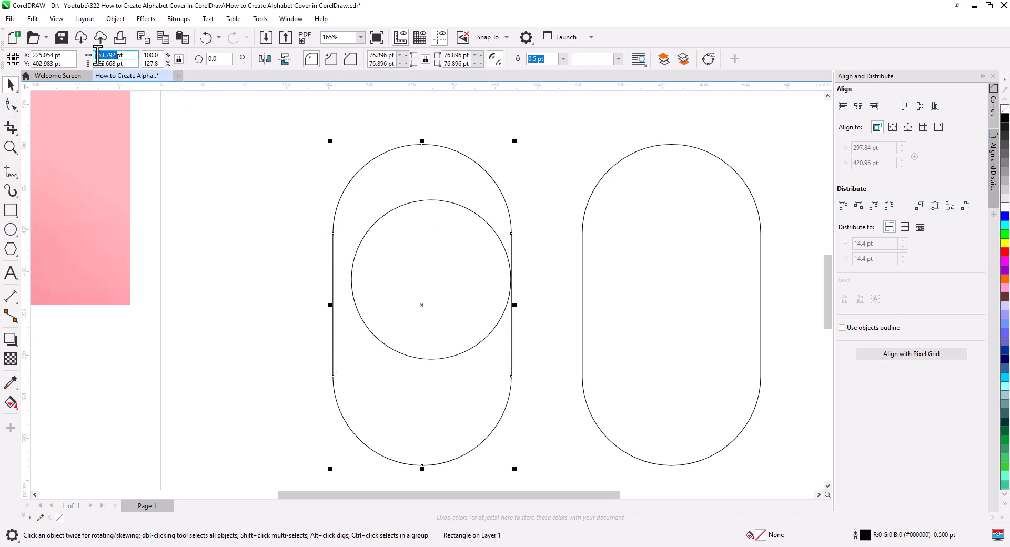
right_click(97, 54)
left_click(134, 89)
left_click(349, 248)
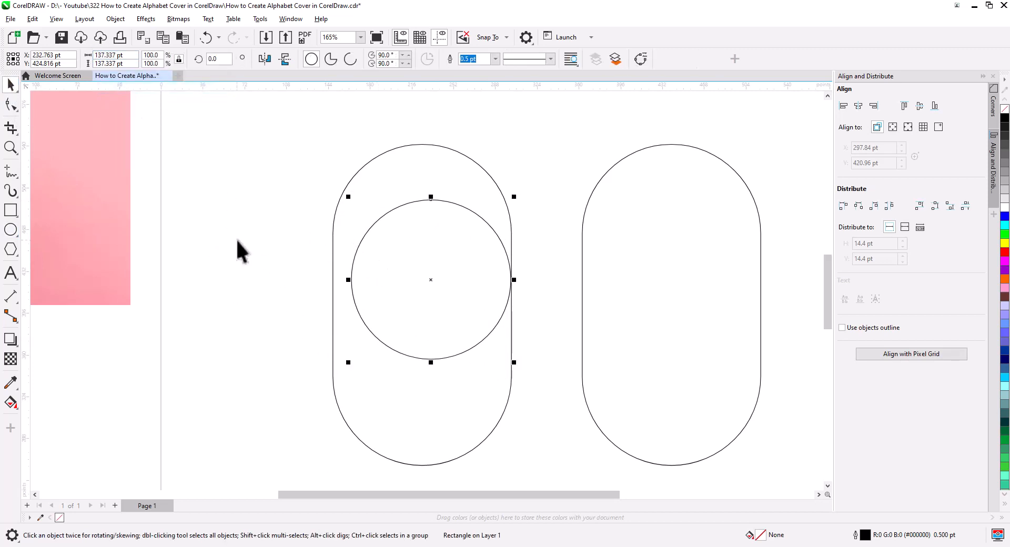
right_click(106, 59)
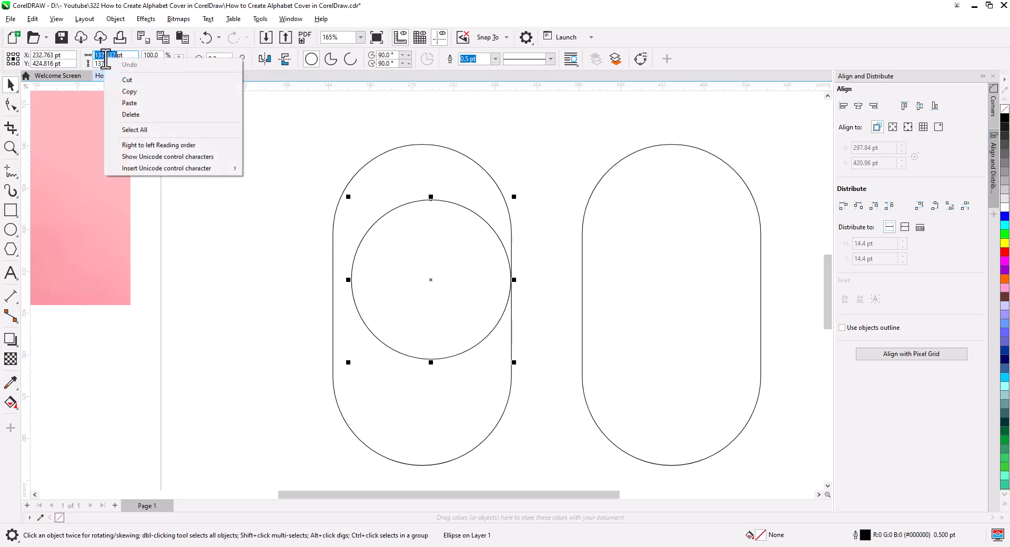
left_click(143, 110)
key("Return")
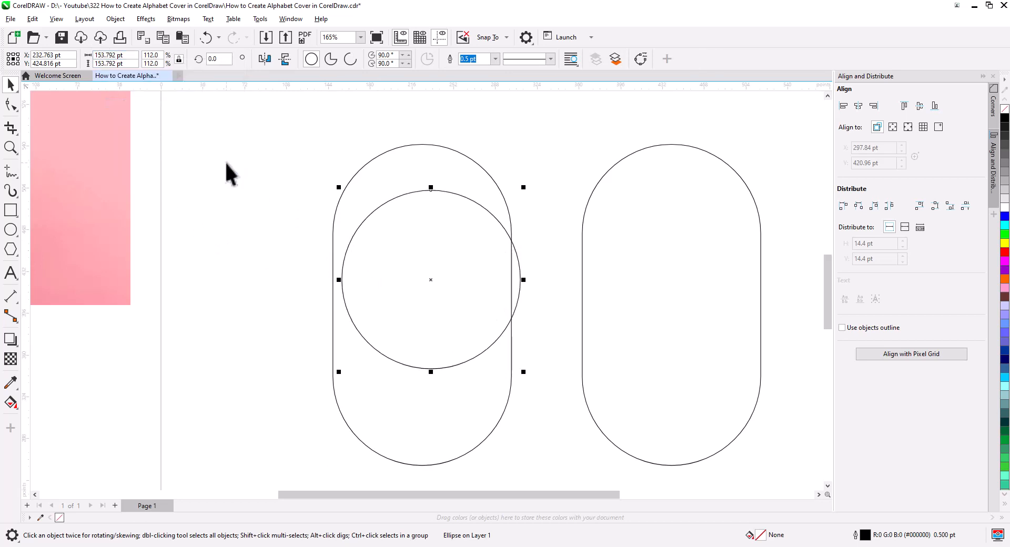
- Align the circle with the left capsule, centred horizontally and flush with its top edge
left_click(408, 169, "shift")
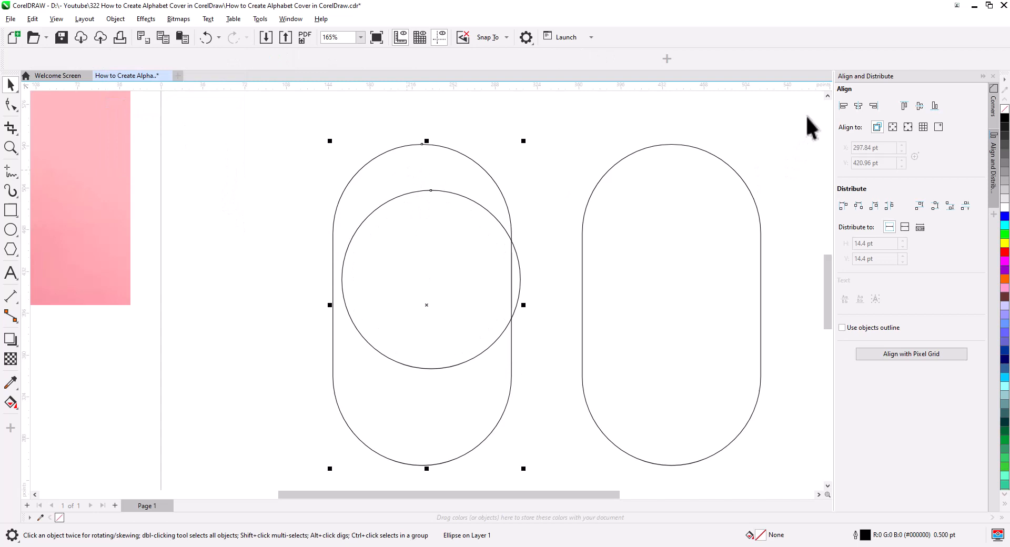
left_click(858, 106)
left_click(905, 106)
left_click(528, 306)
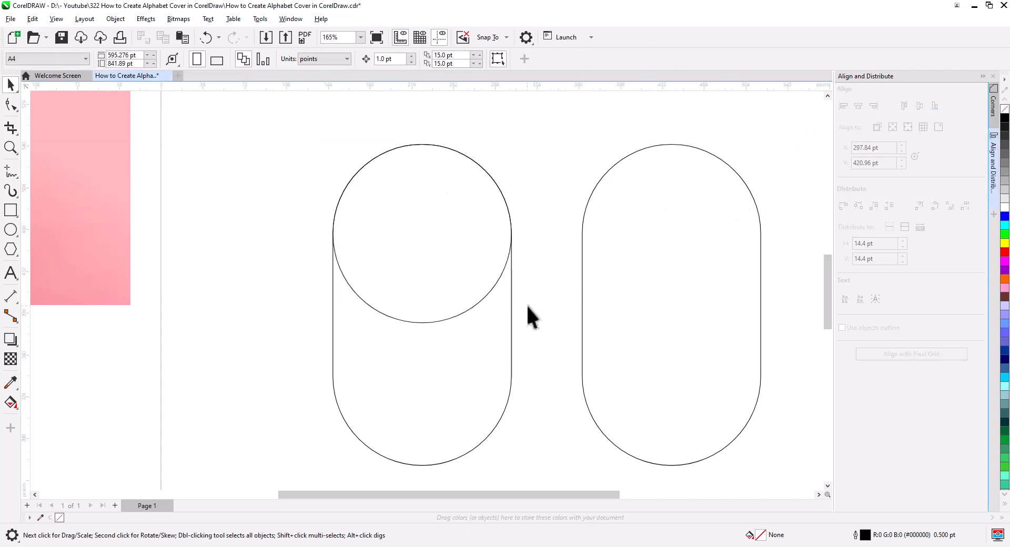
- Draw a horizontal 2-point line from the right capsule's bottom centre to near the left capsule's left side
left_click_drag(515, 406, 544, 381)
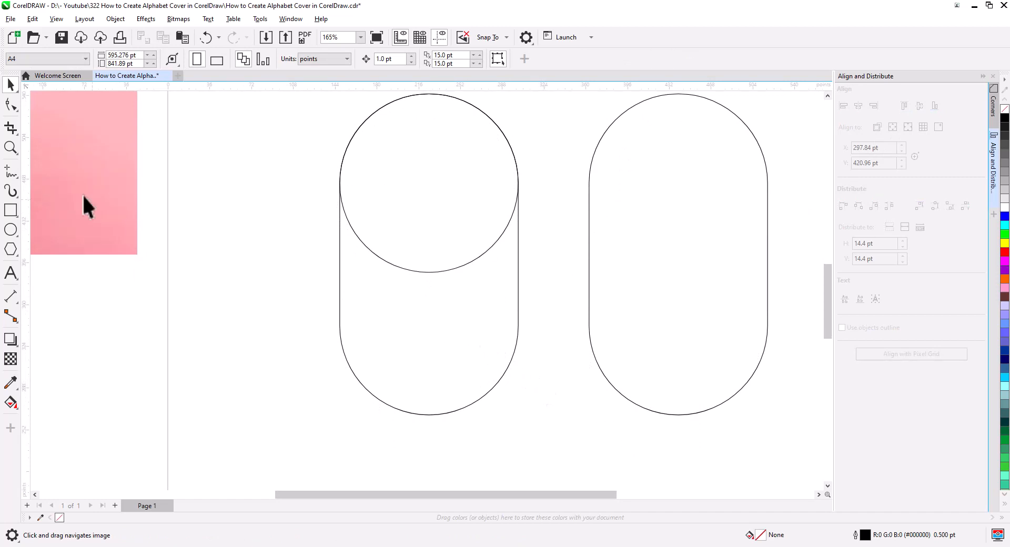
left_click(11, 174)
left_click(39, 190)
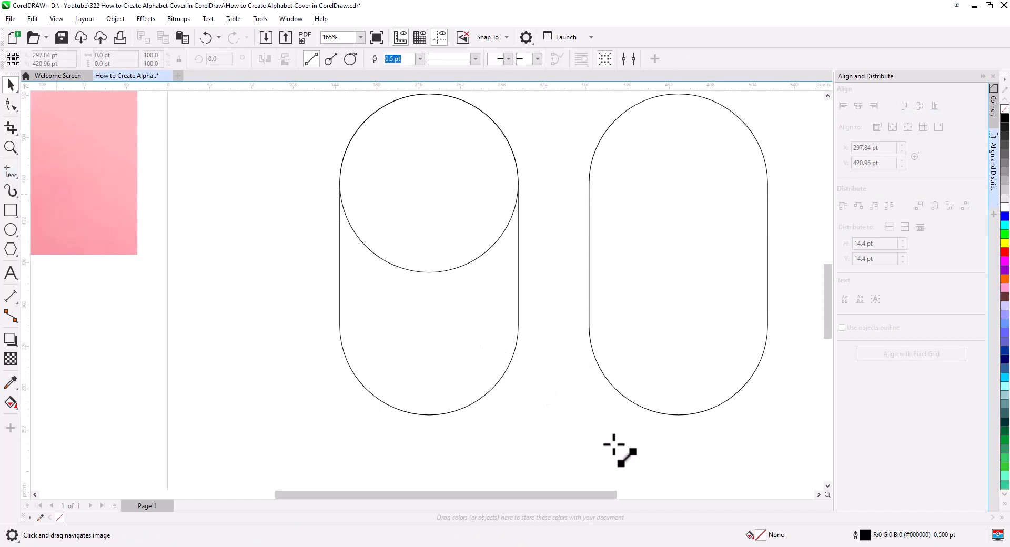
left_click_drag(679, 415, 345, 415)
- Draw a vertical line about 287 pt long beside the left capsule and align it to the capsule's left edge
left_click_drag(334, 182, 332, 481)
left_click(8, 82)
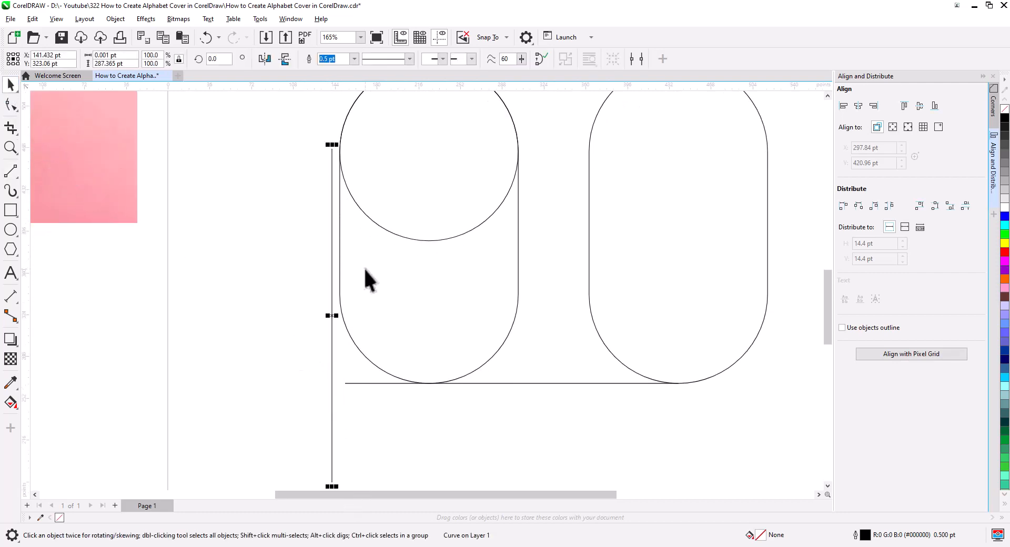
left_click(477, 279, "shift")
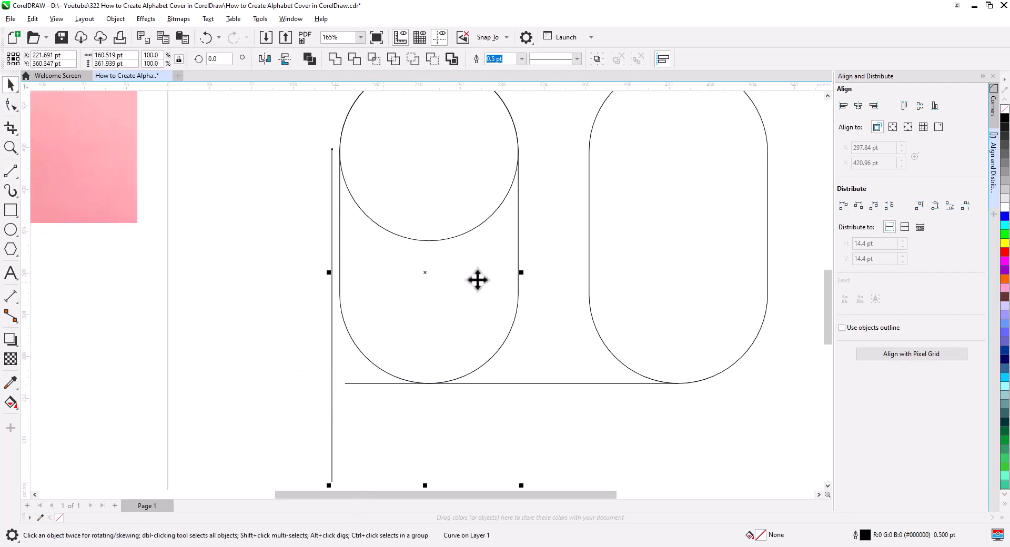
left_click(843, 106)
left_click(506, 405)
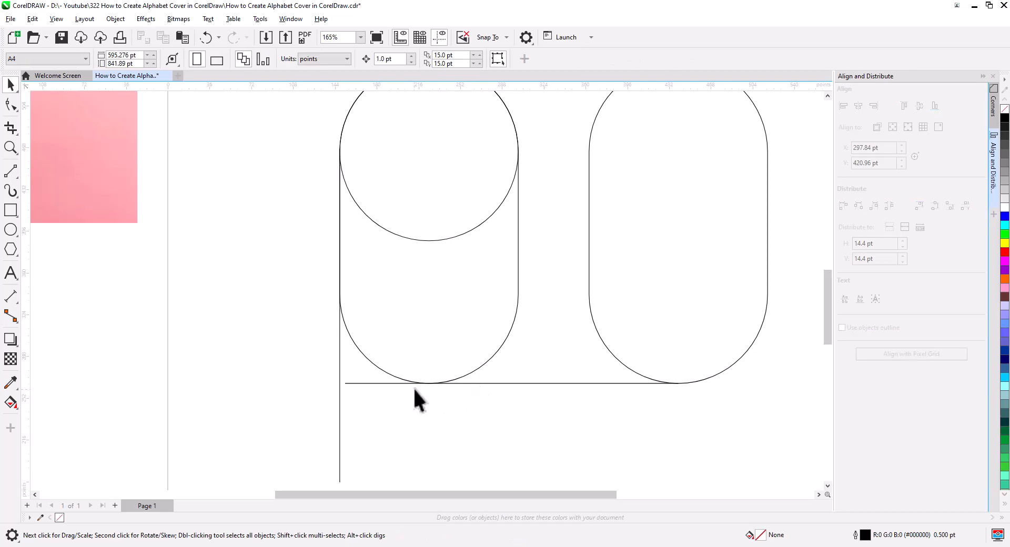
- Stretch the horizontal baseline's left end until it meets the vertical line
left_click(375, 384)
left_click_drag(341, 383, 336, 384)
left_click(383, 411)
- Draw a diagonal line from the lower-left corner up to the circle's lower-right edge, about 127 pt wide and 142 pt high
scroll(421, 407, "down", 1)
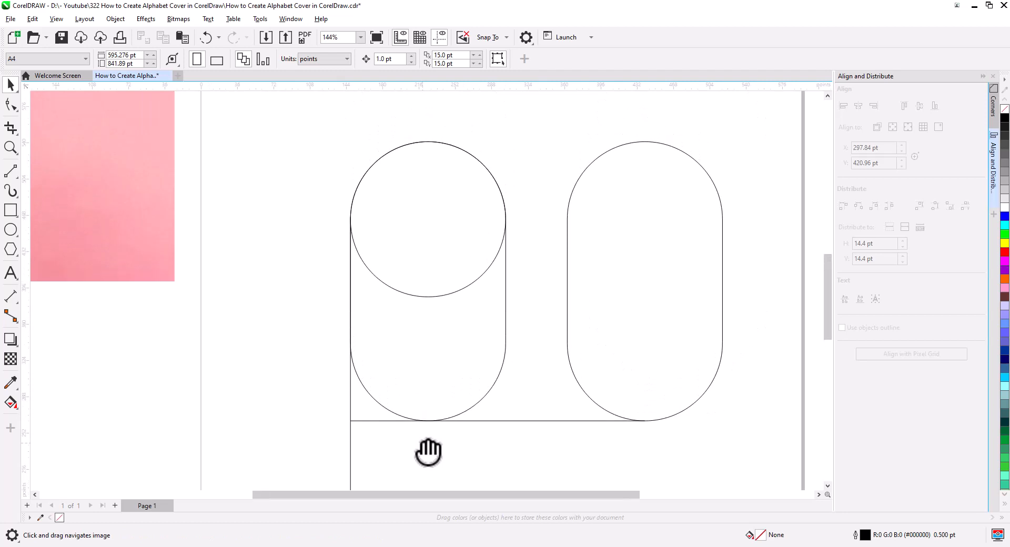
left_click(11, 171)
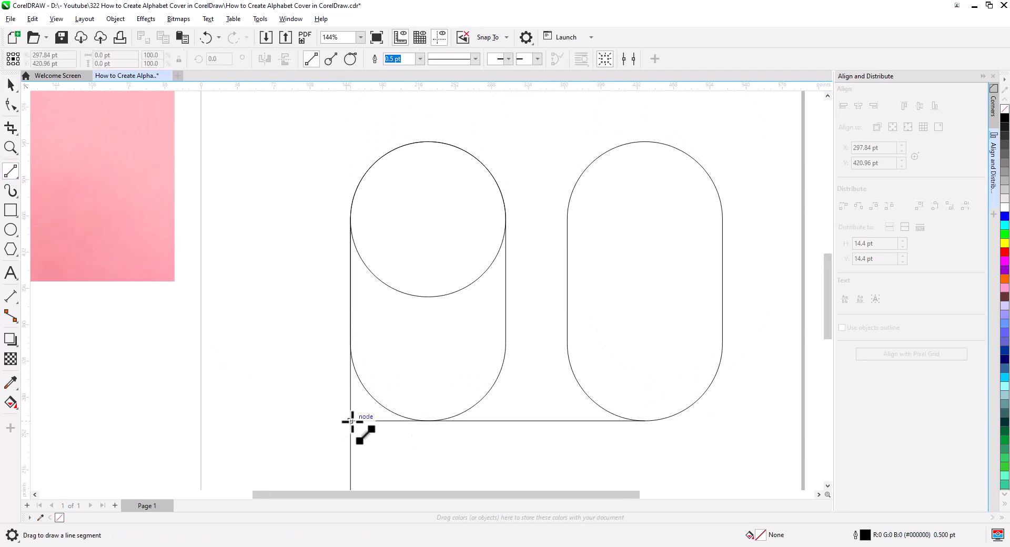
left_click_drag(351, 421, 481, 276)
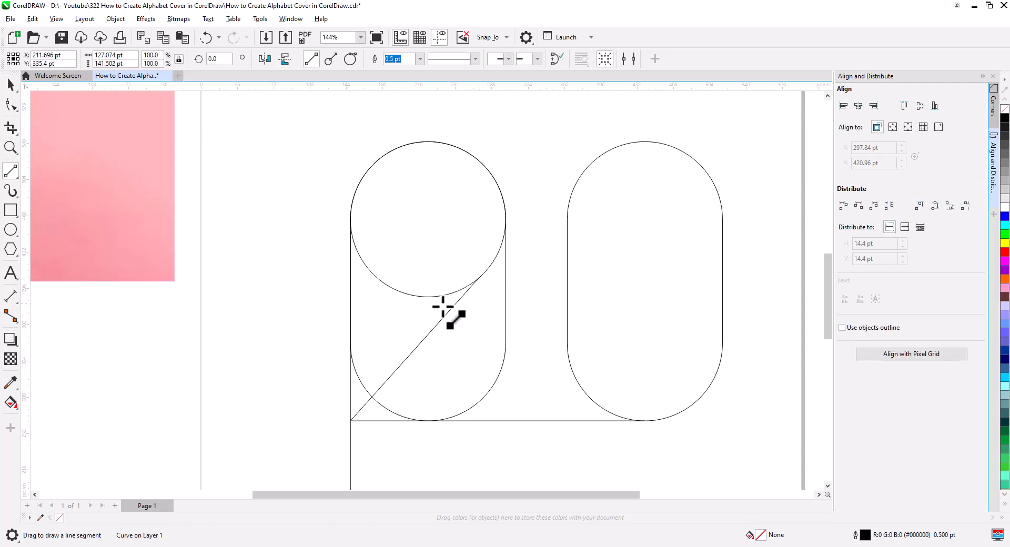
left_click(11, 85)
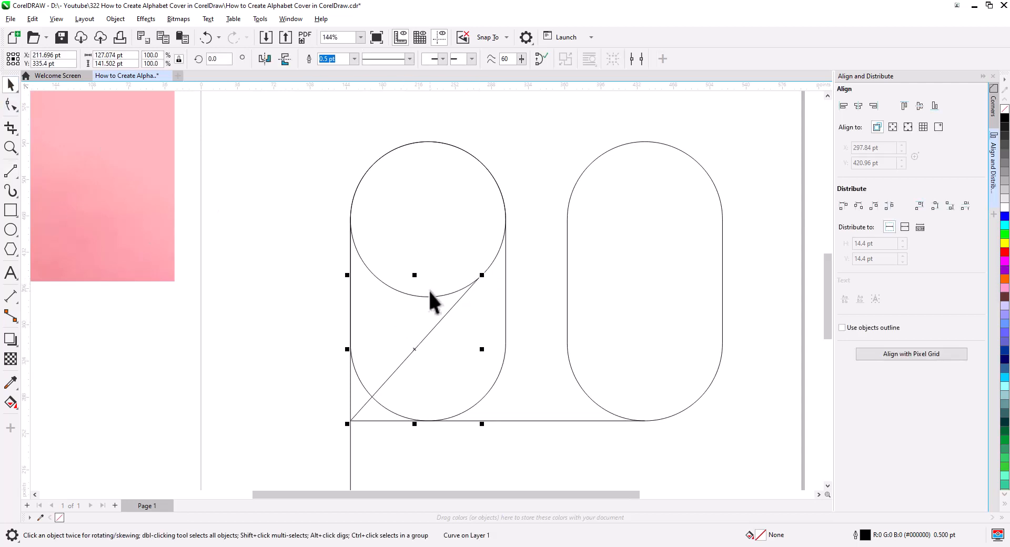
- Open the circle into an arc with the Shape tool, ending at about 220° and starting at about 311° on the diagonal's upper end
left_click(399, 289)
left_click(10, 104)
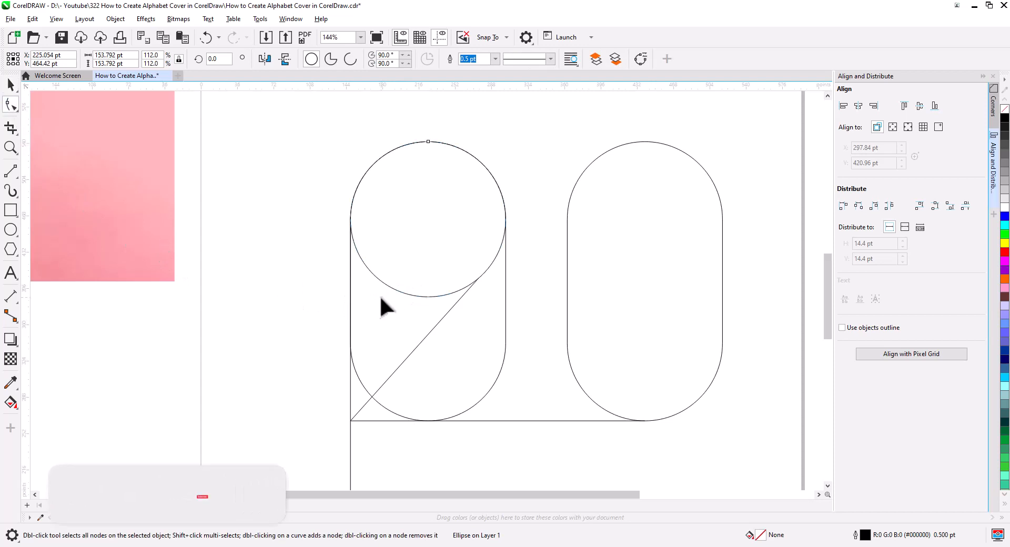
left_click_drag(428, 141, 423, 230)
left_click(350, 58)
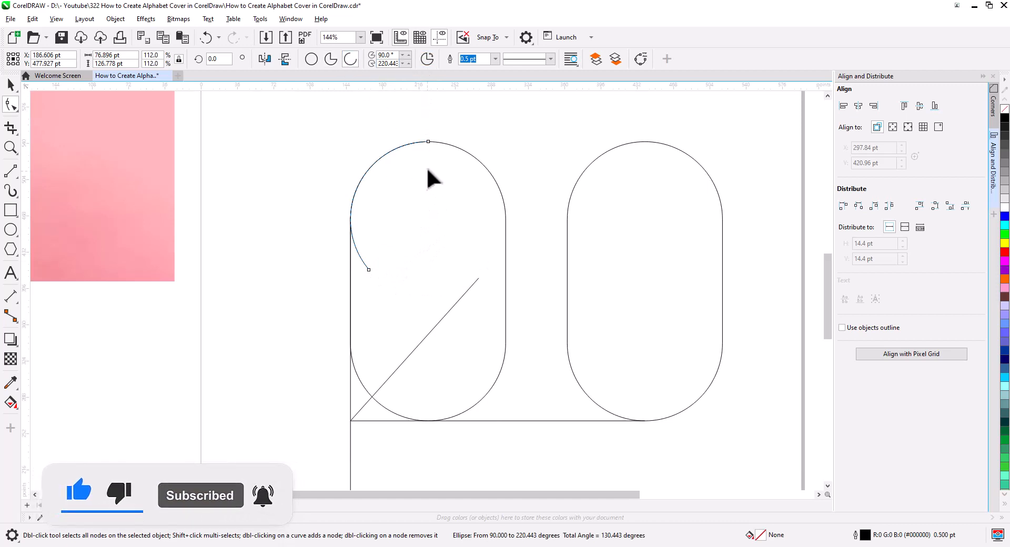
left_click_drag(486, 214, 480, 279)
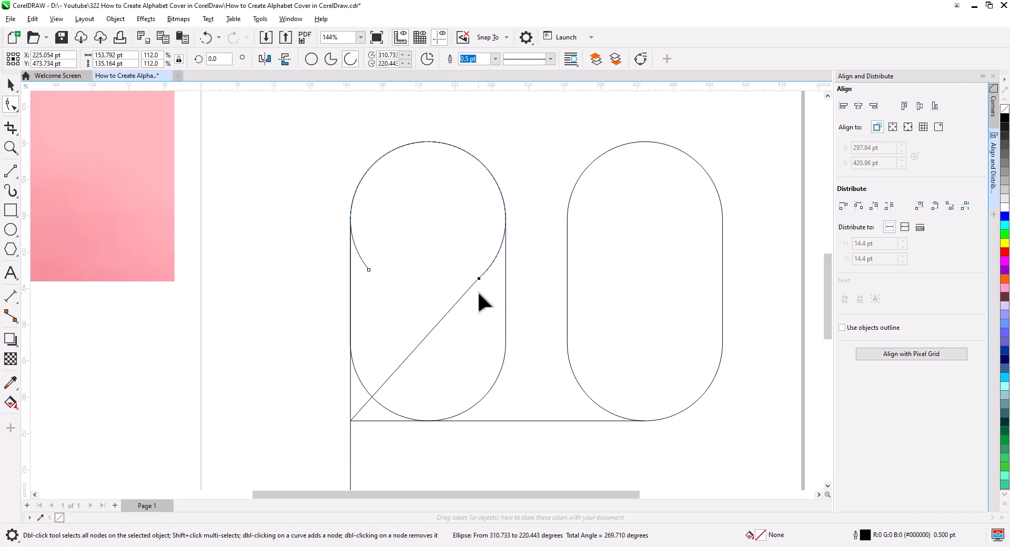
- Shift the arc's right end to about 319° and snap the diagonal's upper node onto it
scroll(478, 300, "up", 3)
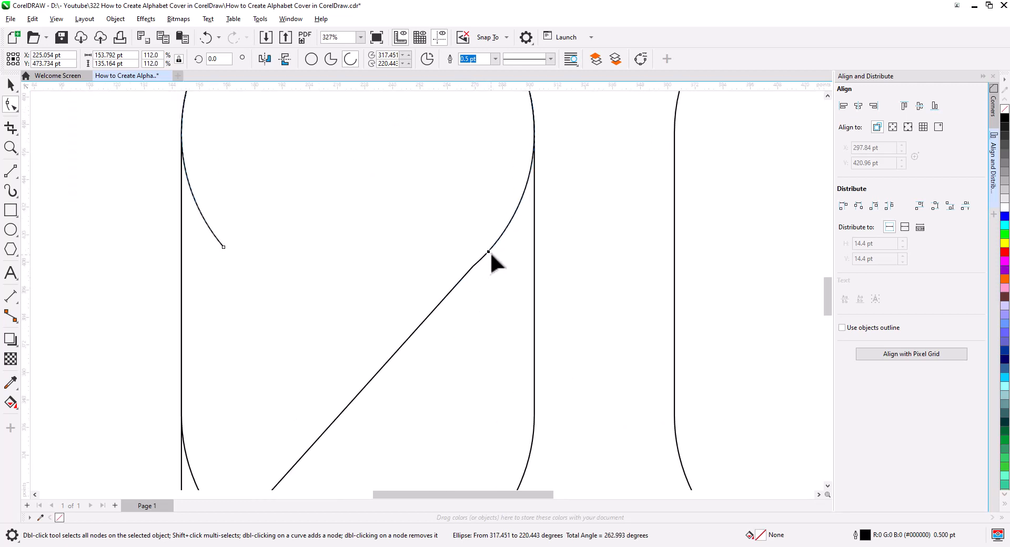
left_click_drag(491, 251, 494, 278)
left_click(471, 269)
left_click(473, 266)
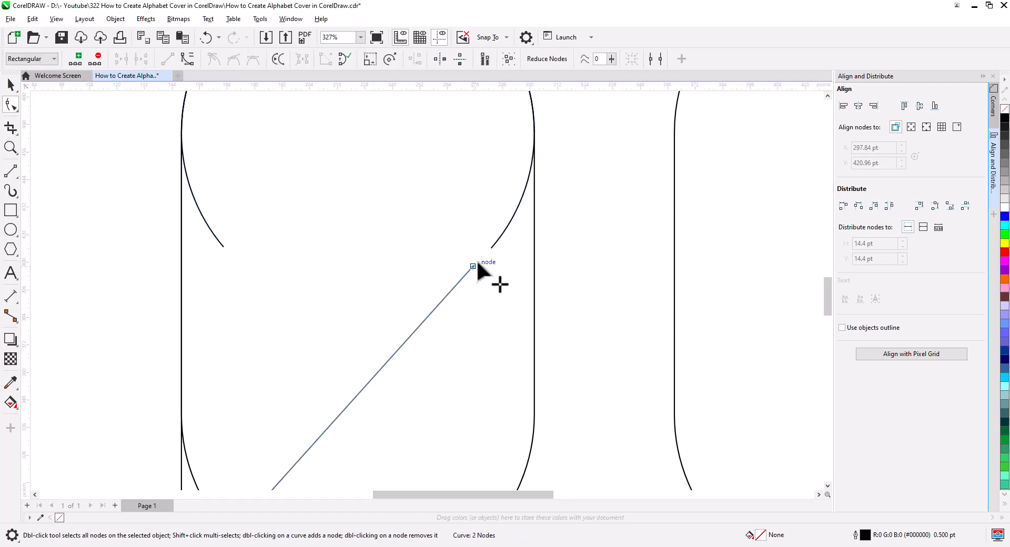
left_click_drag(477, 263, 490, 246)
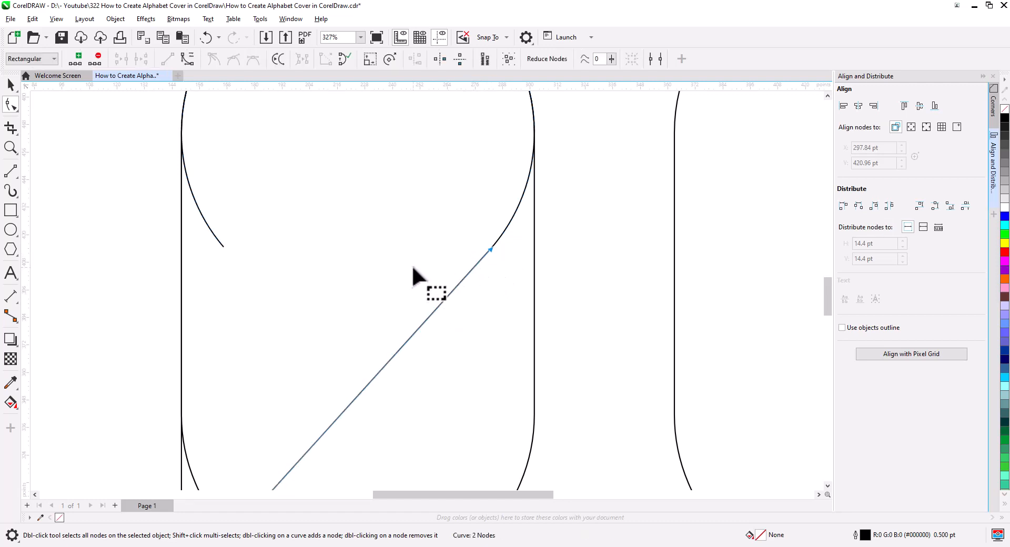
- Shorten the arc's left end to about 183°, at the left capsule's left edge
scroll(412, 264, "down", 2)
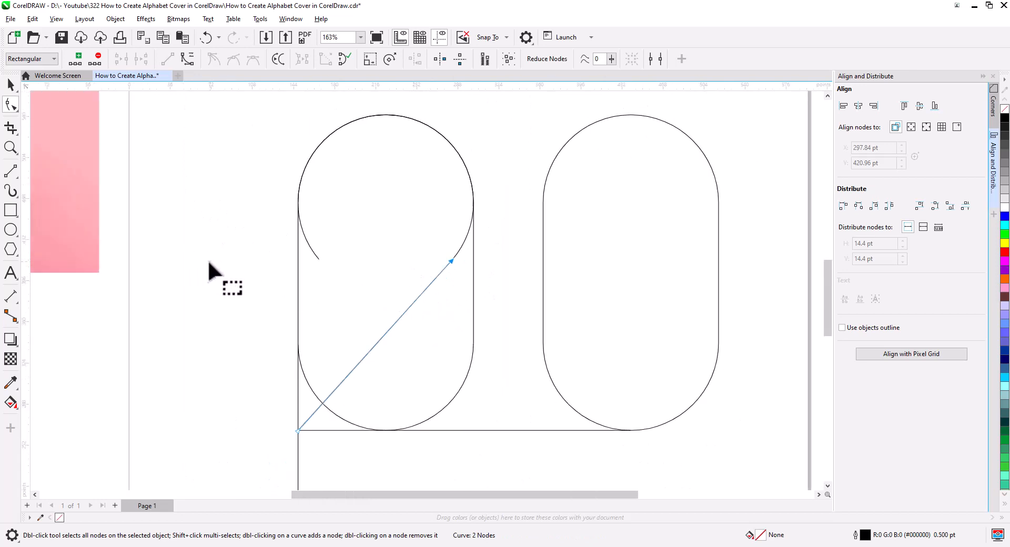
left_click(317, 258)
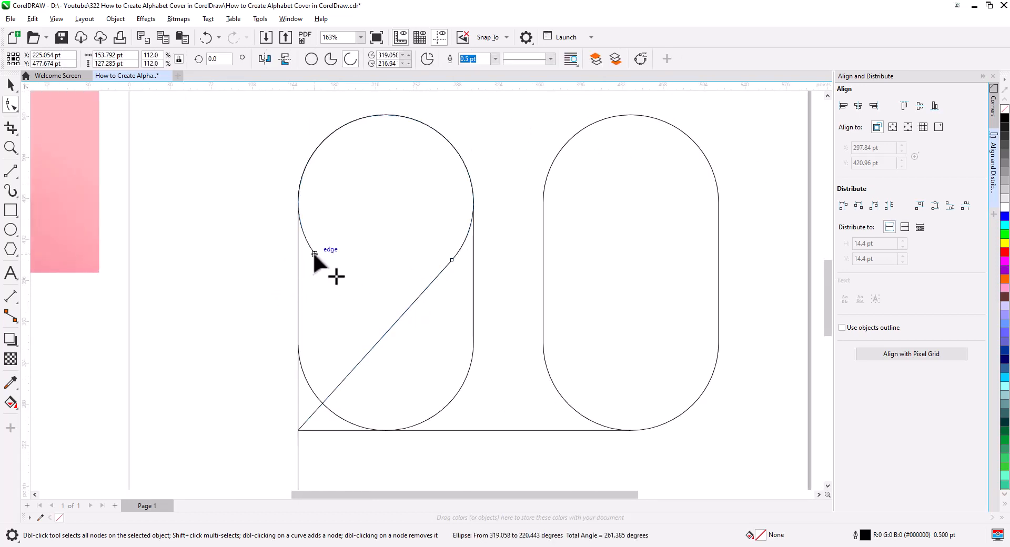
left_click_drag(314, 253, 297, 207)
left_click(10, 85)
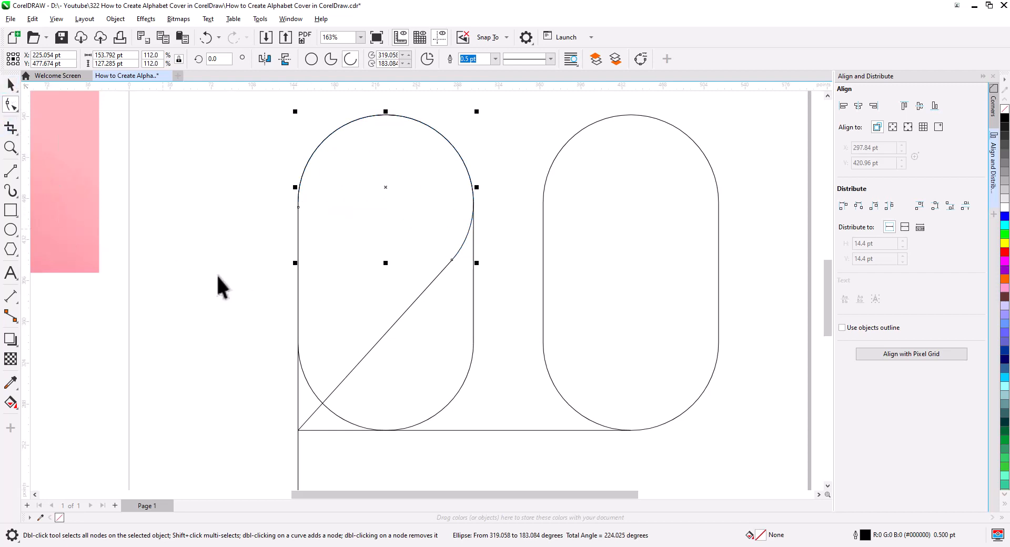
left_click(220, 287)
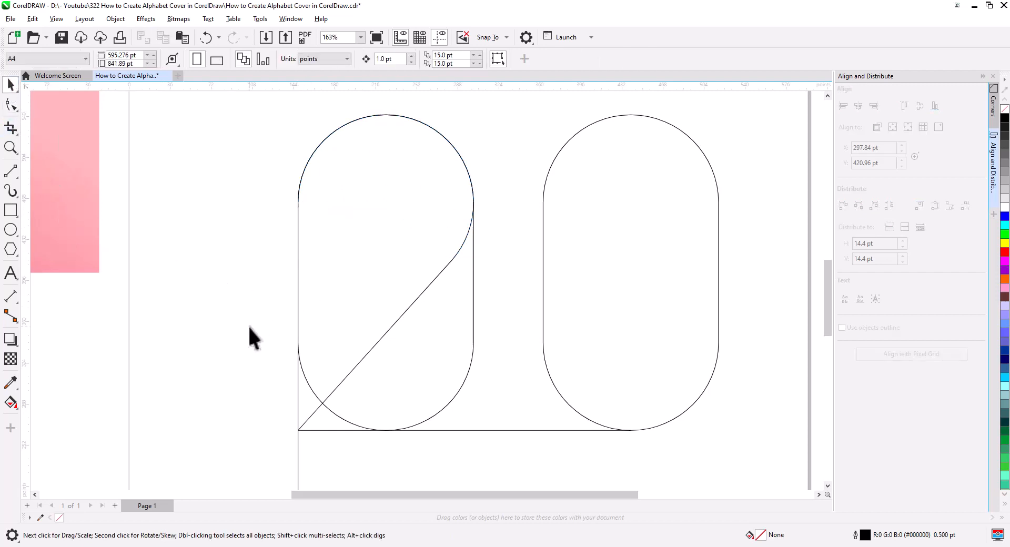
- Delete the left capsule and the vertical guide line, leaving only the lines forming the 20
left_click(467, 341)
key("Delete")
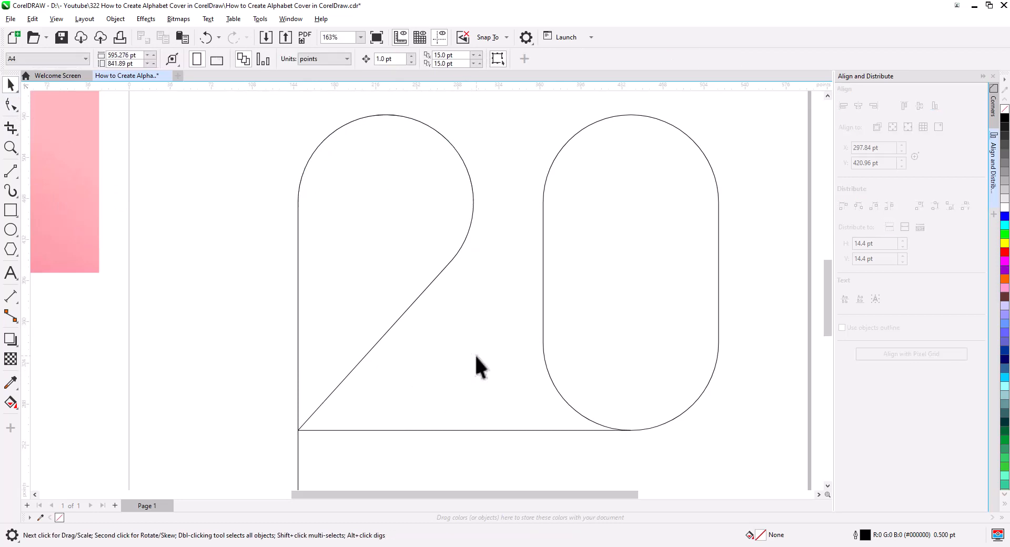
left_click(298, 448)
key("Delete")
scroll(398, 450, "down", 2)
left_click_drag(408, 448, 424, 416)
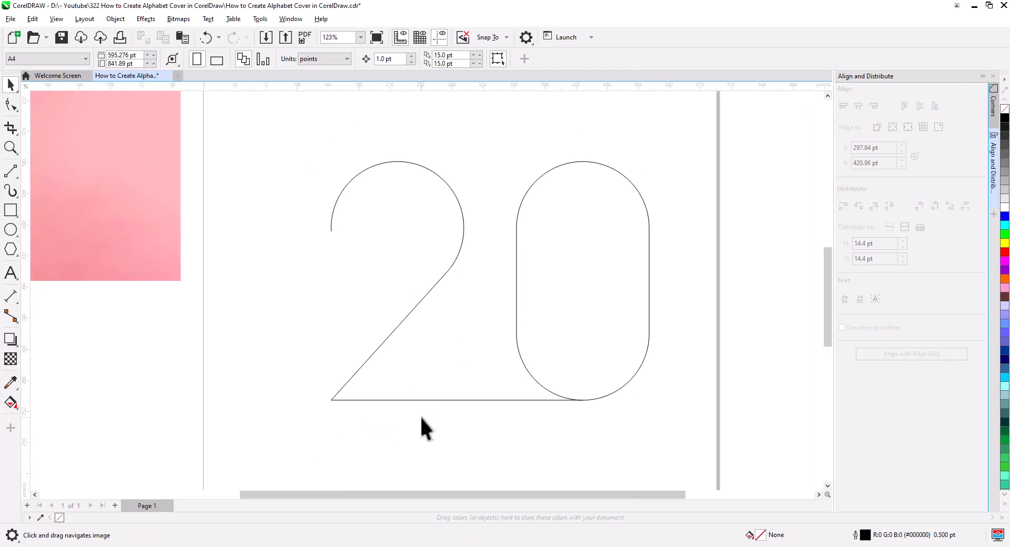
- Set the outline width of the arc, diagonal, baseline and right capsule to 50 pt
scroll(421, 416, "down", 1)
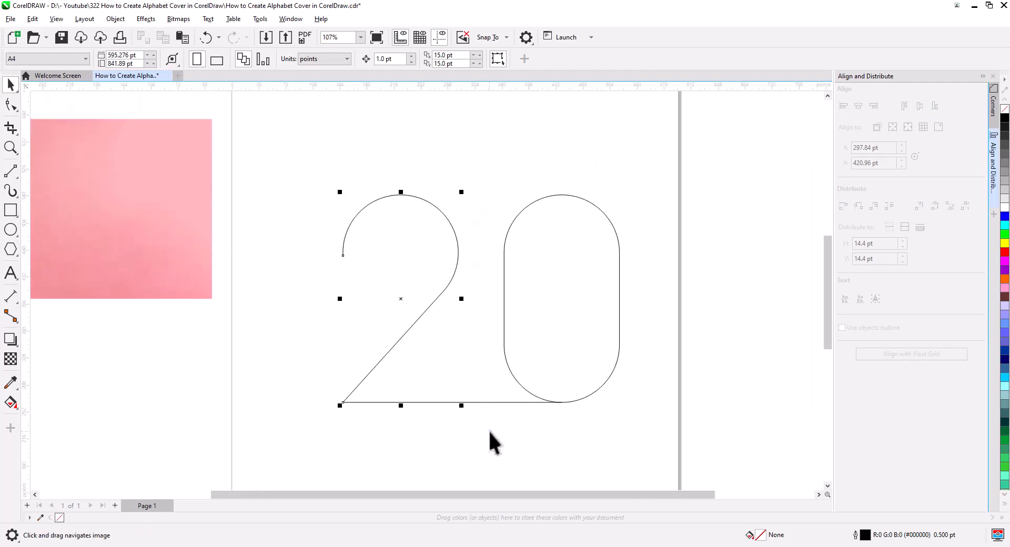
left_click(539, 411)
left_click(537, 397)
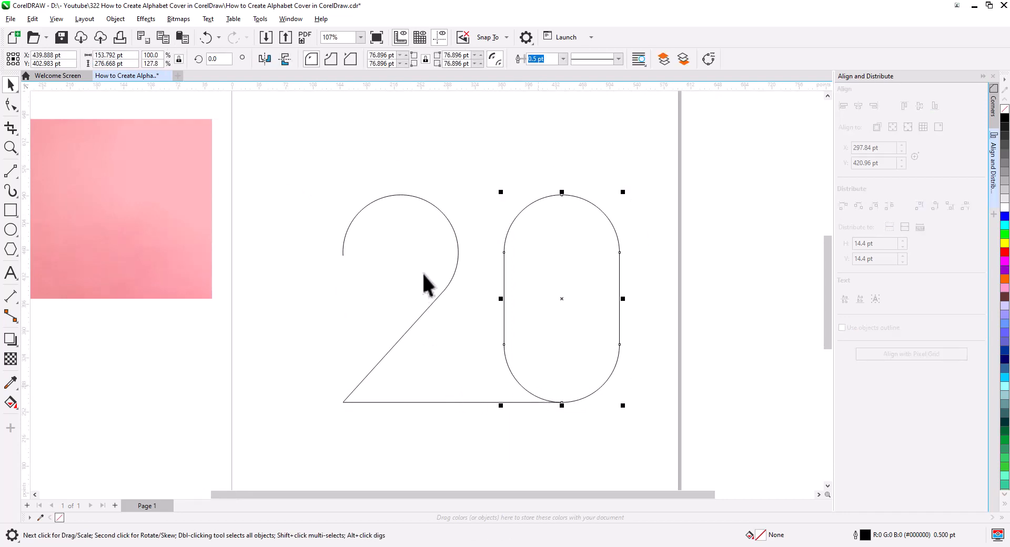
left_click_drag(316, 203, 491, 414)
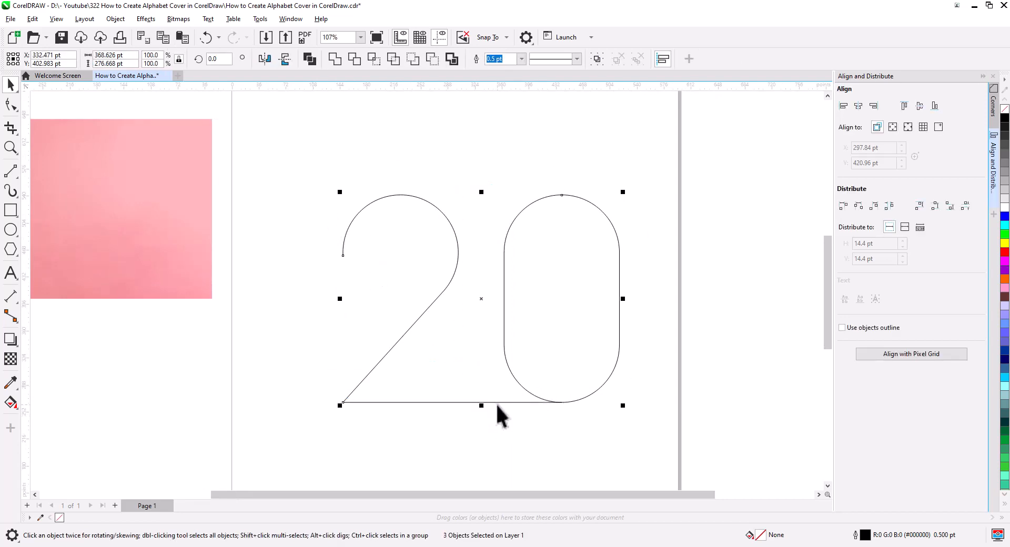
left_click(457, 403, "shift")
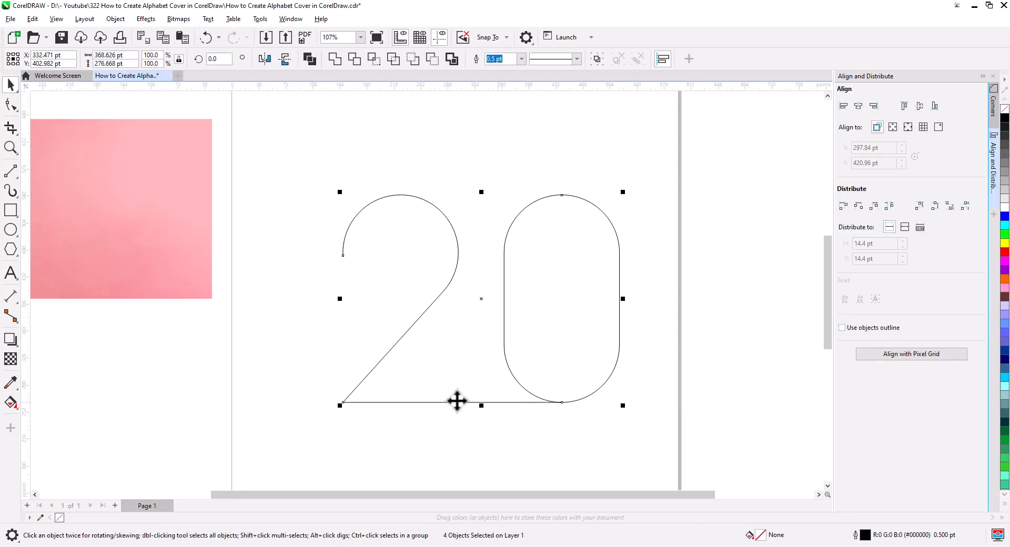
left_click(522, 59)
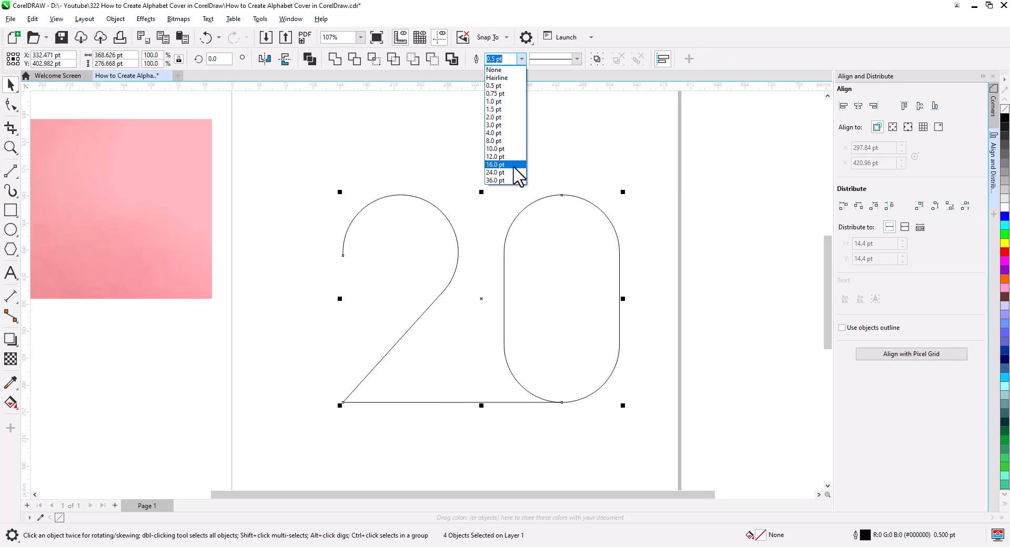
left_click(502, 165)
left_click(521, 59)
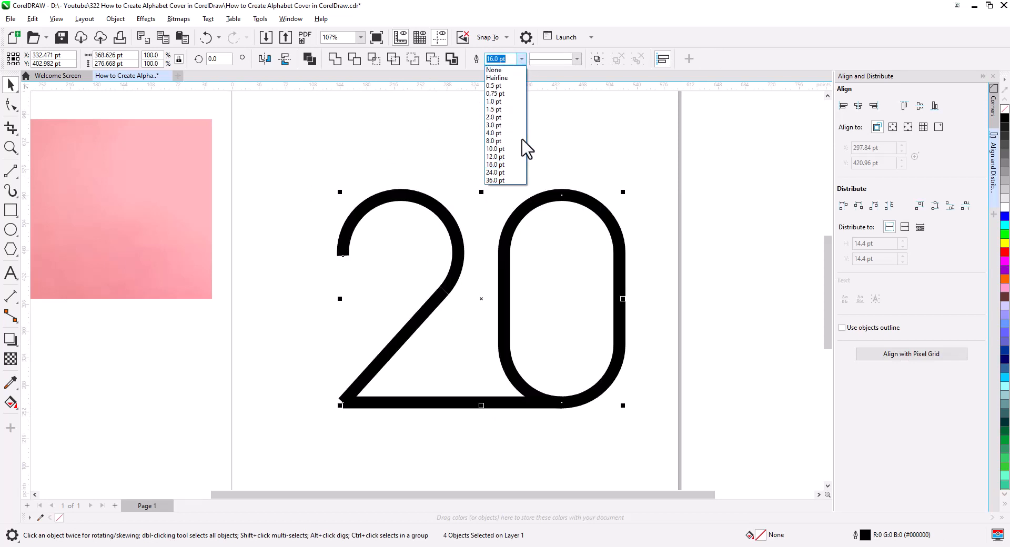
left_click(520, 183)
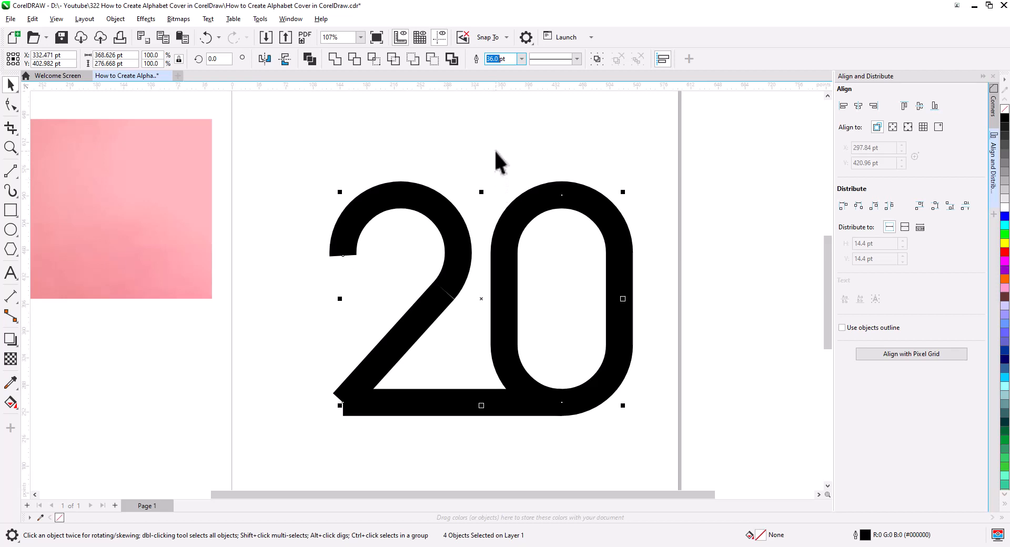
type("50")
key("Return")
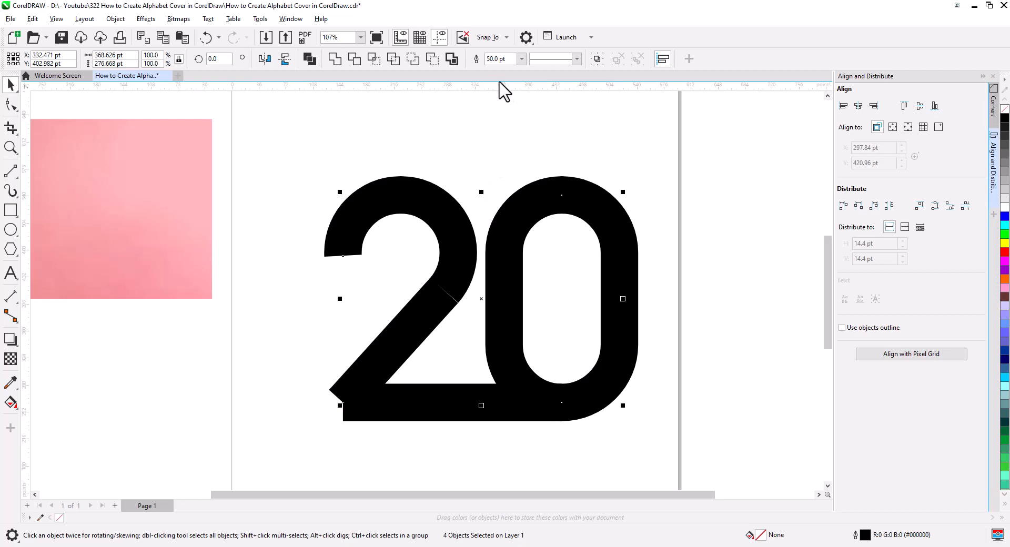
- Set the outline width of all four selected lines forming the 20 to 75 pt
type("75")
key("Return")
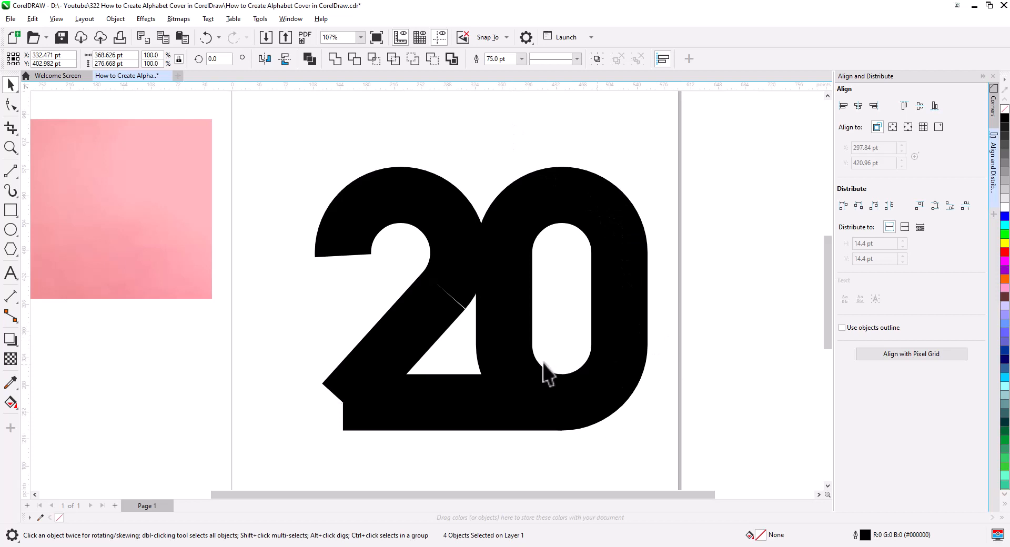
left_click(545, 373)
- Move the arc and diagonal about 20 pt left, clear of the 0, and stretch the baseline left to the diagonal's lower end
left_click(424, 316)
left_click(453, 276, "shift")
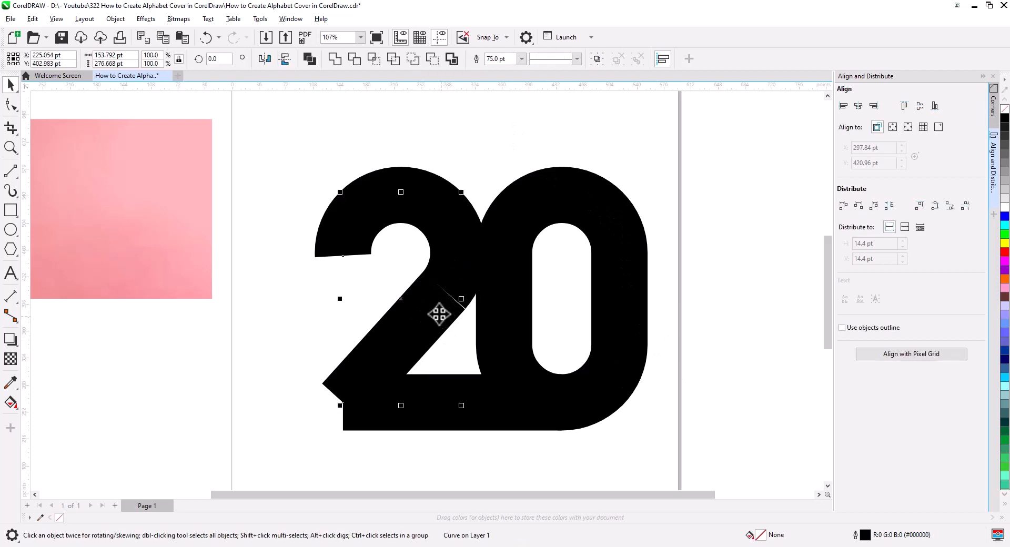
left_click_drag(436, 286, 447, 276)
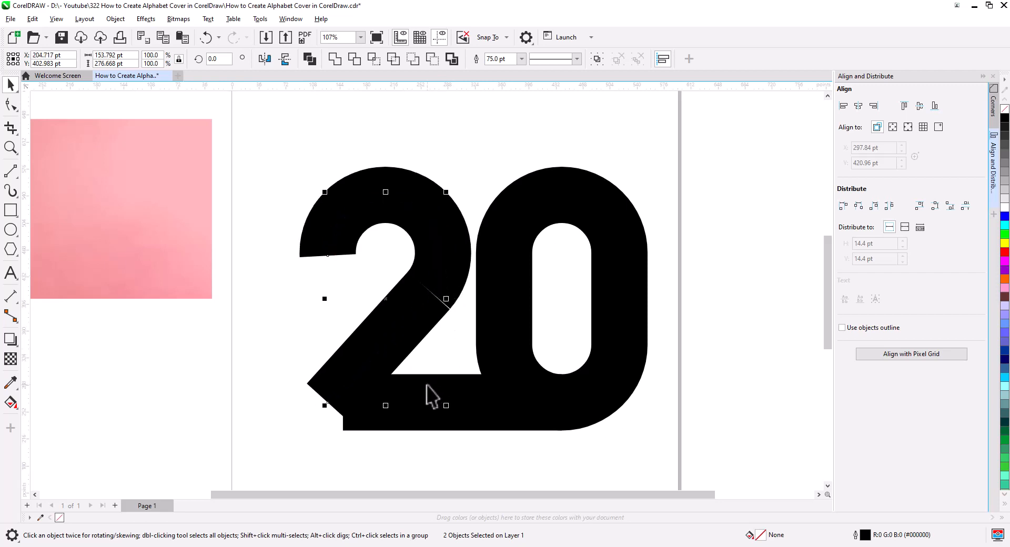
left_click(403, 403)
left_click_drag(340, 403, 322, 404)
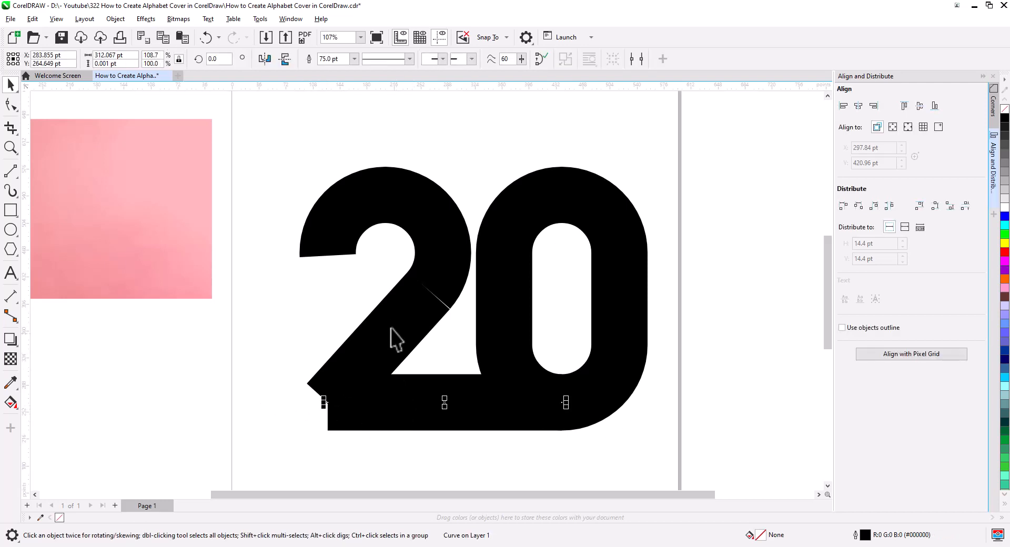
- Combine the arc, diagonal and baseline into one curve and join its nodes at the upper bend and lower-left corner
left_click(442, 260, "shift")
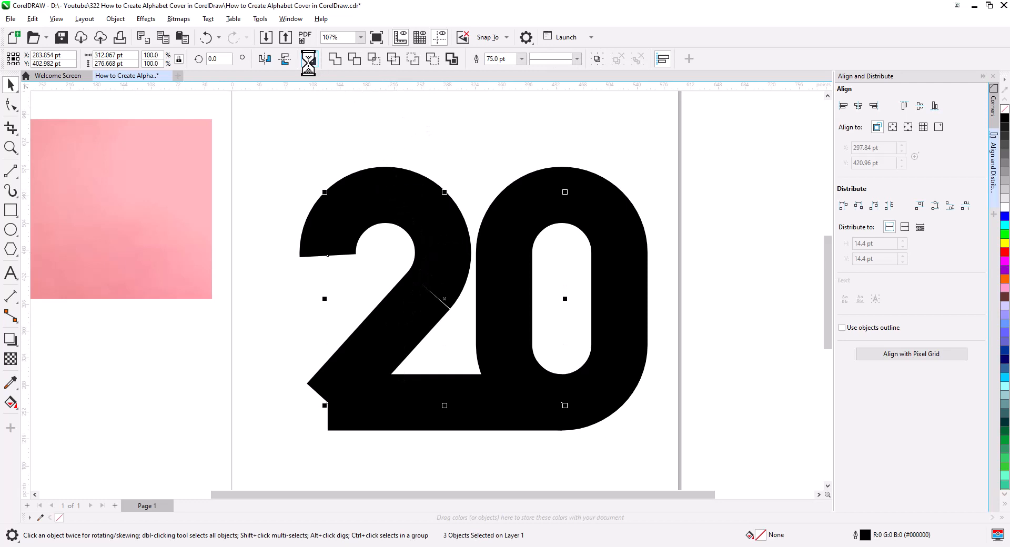
left_click(11, 104)
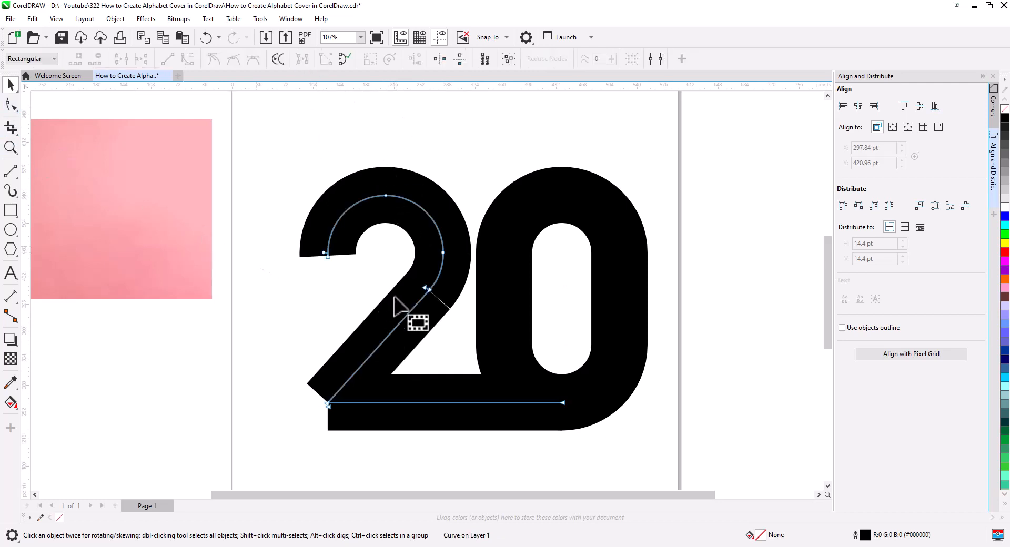
left_click(429, 290)
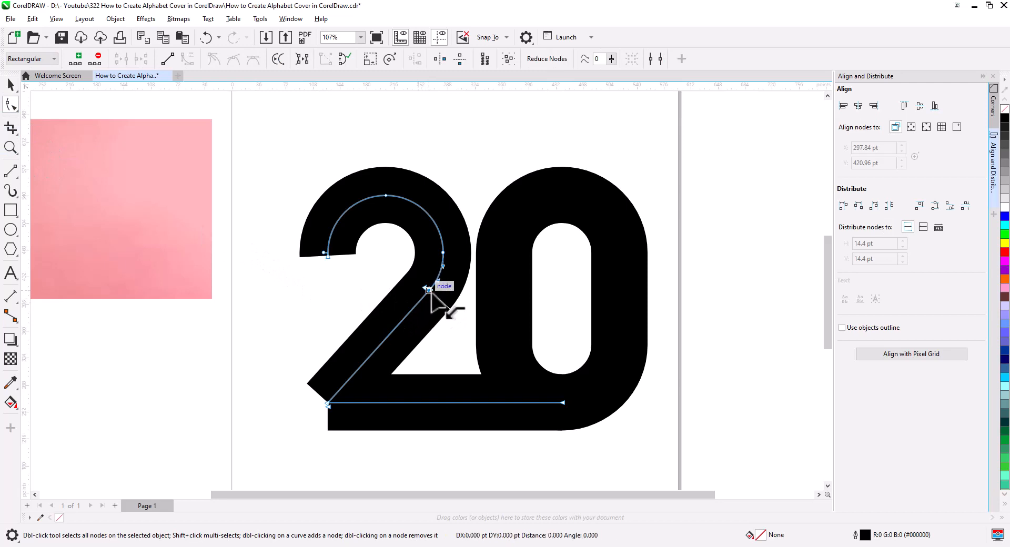
left_click_drag(328, 405, 327, 405)
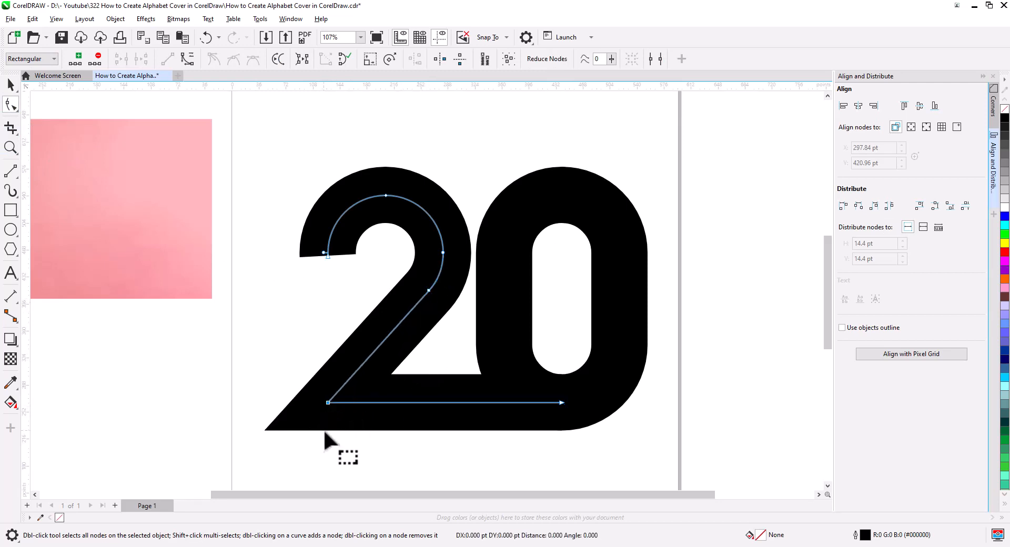
left_click(10, 88)
left_click(242, 322)
- Draw a vertical guide line about 287 pt long from the arc's left outer edge down past the baseline
scroll(308, 369, "down", 1)
left_click_drag(342, 381, 336, 379)
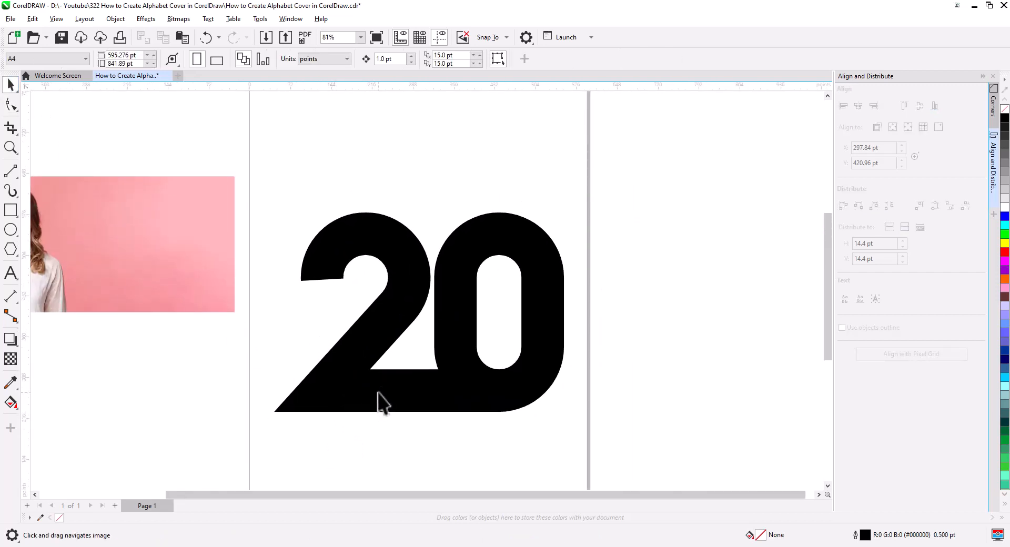
left_click(10, 171)
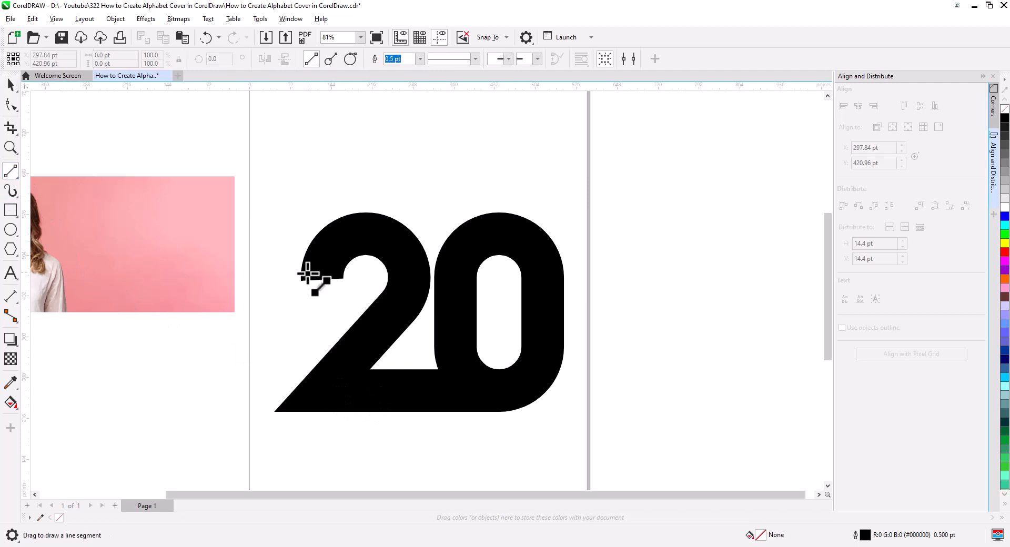
left_click_drag(303, 279, 302, 441)
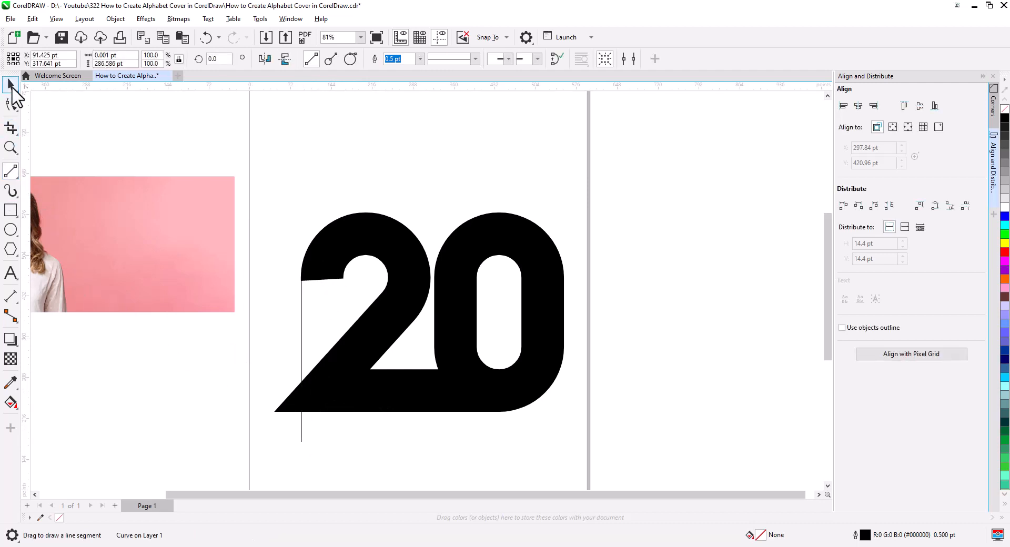
left_click(11, 85)
- Convert the 75 pt outlines of the 2 and the 0 to objects
scroll(342, 369, "up", 1)
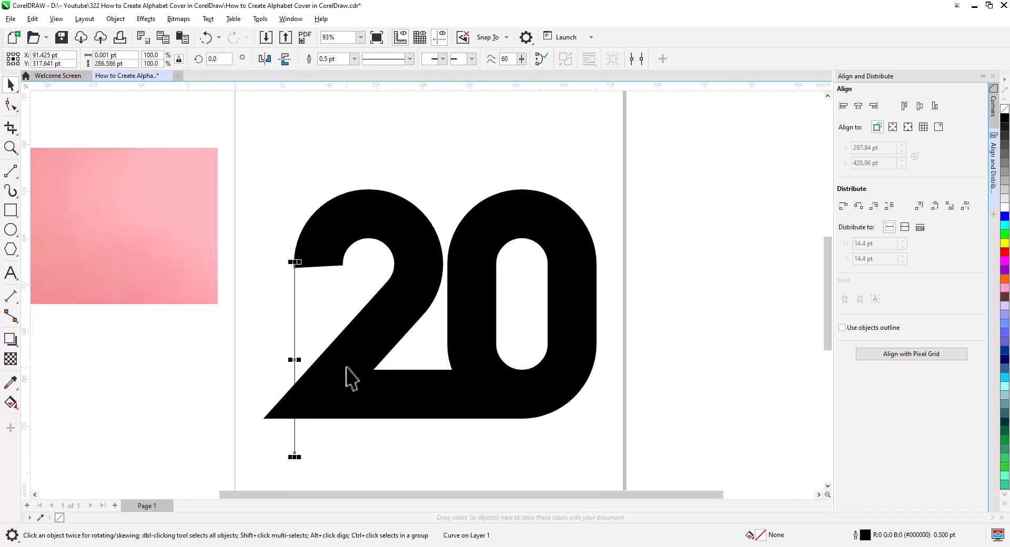
scroll(346, 368, "up", 1)
left_click(357, 190)
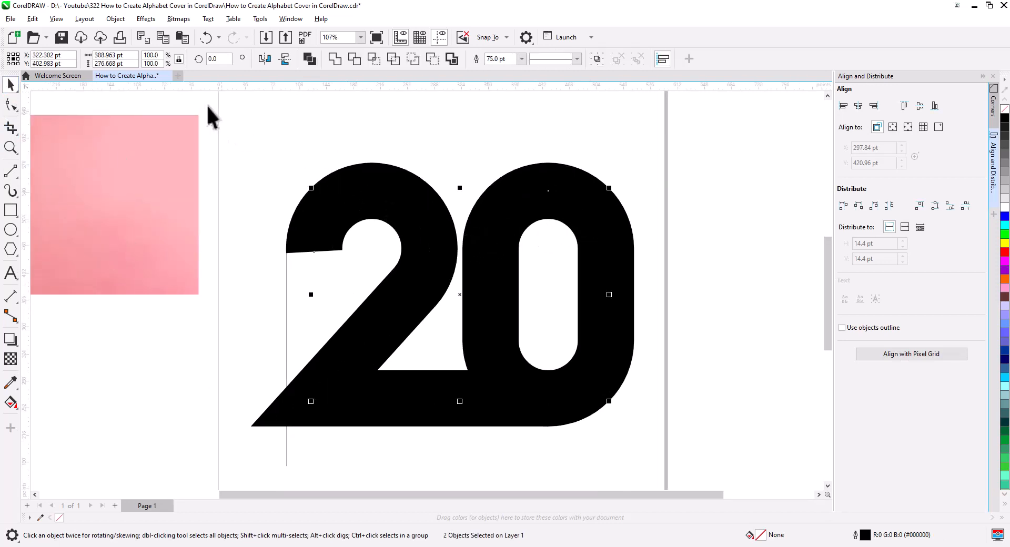
left_click(123, 20)
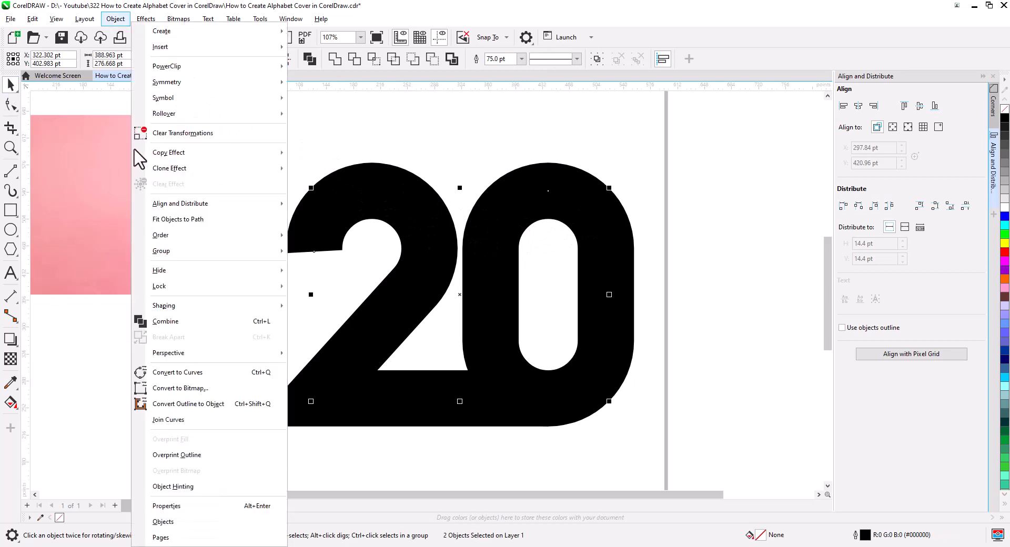
left_click(205, 405)
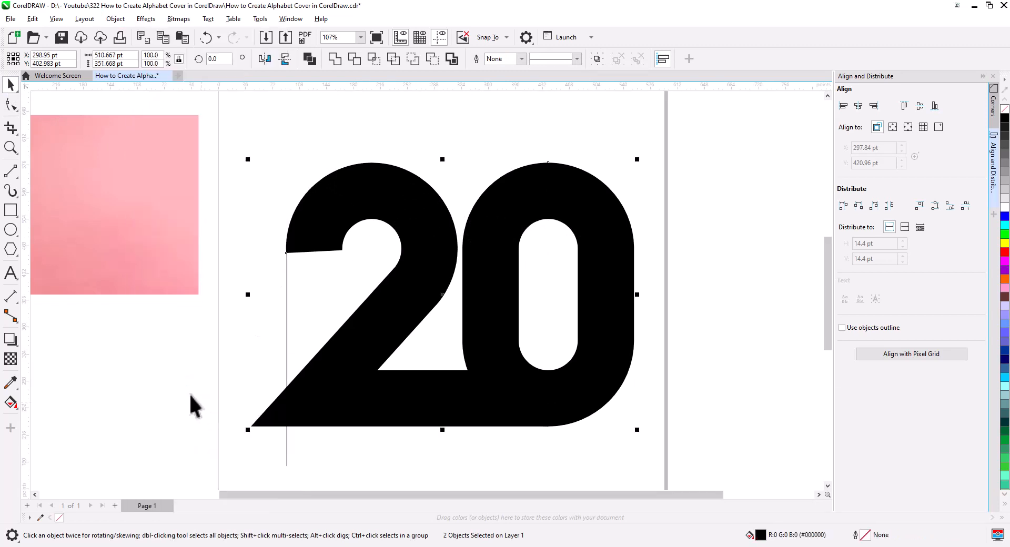
- Move the 2's pointed lower-left corner, along with its inner corner node, right onto the vertical guide line
left_click(11, 104)
left_click_drag(206, 340, 379, 447)
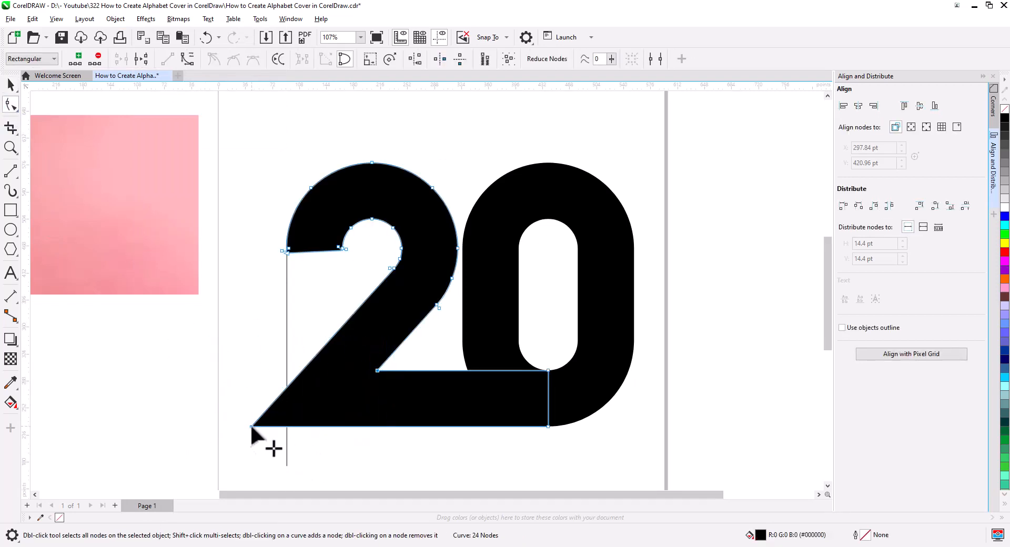
left_click_drag(251, 425, 286, 425)
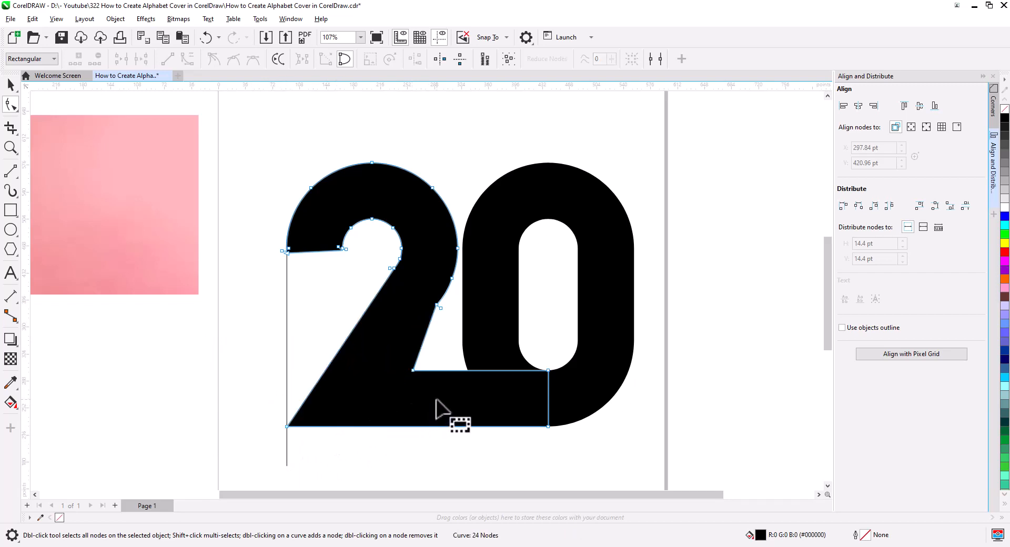
- Shift the 2's inner corner node left to even out the diagonal, and delete the overlapping nodes at the outer bend
left_click_drag(413, 370, 392, 374)
left_click_drag(448, 322, 413, 285)
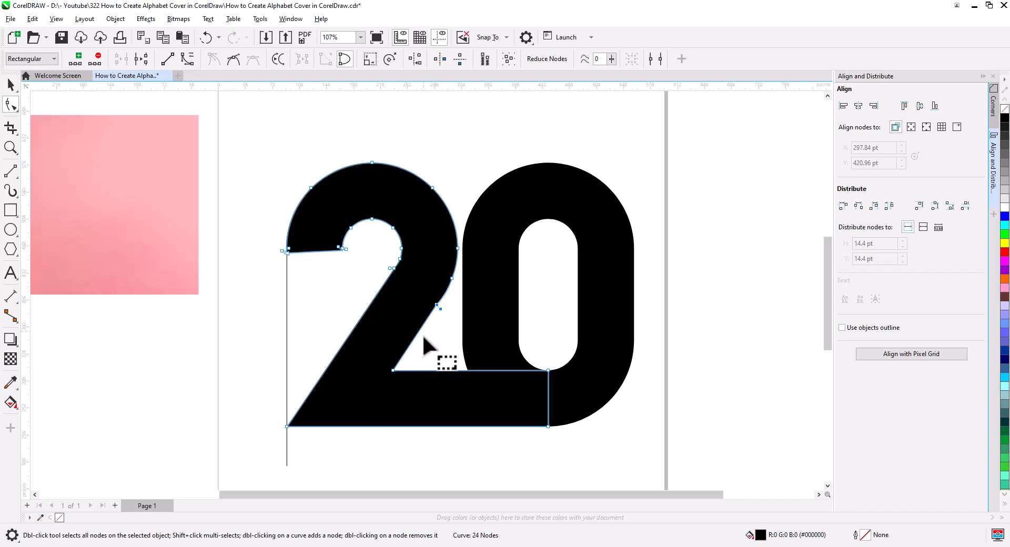
key("Delete")
- Try to delete both overlapping nodes at the 2's inner bend together
scroll(406, 342, "up", 2)
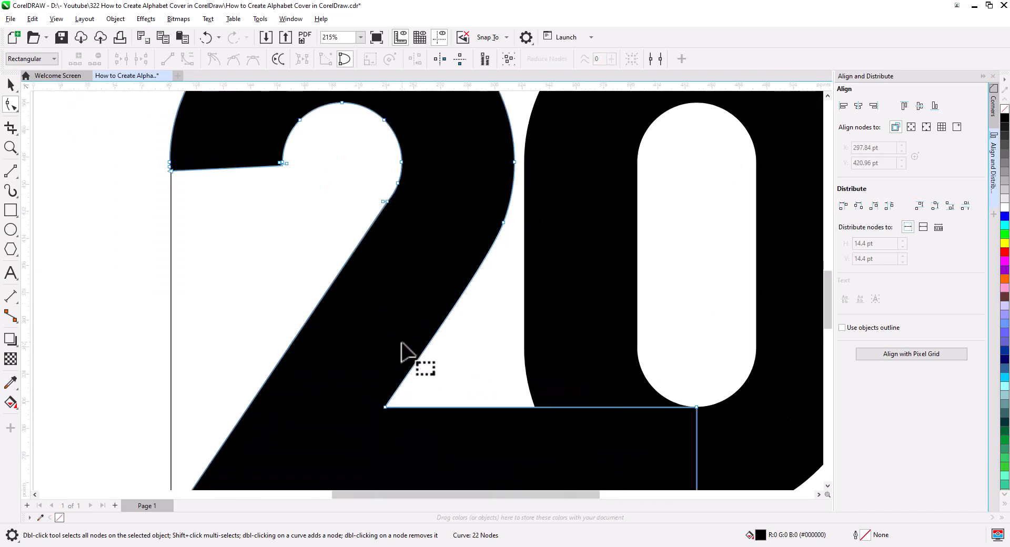
left_click_drag(402, 343, 350, 328)
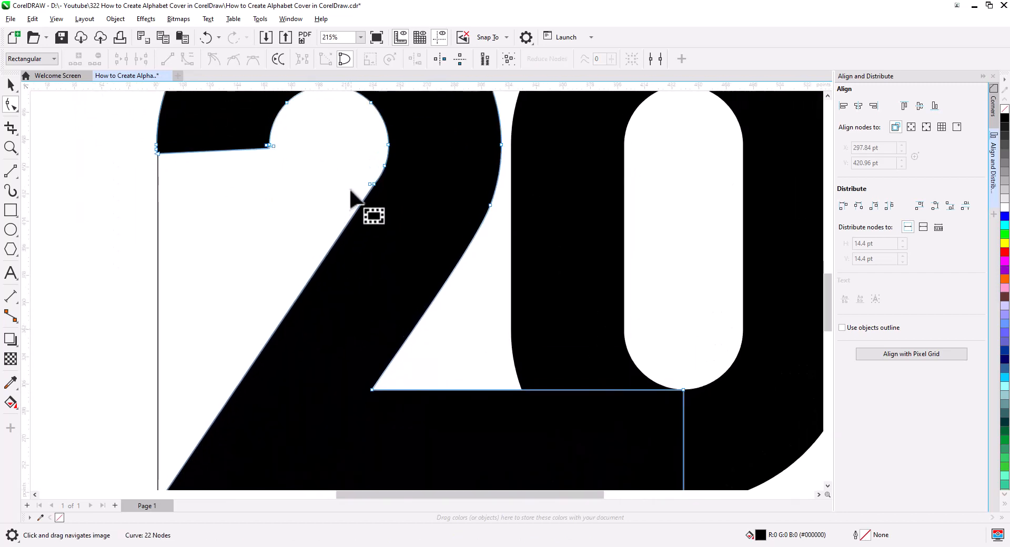
key("Delete")
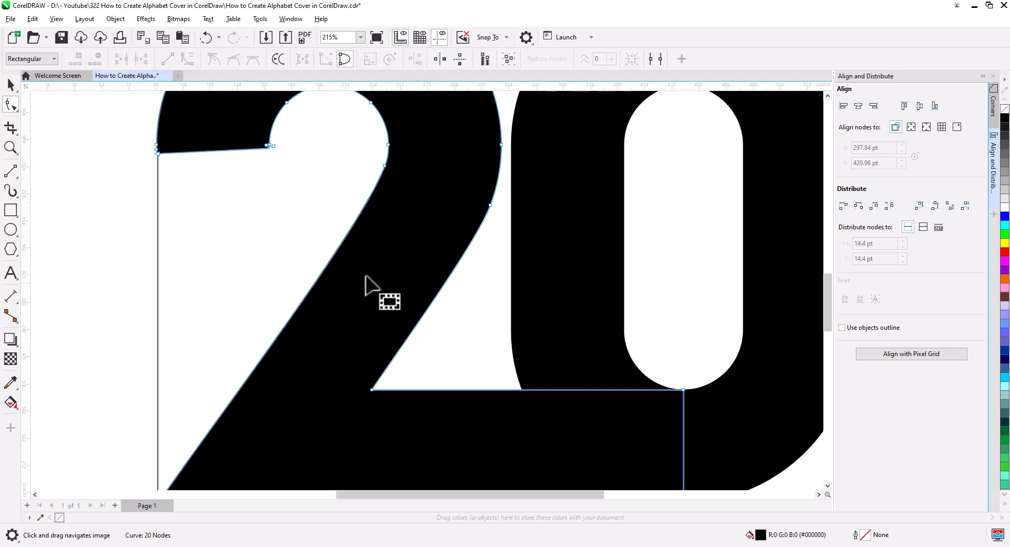
scroll(354, 311, "down", 1)
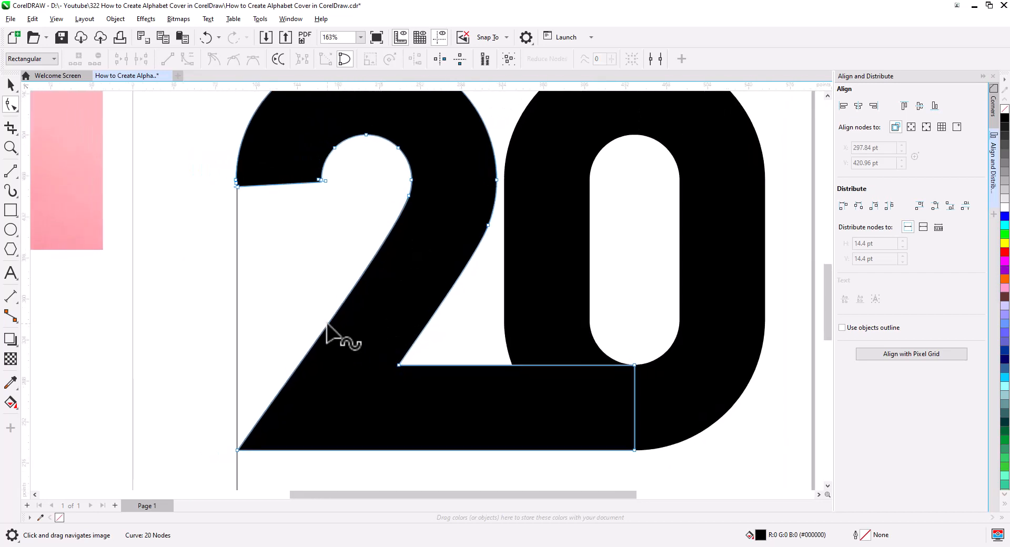
key("ctrl+z")
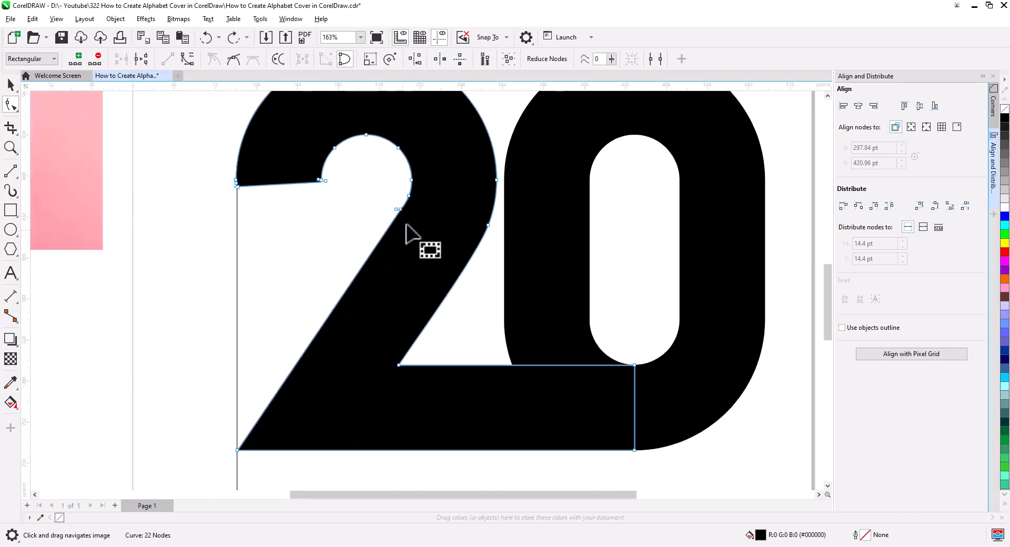
- Delete the overlapping nodes at the 2's inner bend one at a time, making the remaining one smooth before removing it
scroll(399, 215, "up", 4)
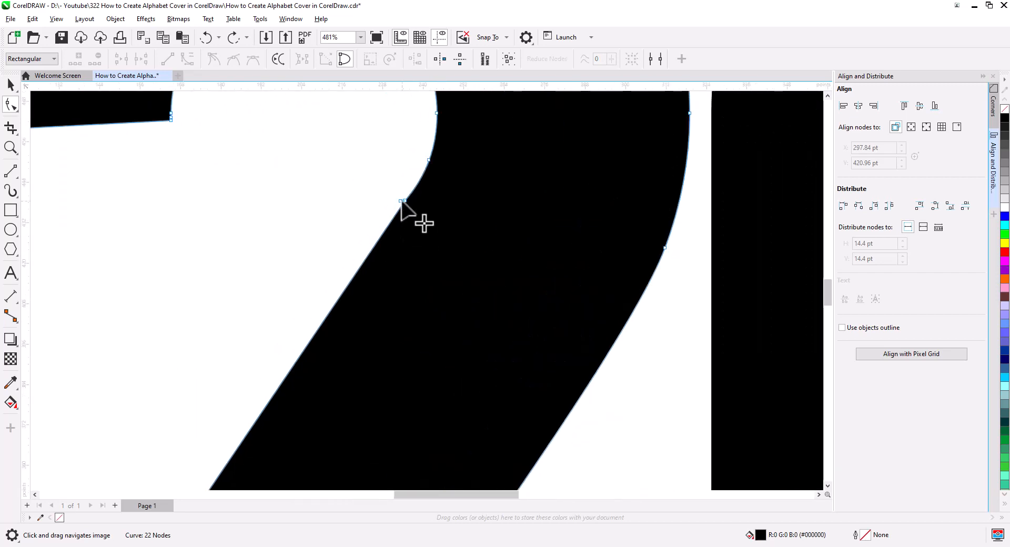
mouse_move(401, 204)
left_mouse_down()
mouse_move(384, 243)
mouse_move(393, 198)
left_mouse_up()
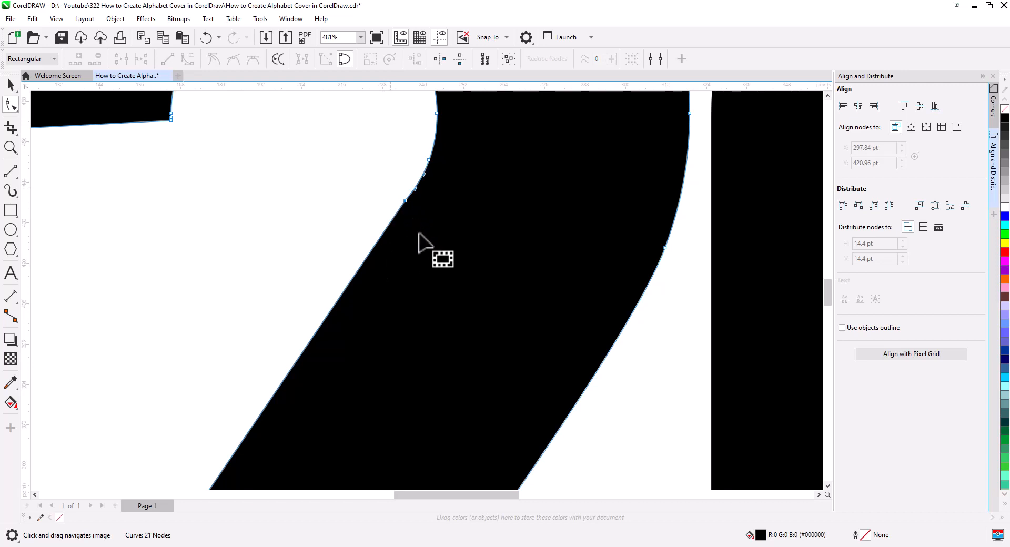
scroll(416, 242, "down", 4)
left_click_drag(419, 314, 418, 289)
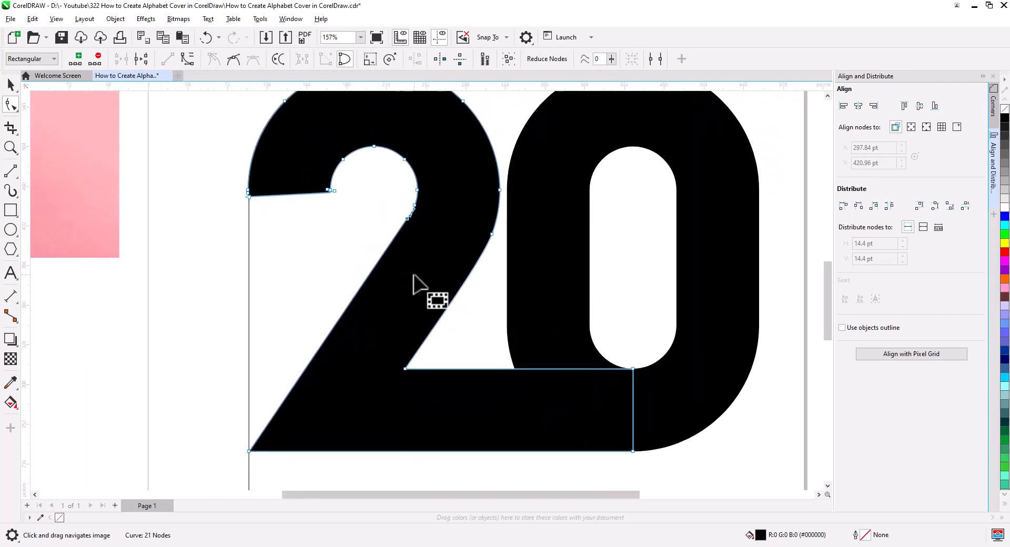
left_click(234, 60)
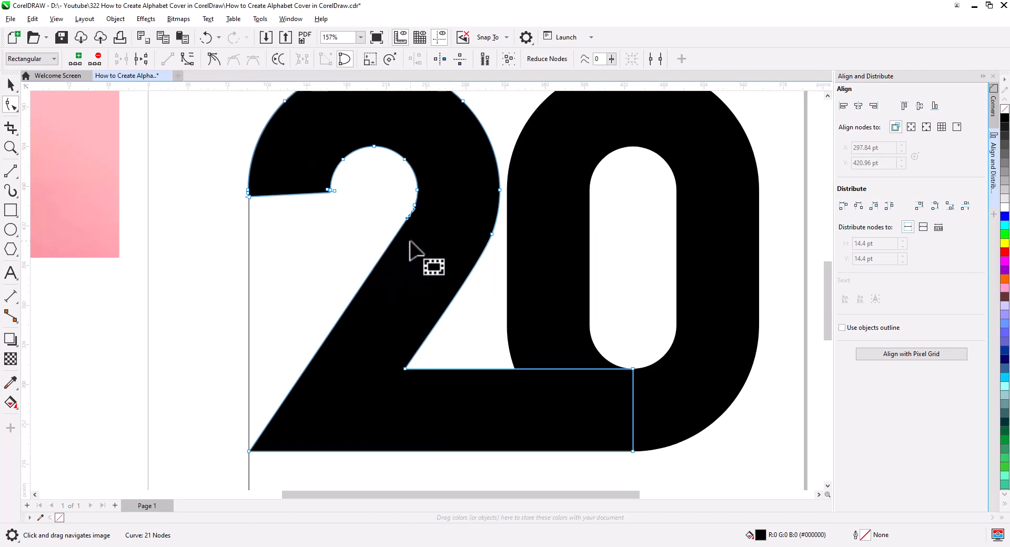
key("Delete")
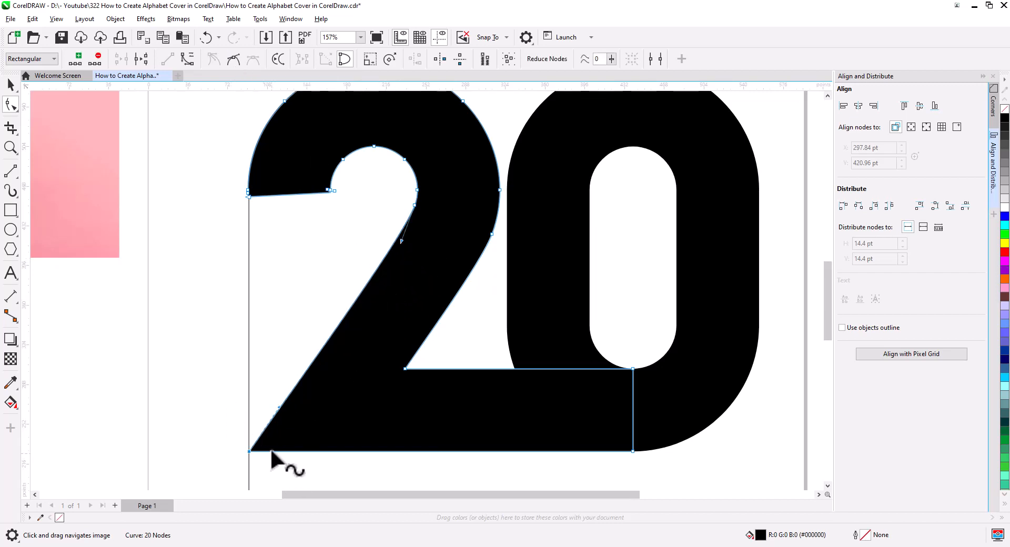
left_click(358, 390)
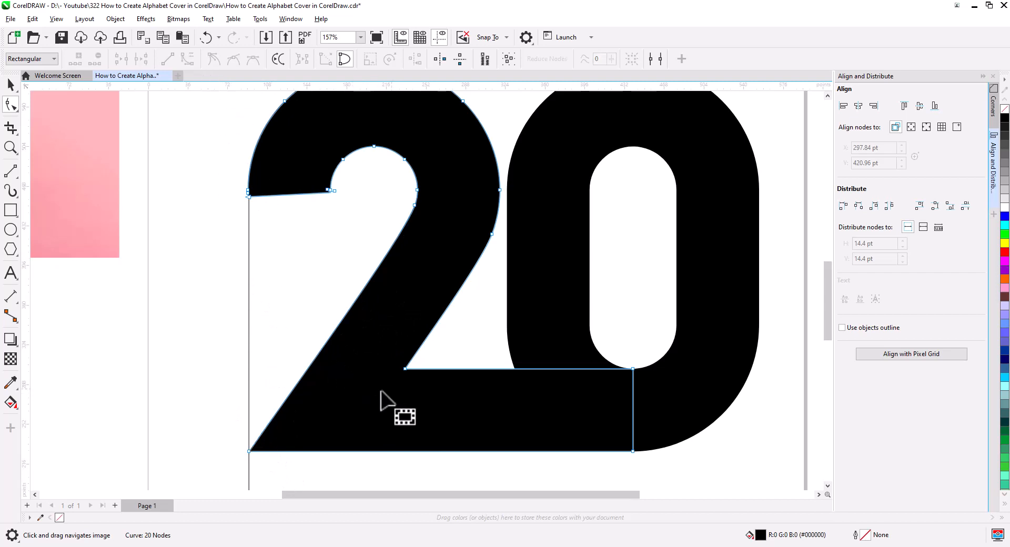
- Draw a straight line about 135 × 196 pt from the 2's lower-left corner toward the inner bend and give it a yellow outline
left_click(10, 171)
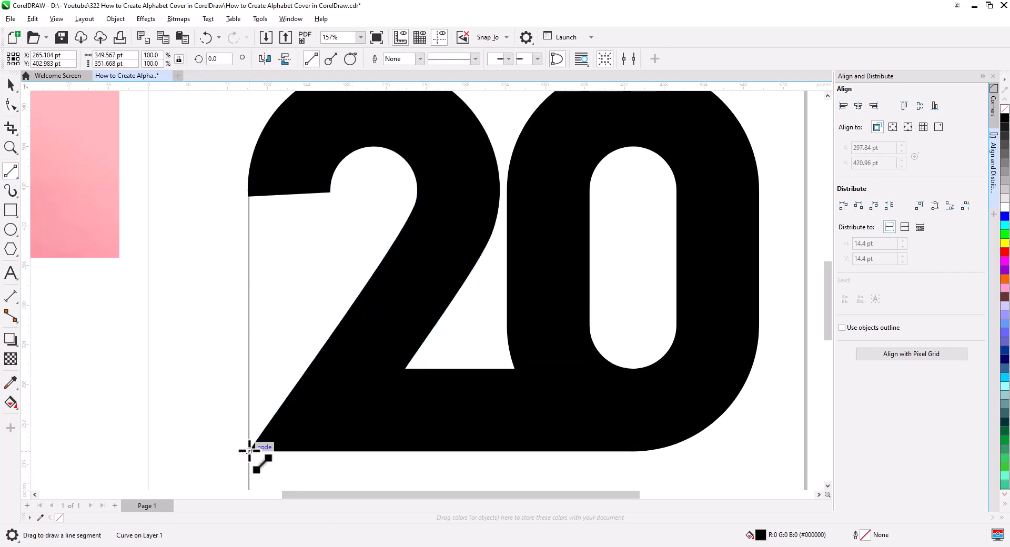
left_click_drag(248, 451, 399, 236)
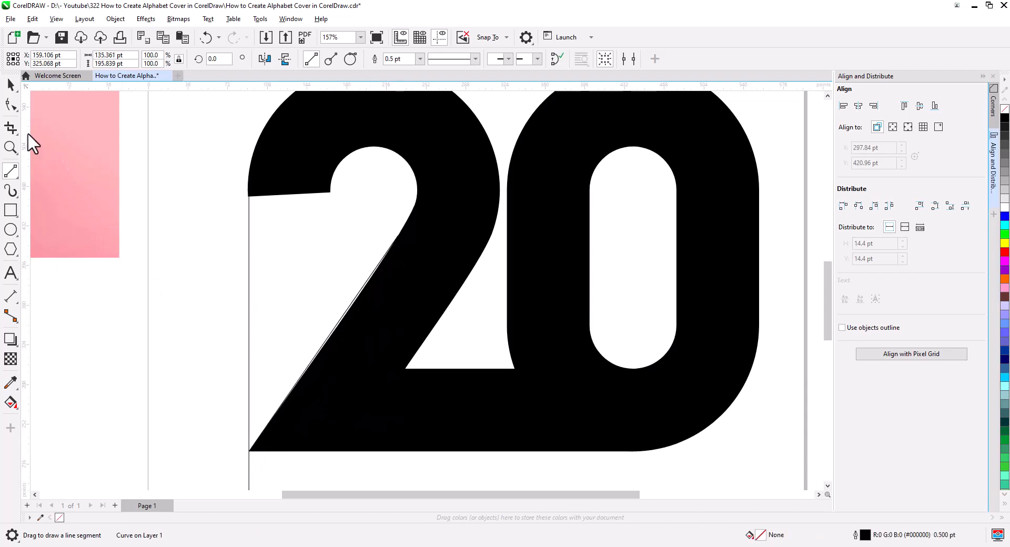
left_click(11, 85)
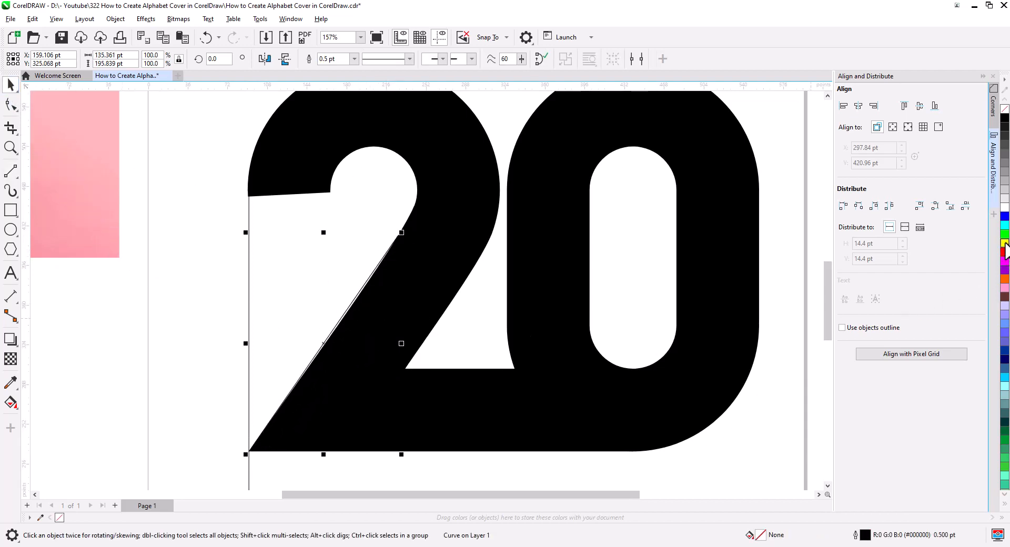
right_click(1005, 244)
- Enlarge the yellow line to about 156 × 226 pt and move its upper node onto the edge of the 2's inner bend
left_click_drag(401, 232, 424, 199)
scroll(389, 307, "up", 3)
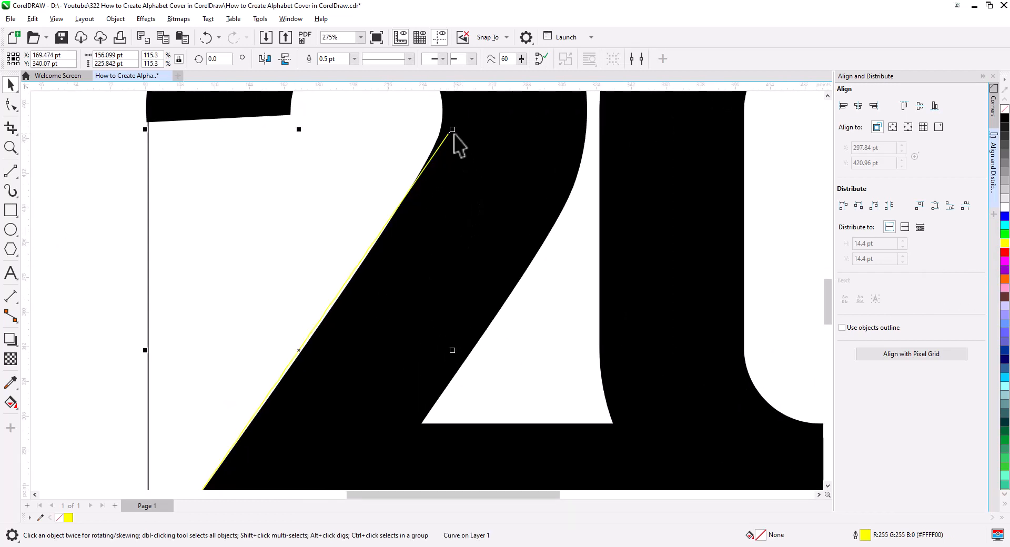
left_click(10, 104)
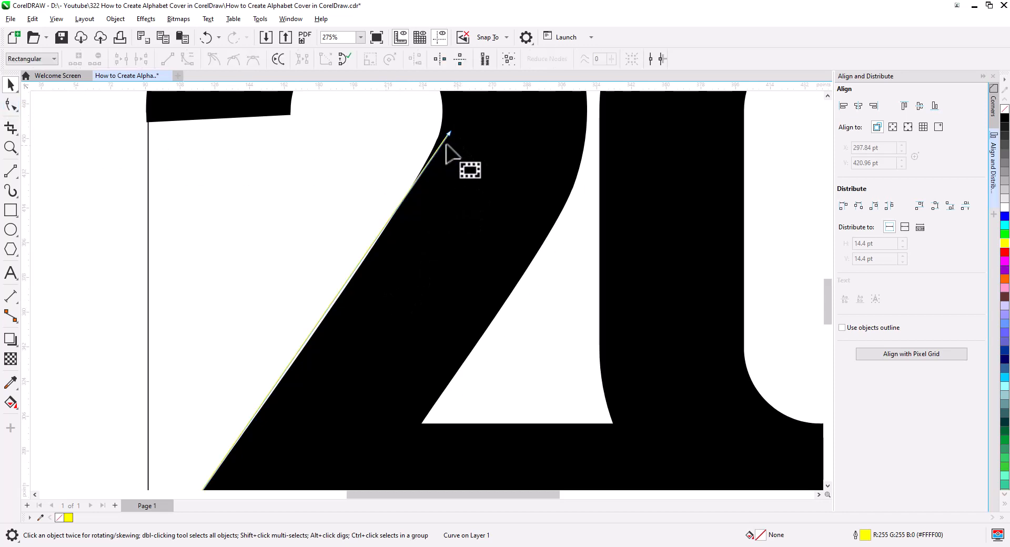
left_click_drag(448, 133, 437, 138)
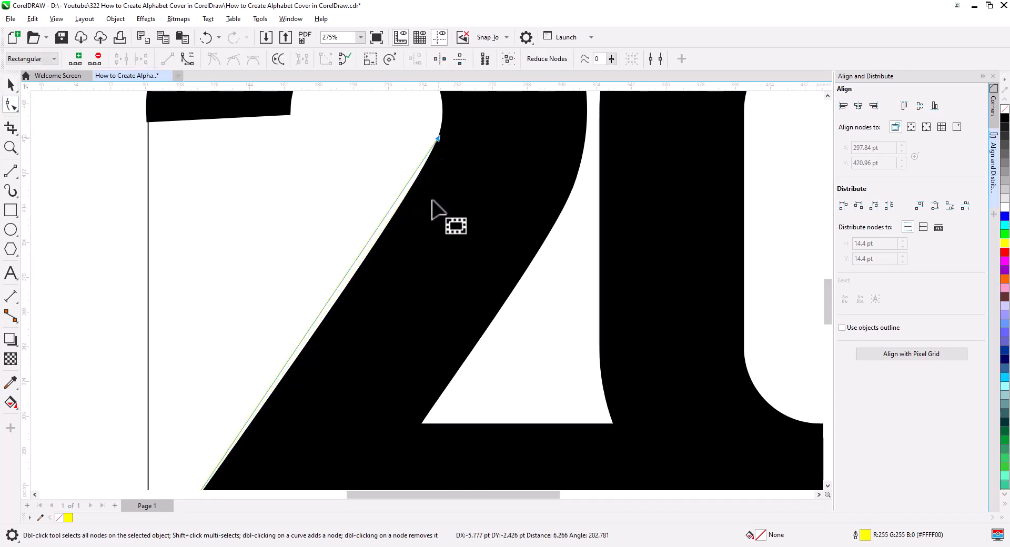
- Adjust the curve handle at the 2's inner bend so the diagonal stroke's left edge runs straight along the yellow line
left_click(400, 223)
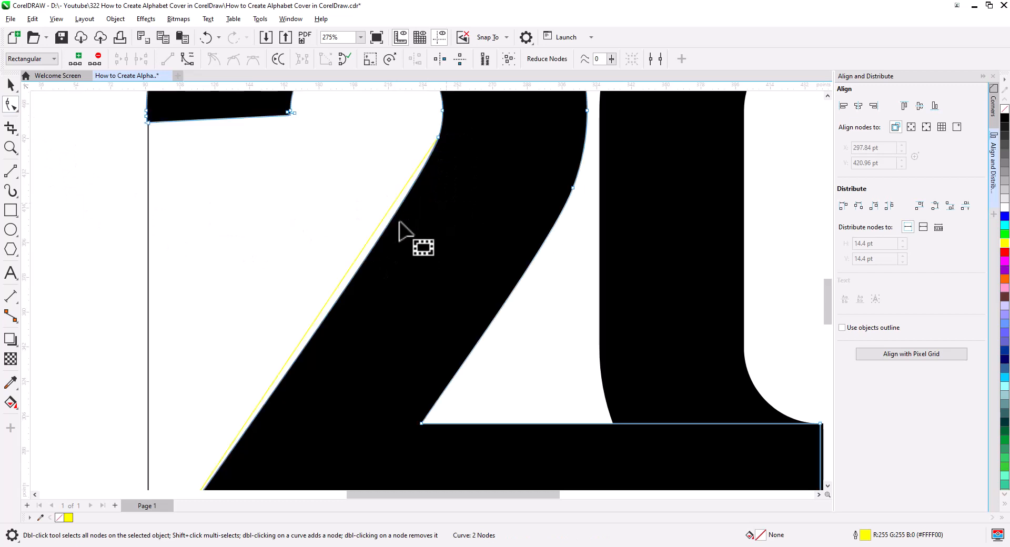
left_click(439, 138)
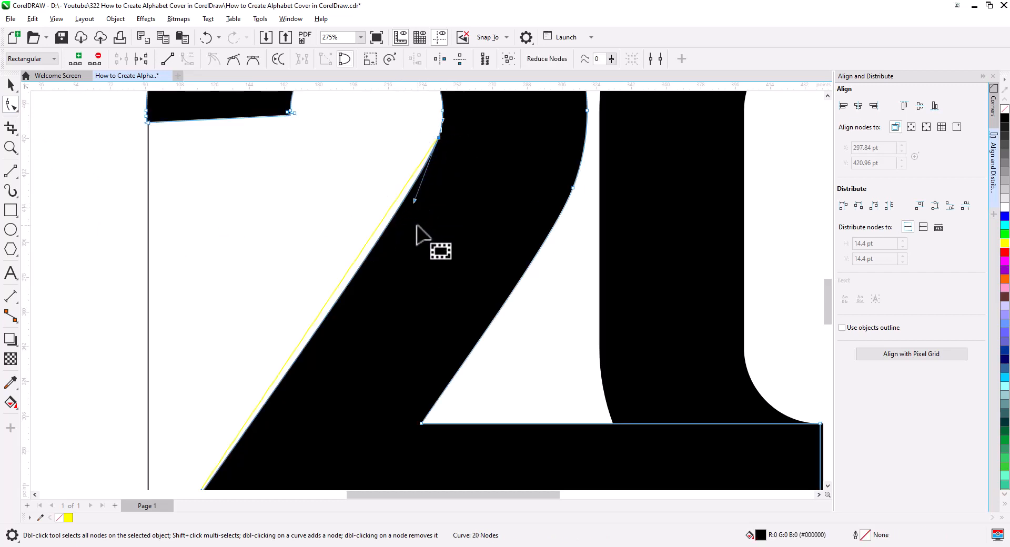
left_click_drag(414, 200, 397, 200)
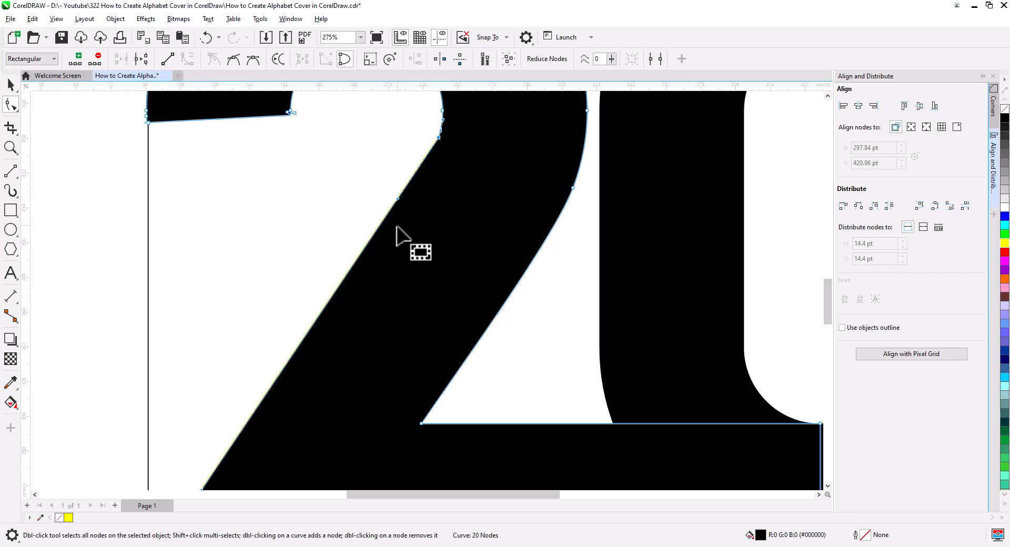
scroll(382, 293, "down", 2)
left_click_drag(369, 378, 369, 297)
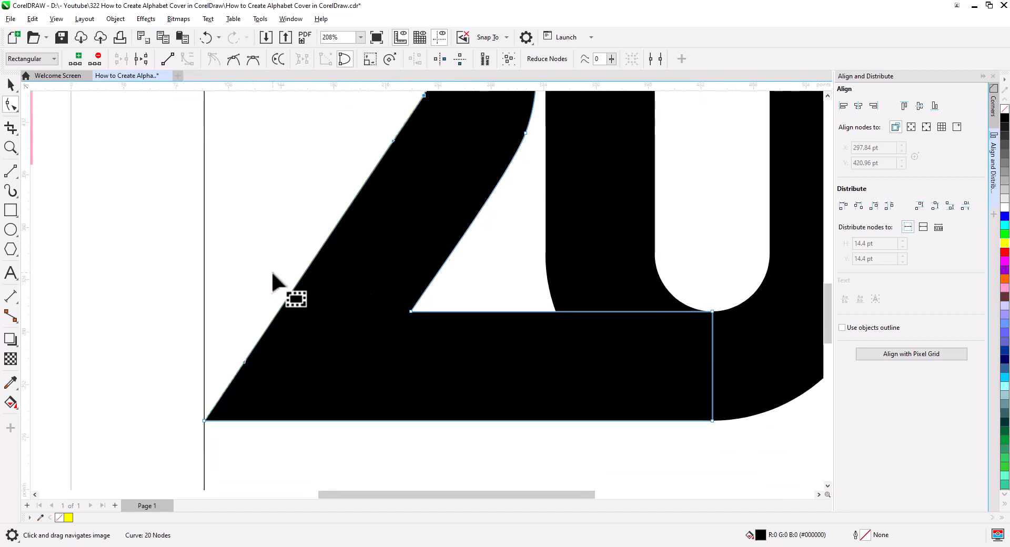
- Move the yellow line horizontally to the right edge of the 2's diagonal stroke, keeping its height
left_click(12, 85)
left_click(96, 278)
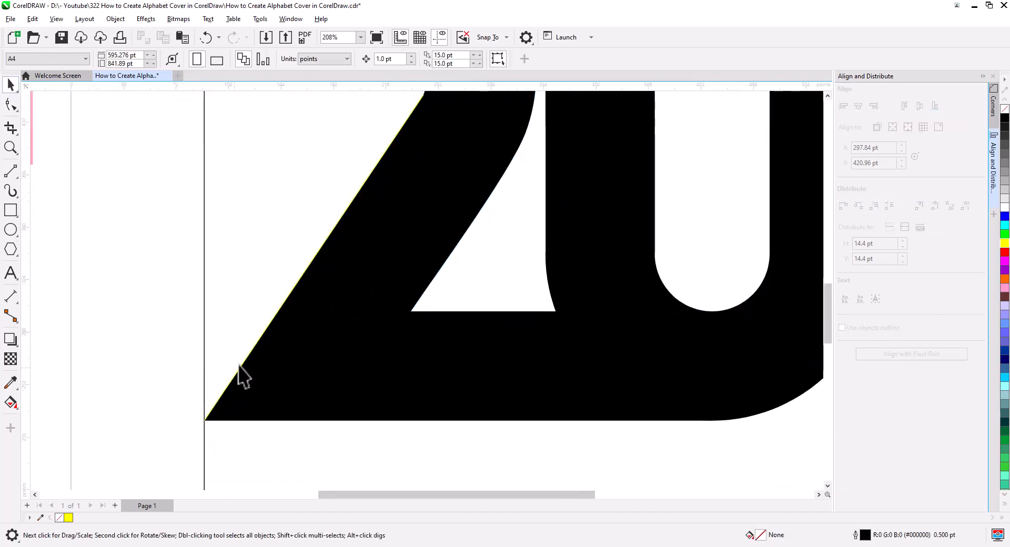
left_click(261, 342)
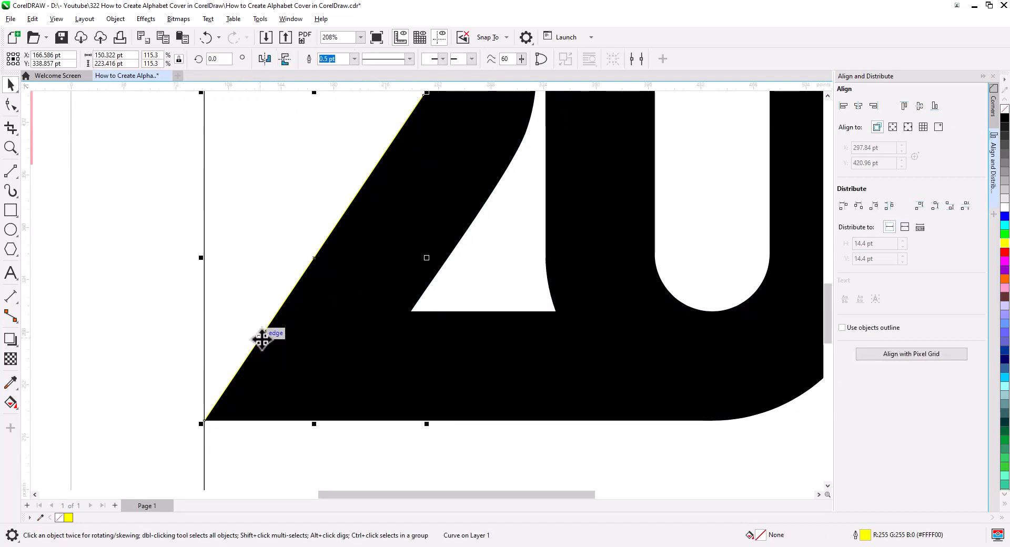
left_click_drag(262, 340, 391, 355)
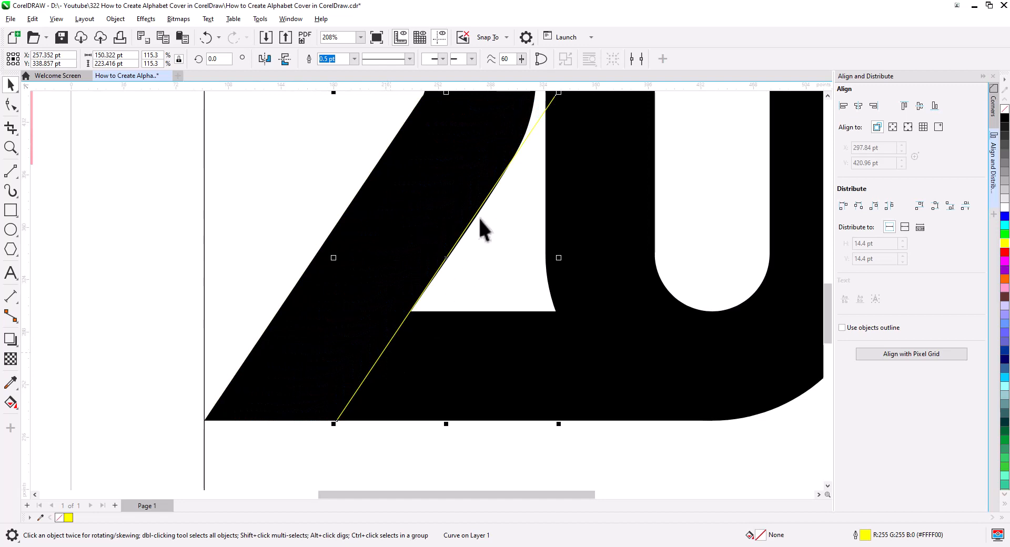
- Locate the node at the 2's outer bend and shift the yellow line horizontally so it passes through that node
left_click(460, 225)
scroll(468, 233, "up", 2)
left_click_drag(478, 244, 440, 300)
left_click(10, 105)
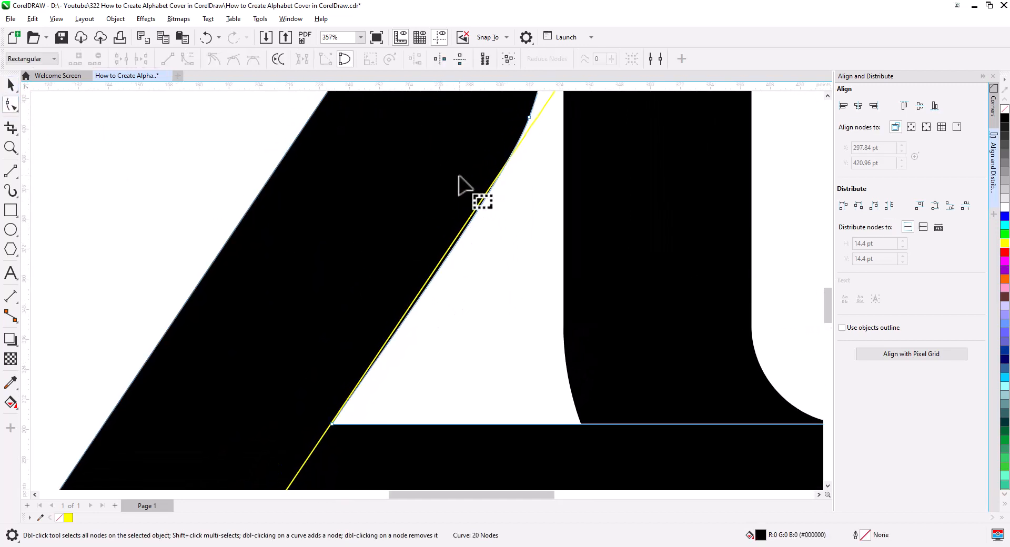
left_click(522, 123)
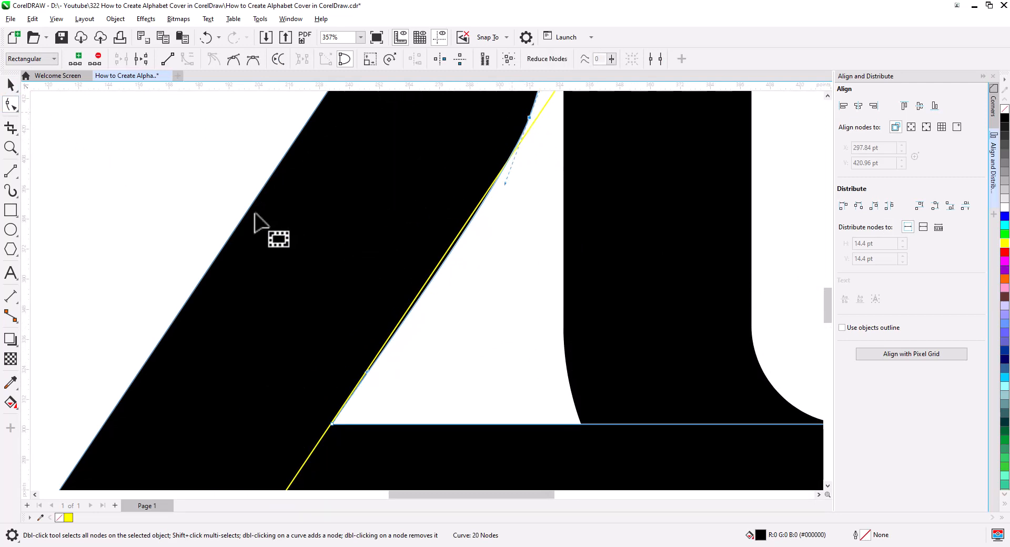
left_click(12, 84)
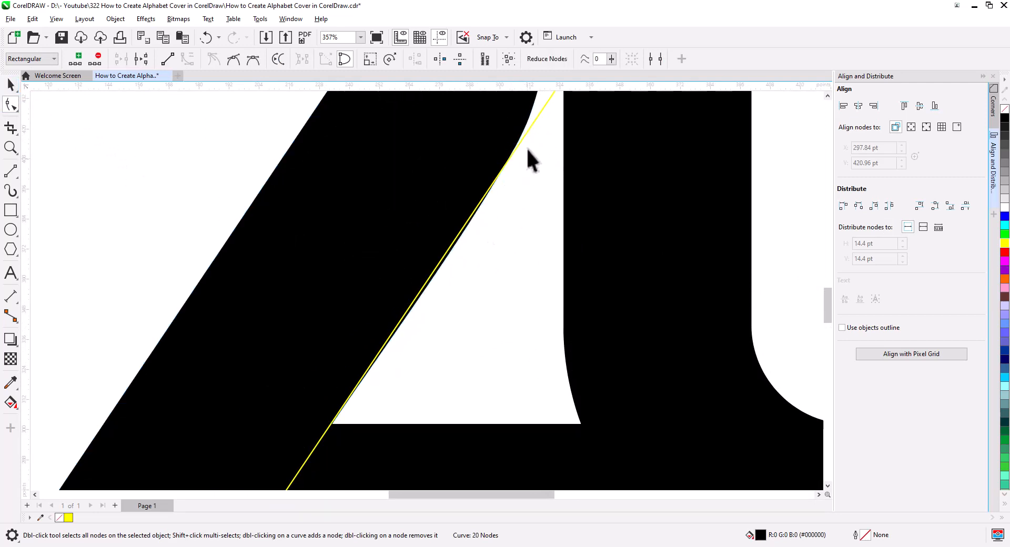
key("space")
left_click(539, 119)
left_click_drag(537, 118, 529, 118)
- Move the 2's inner base corner node onto the yellow line and straighten the diagonal's right edge along it with the curve handle
left_click(313, 285)
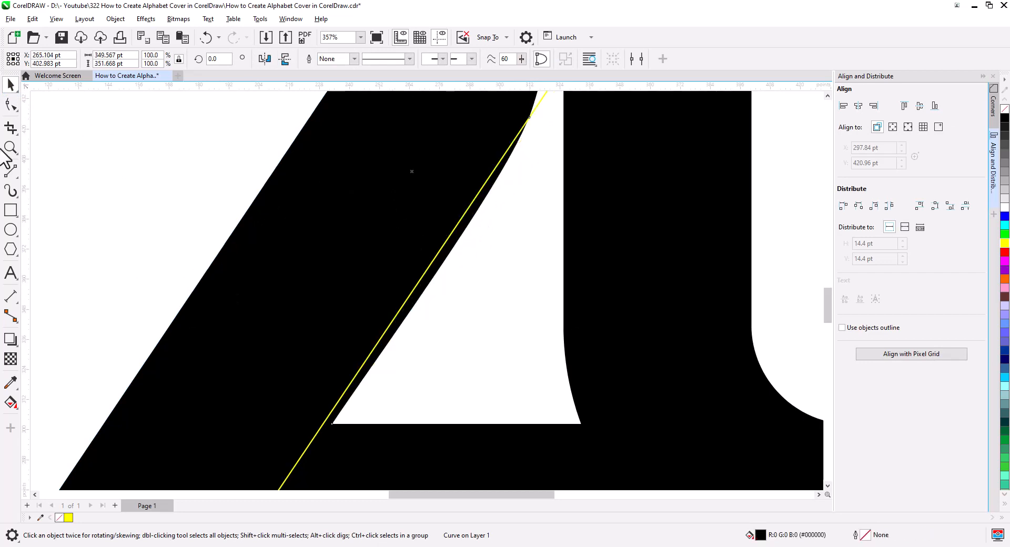
left_click(10, 105)
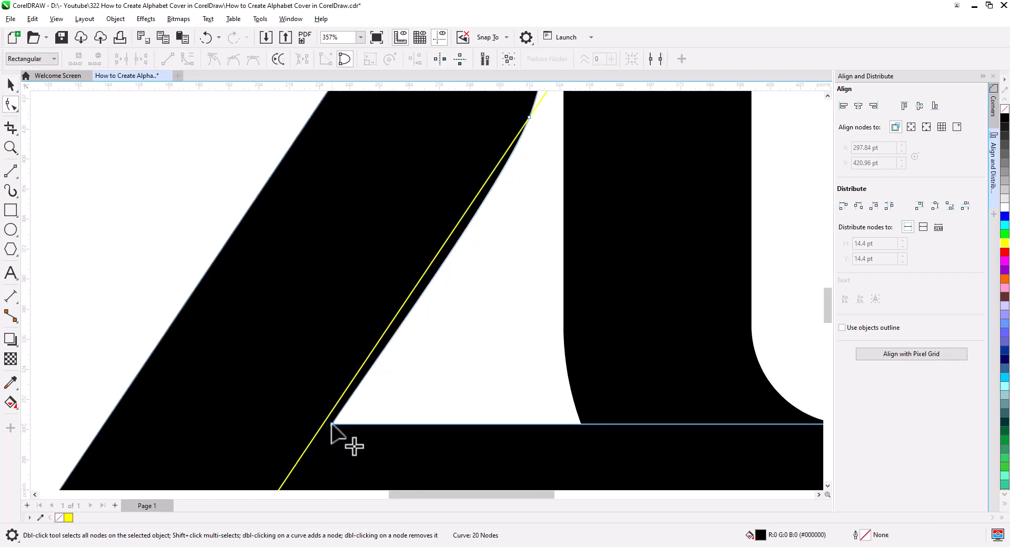
left_click_drag(333, 424, 324, 423)
left_click_drag(504, 182, 484, 182)
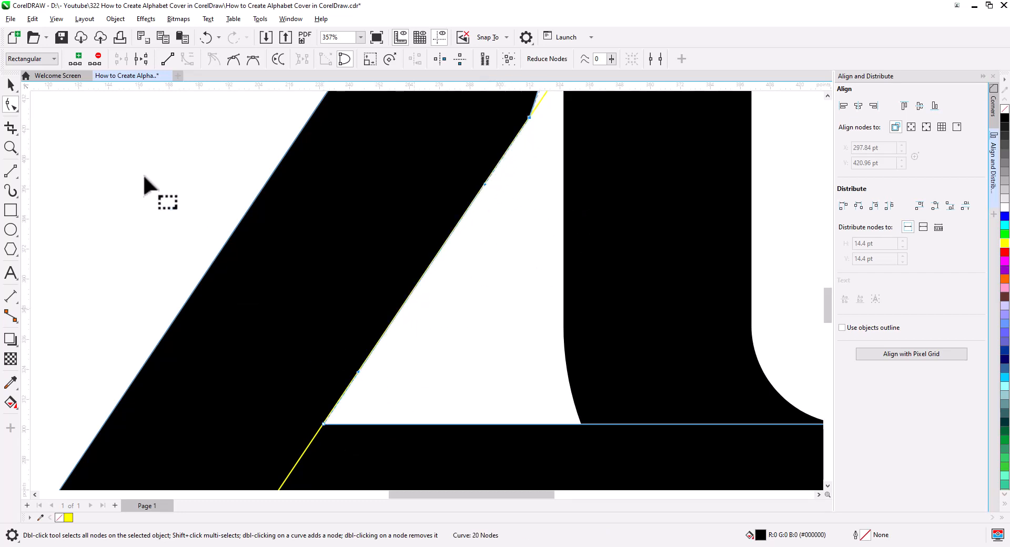
- Delete the yellow reference line
left_click(9, 84)
scroll(372, 262, "down", 5)
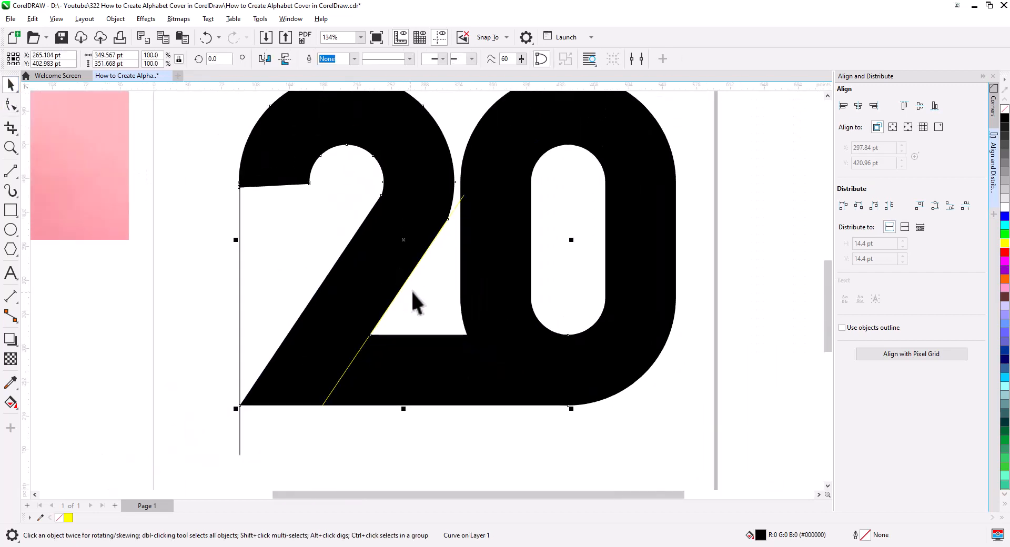
left_click(457, 220)
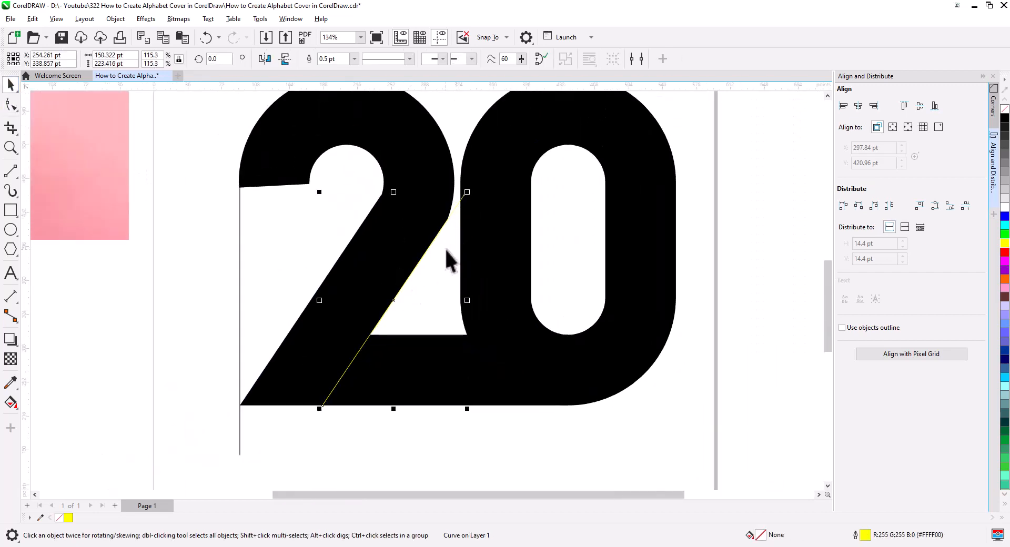
left_click(446, 249)
- Soften the 2's outer and inner bends by adjusting the curve handles above where the diagonal stroke begins
left_click(11, 104)
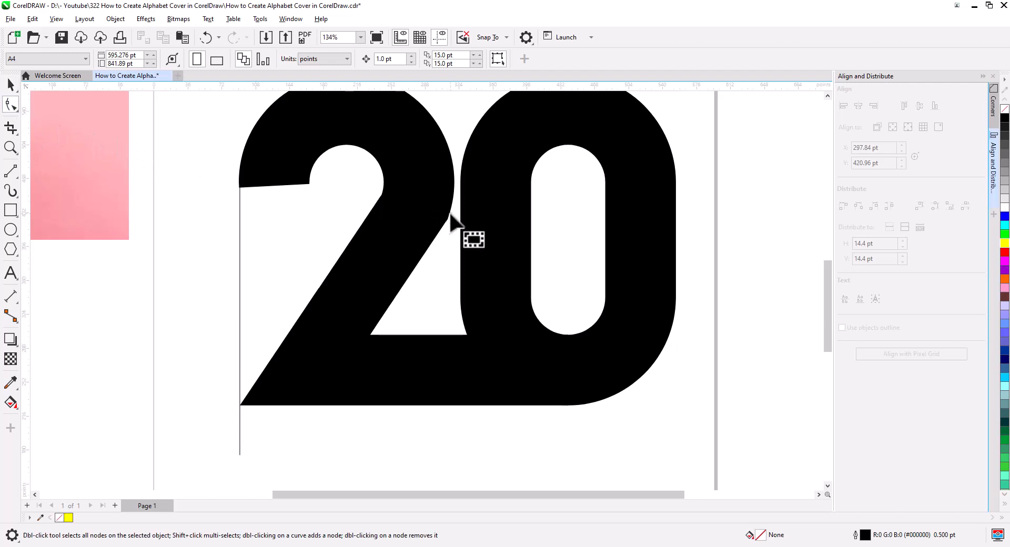
scroll(451, 211, "up", 3)
left_click(437, 226)
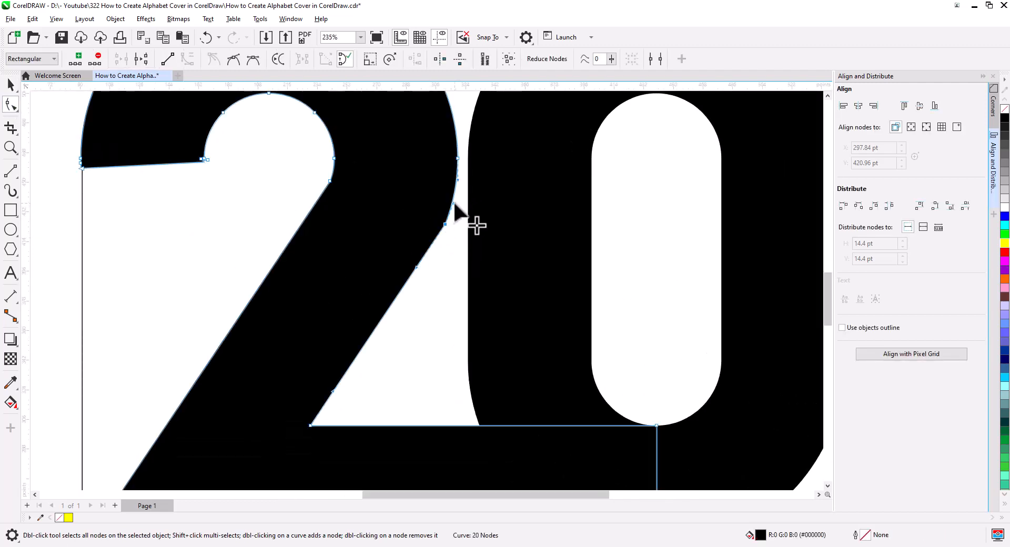
left_click_drag(454, 204, 456, 207)
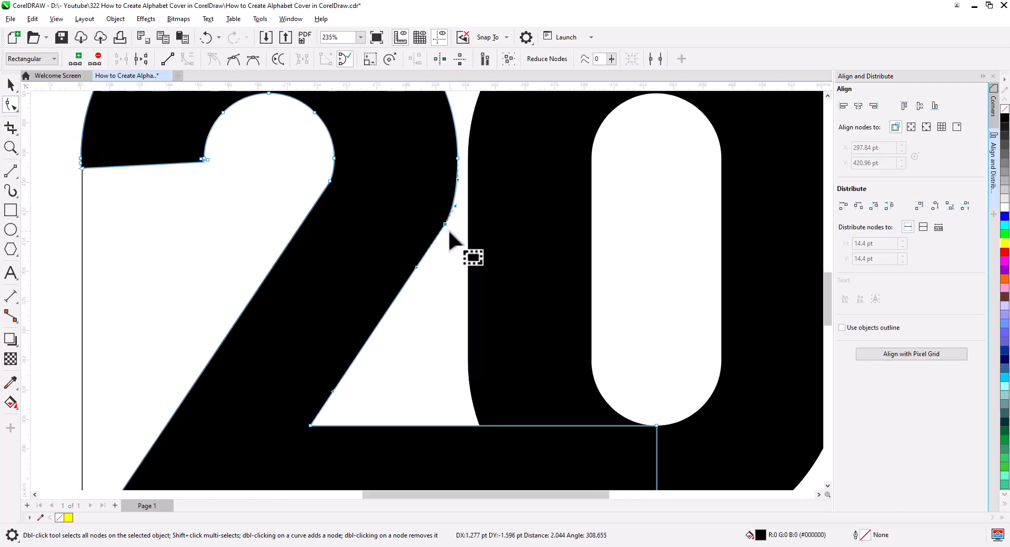
left_click(331, 180)
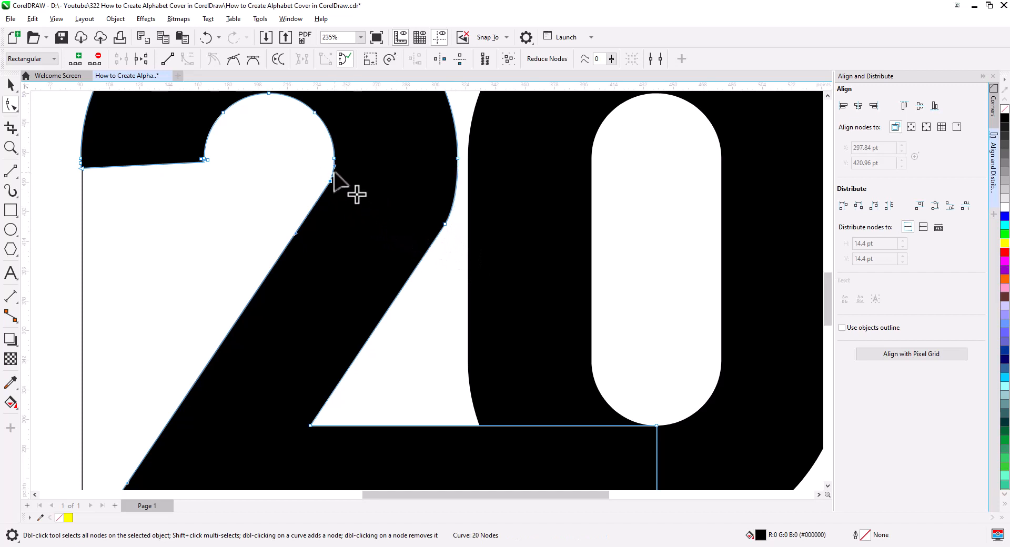
scroll(335, 174, "up", 7)
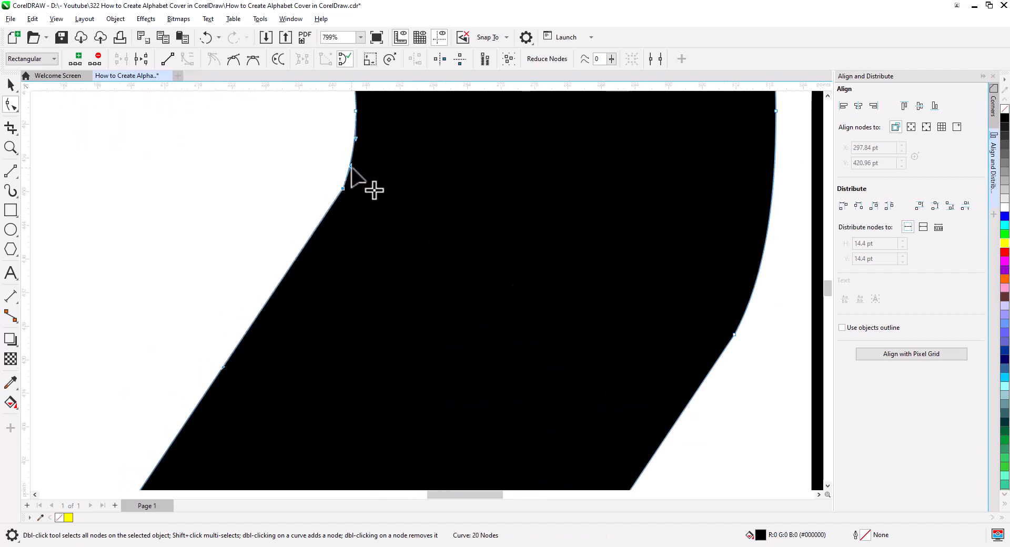
left_click_drag(351, 167, 356, 167)
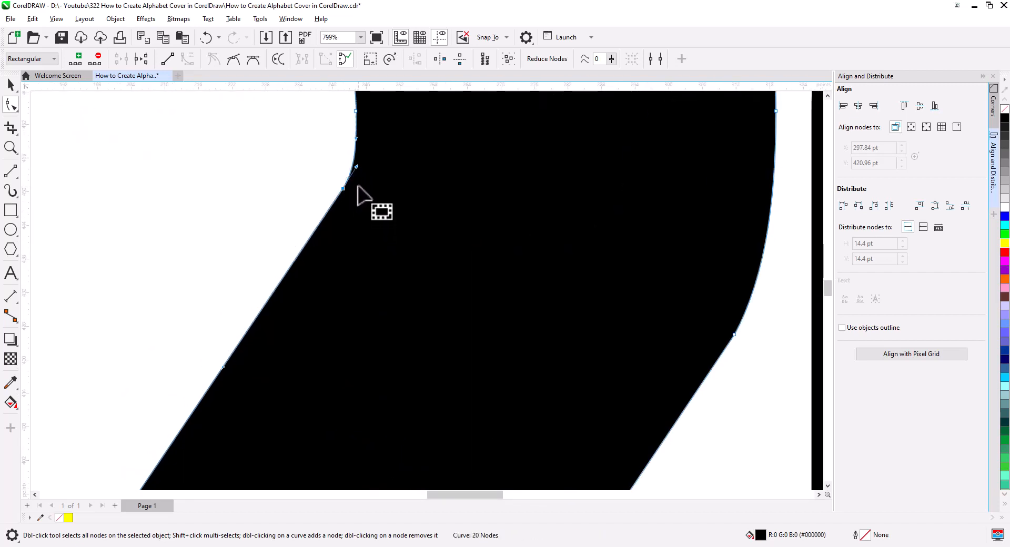
scroll(416, 210, "down", 12)
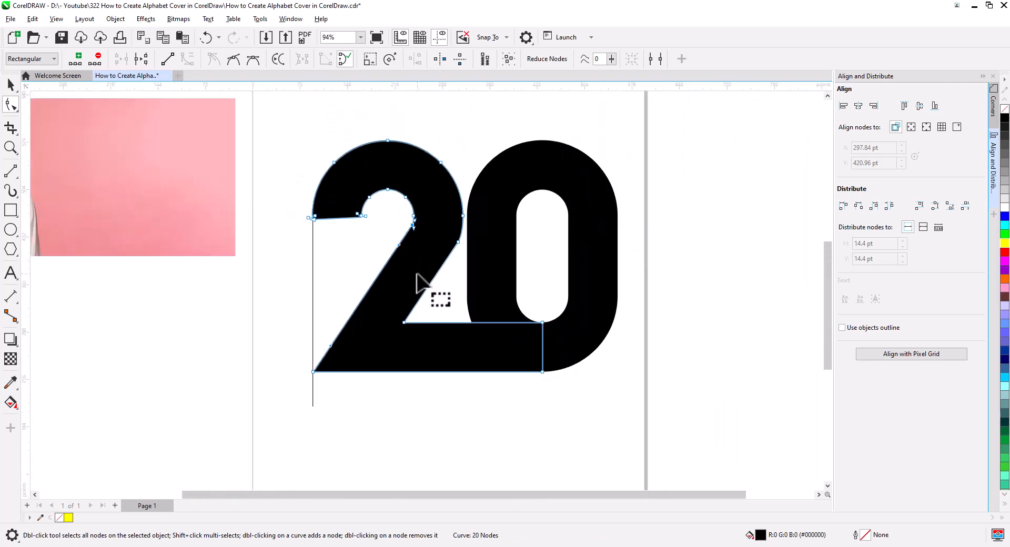
- Delete the thin vertical guide line along the 2's left side
left_click(11, 85)
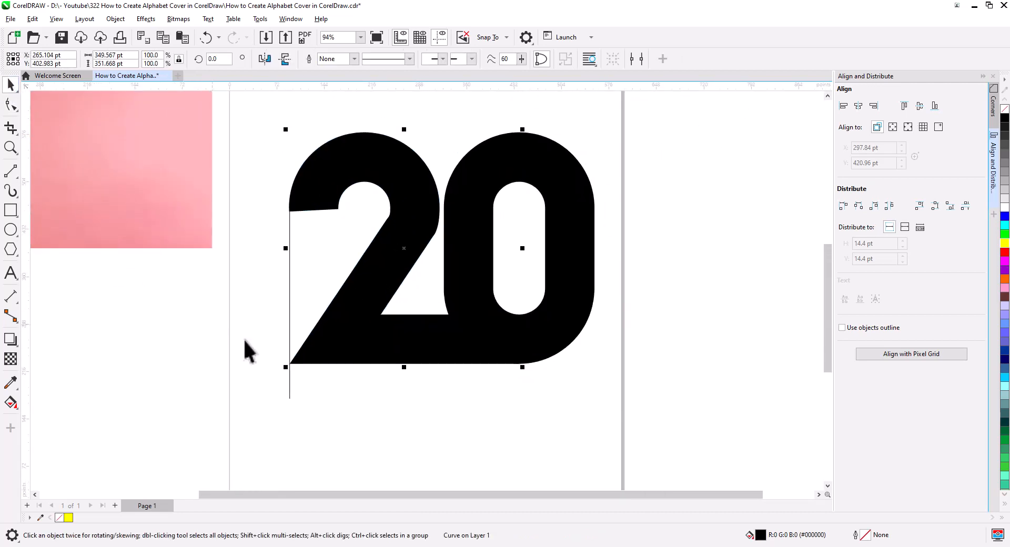
left_click(440, 388)
left_click_drag(444, 405, 422, 406)
left_click(267, 389)
key("Delete")
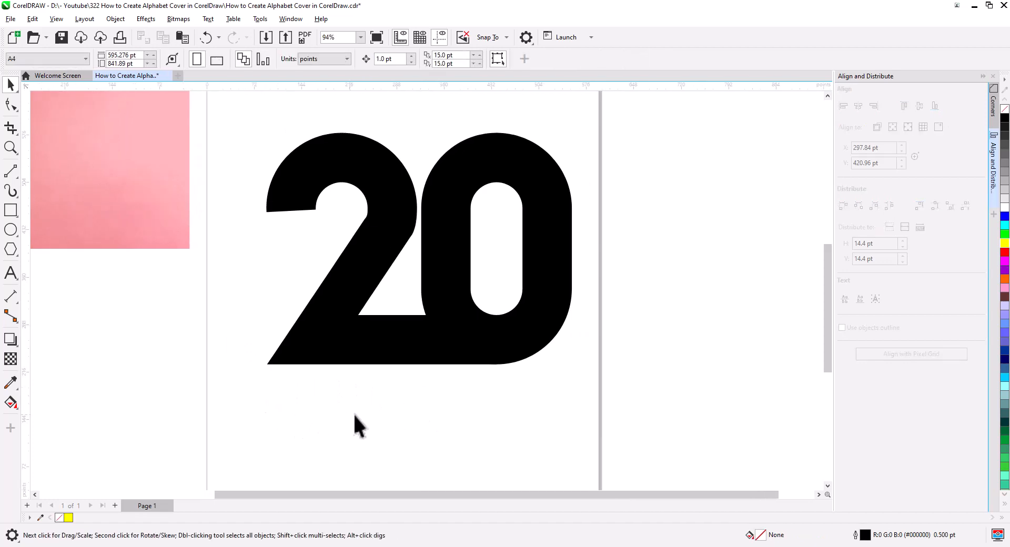
- Draw a rectangle about 188 × 19 pt on the 2's base reaching into the 0's opening, and halve its height to about 9.6 pt
scroll(448, 357, "up", 1)
left_click_drag(467, 378, 436, 401)
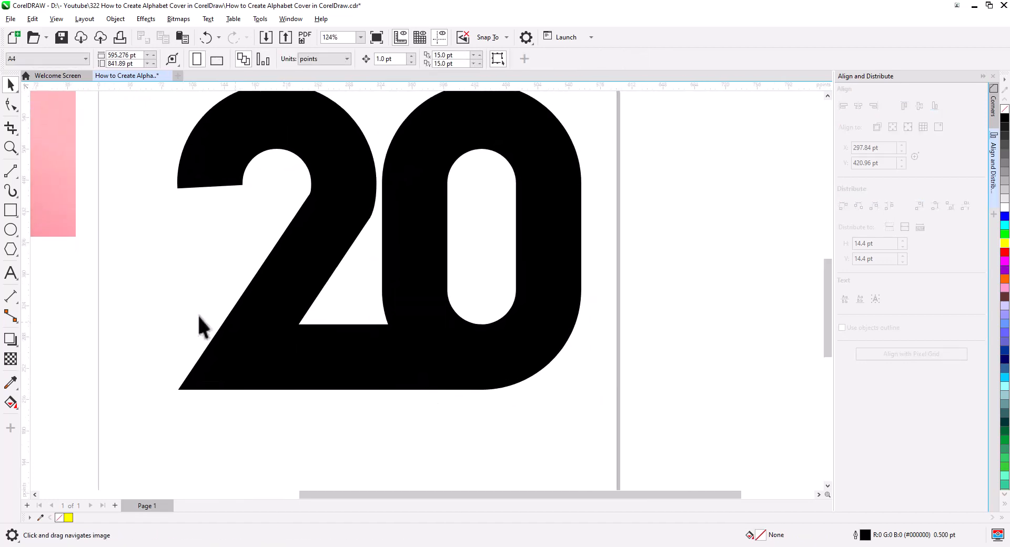
left_click(11, 210)
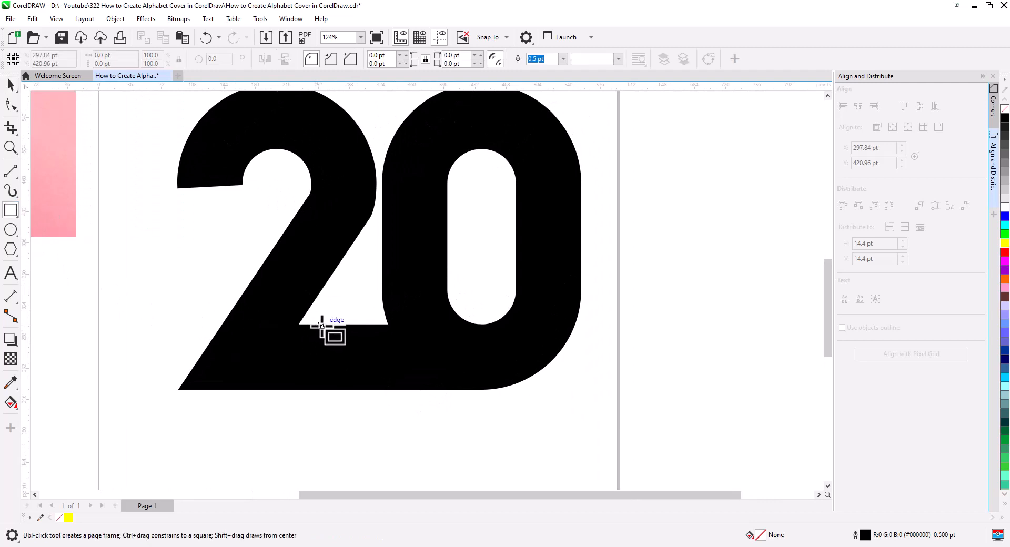
left_click_drag(321, 325, 485, 308)
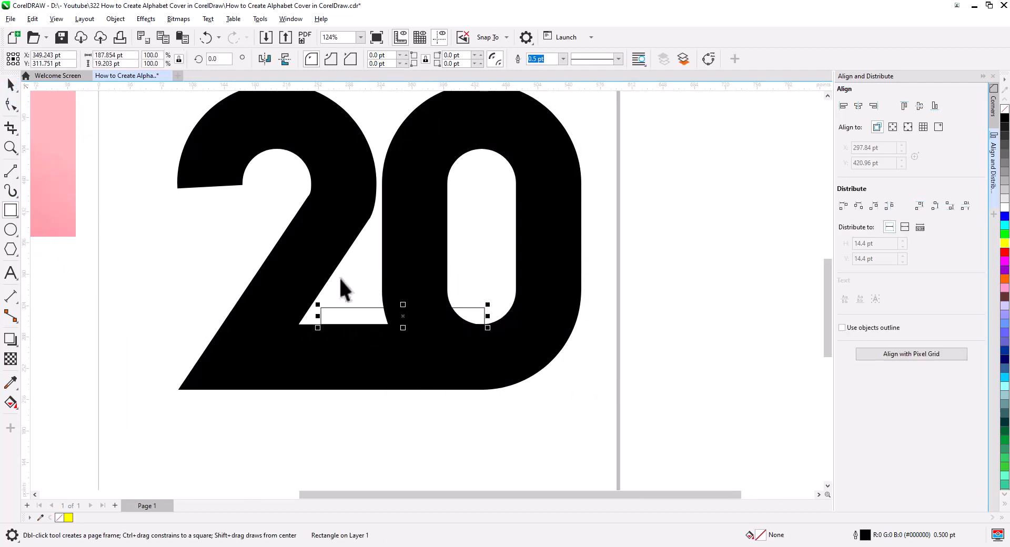
key("space")
left_click_drag(403, 308, 403, 316)
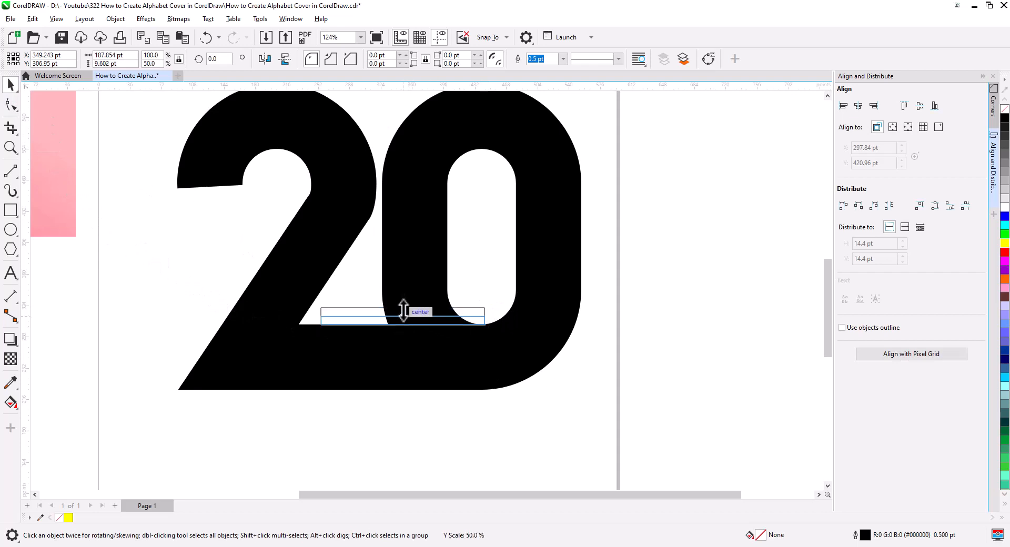
- Trim the 0 with the thin rectangle to cut a gap above the 2's base, and delete the rectangle
scroll(427, 327, "up", 3)
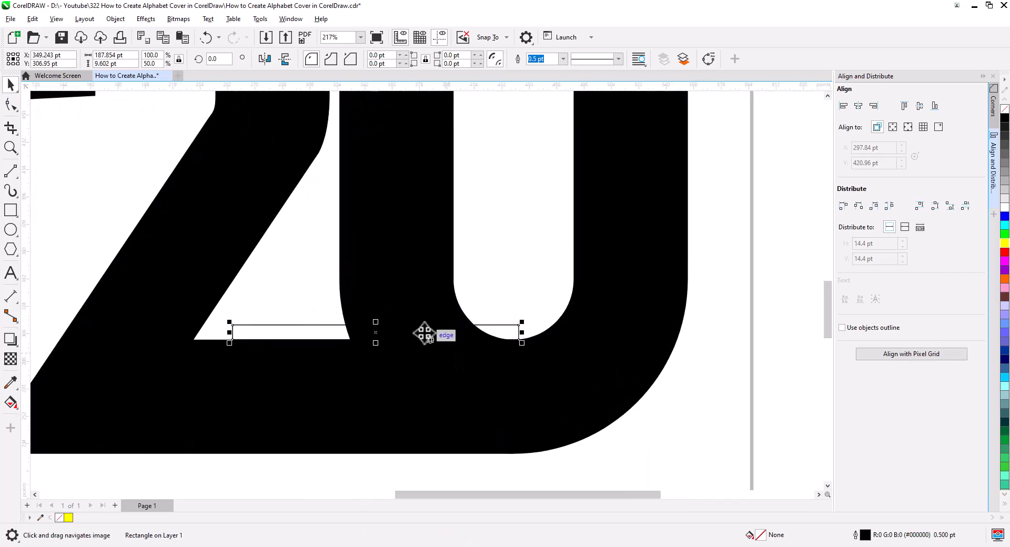
left_click(419, 255, "shift")
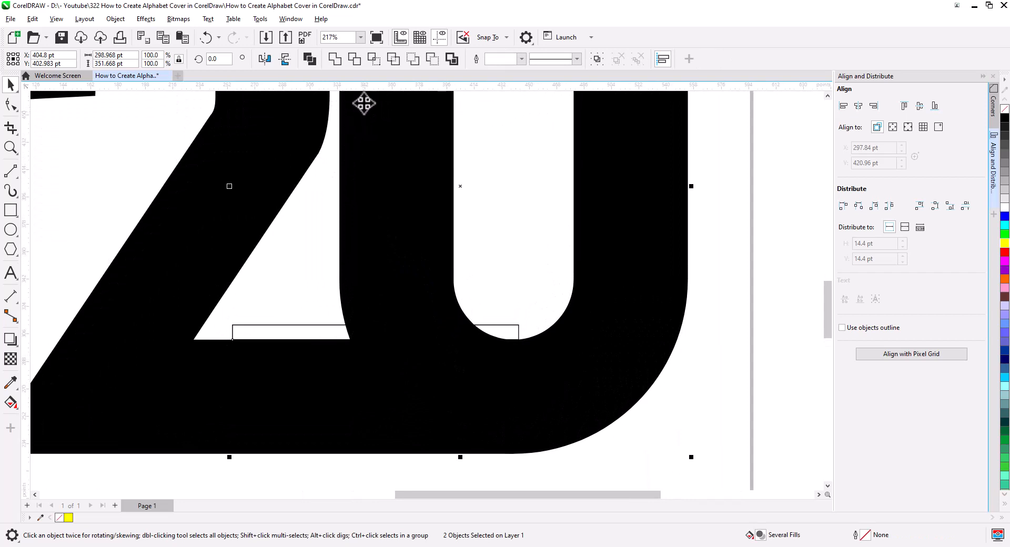
left_click(355, 59)
left_click(497, 331)
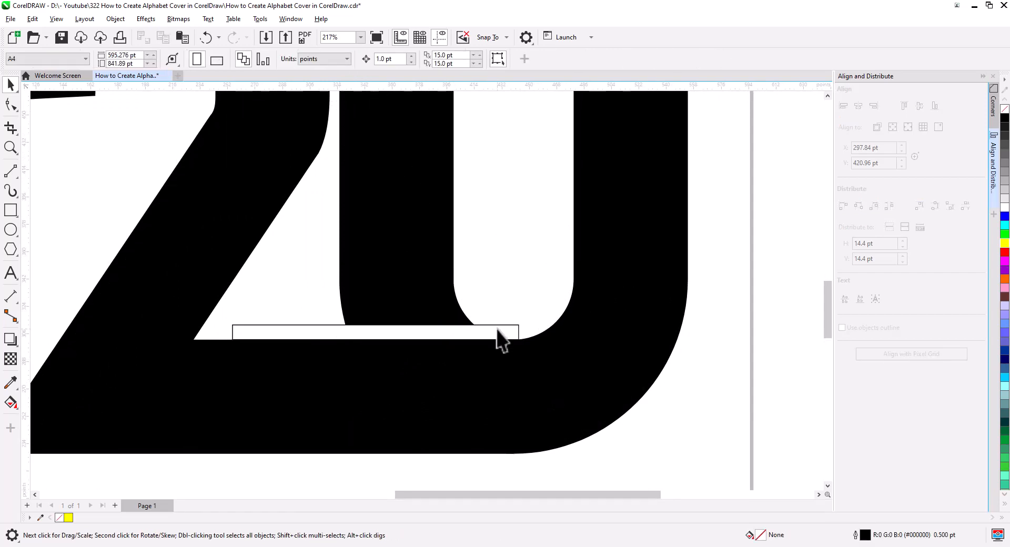
key("Delete")
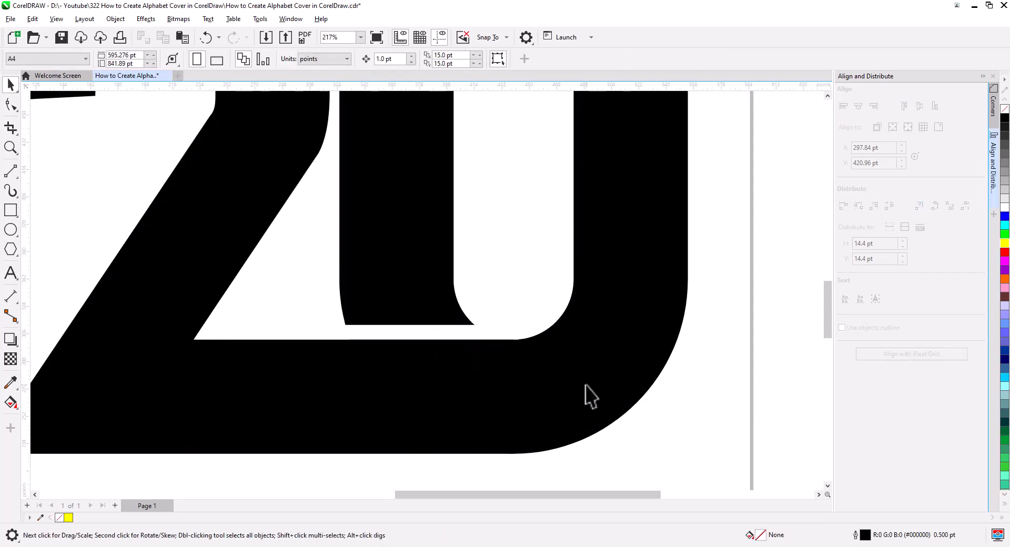
- Weld the 2 and the trimmed 0 into a single shape
left_click(585, 384)
left_click(169, 300, "shift")
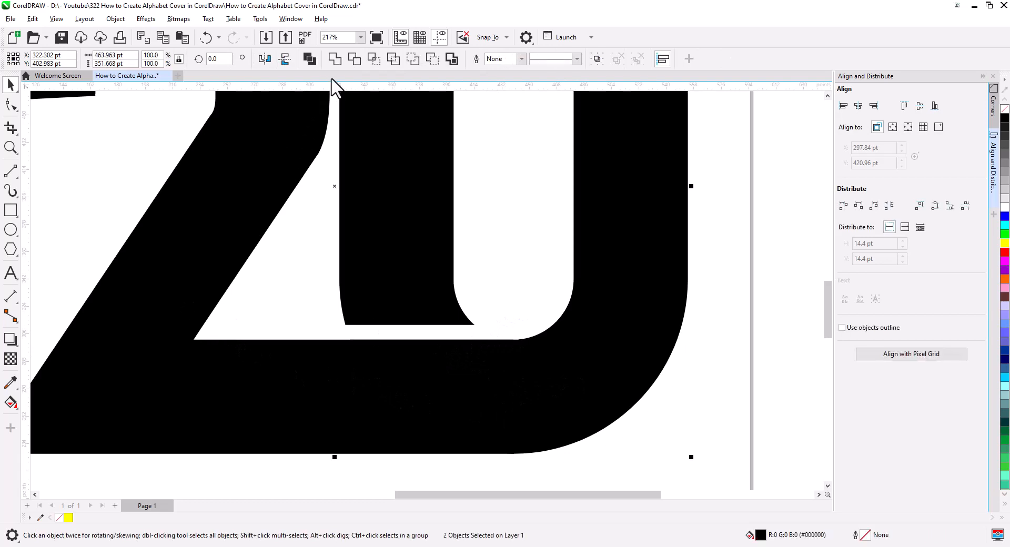
left_click(334, 59)
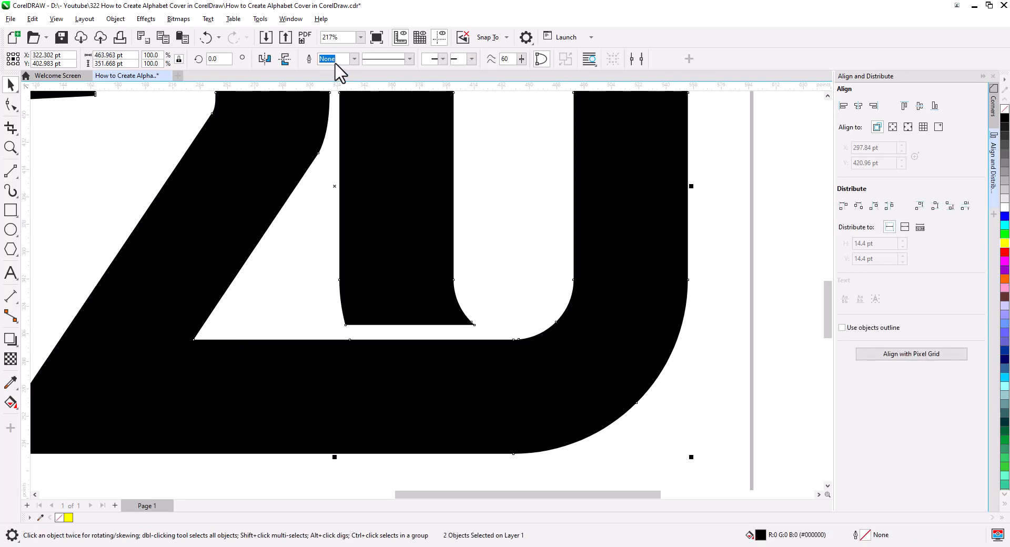
left_click(730, 418)
scroll(583, 371, "down", 5)
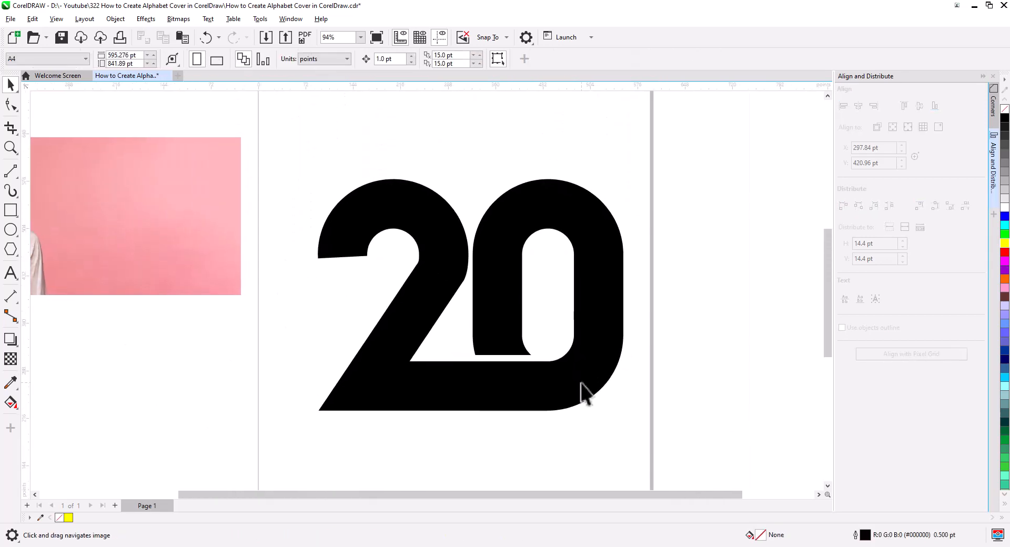
- Give the welded 20 a black outline and remove its fill
left_click(434, 312)
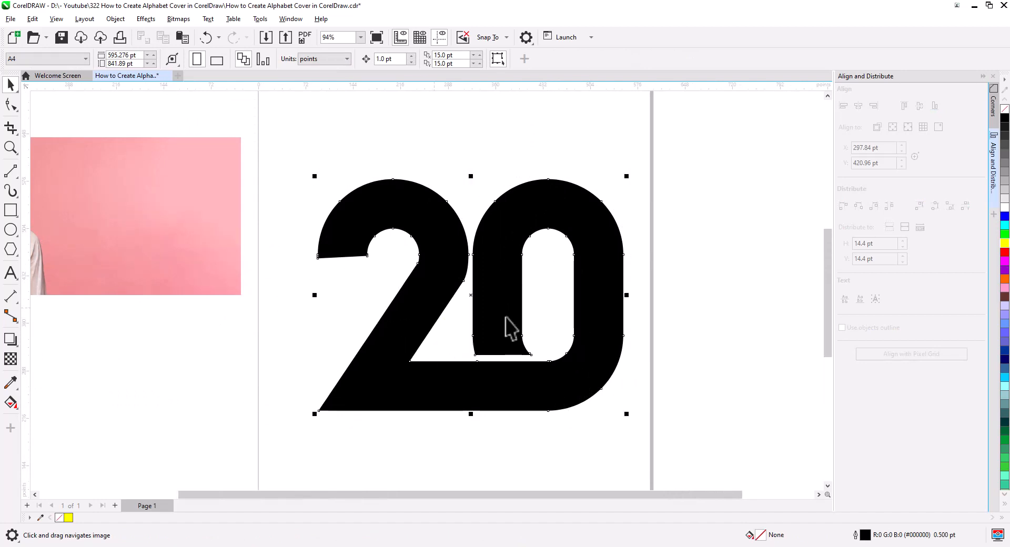
left_click(1006, 118)
left_click(1005, 109)
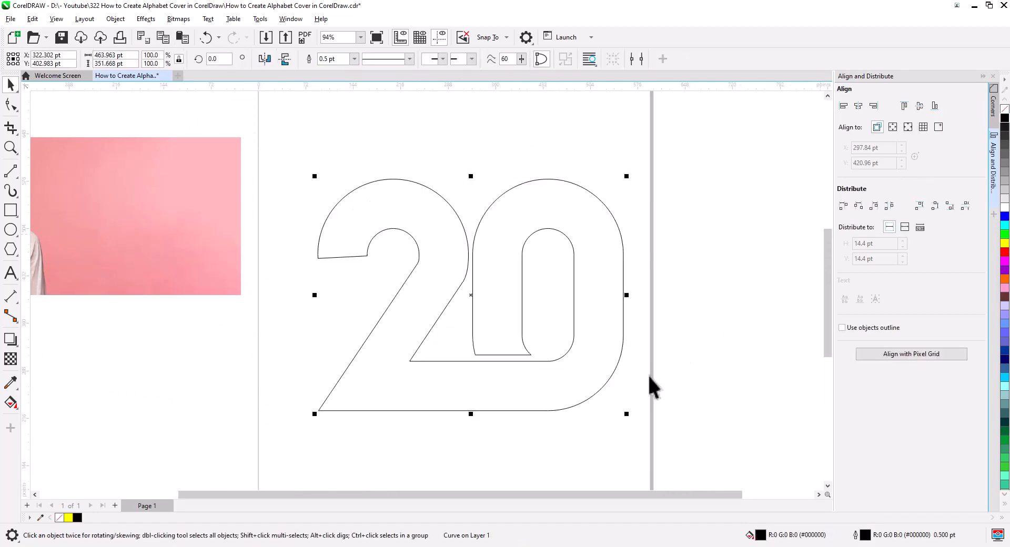
left_click(579, 410)
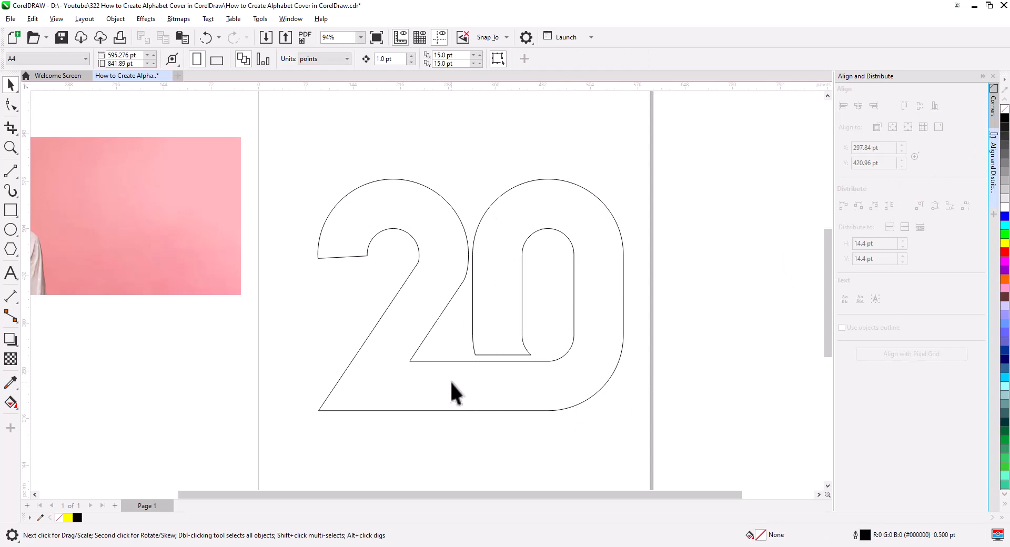
- Draw a horizontal line about 189 pt long across the 2's stem, in line with the upper edge of its base
left_click(11, 171)
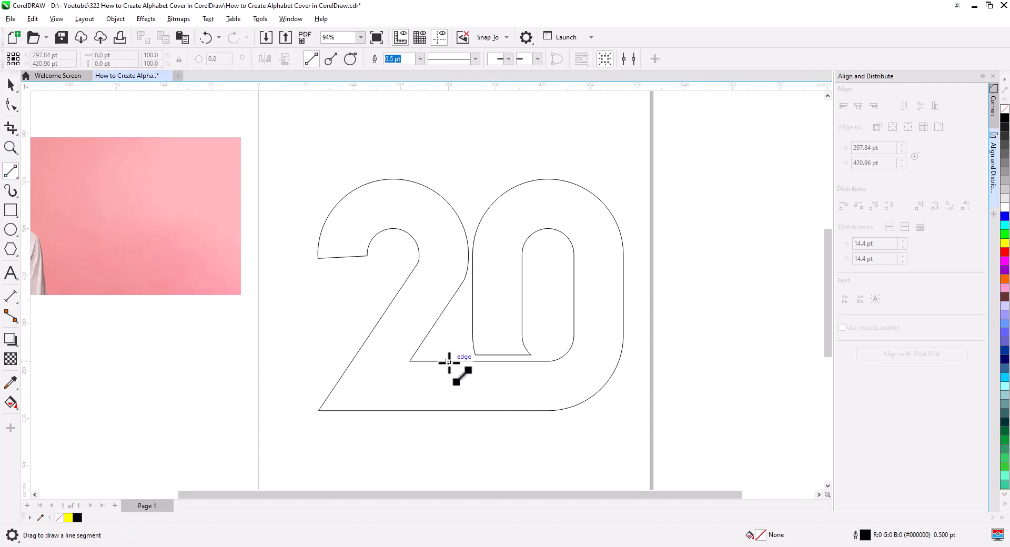
left_click_drag(447, 361, 324, 361)
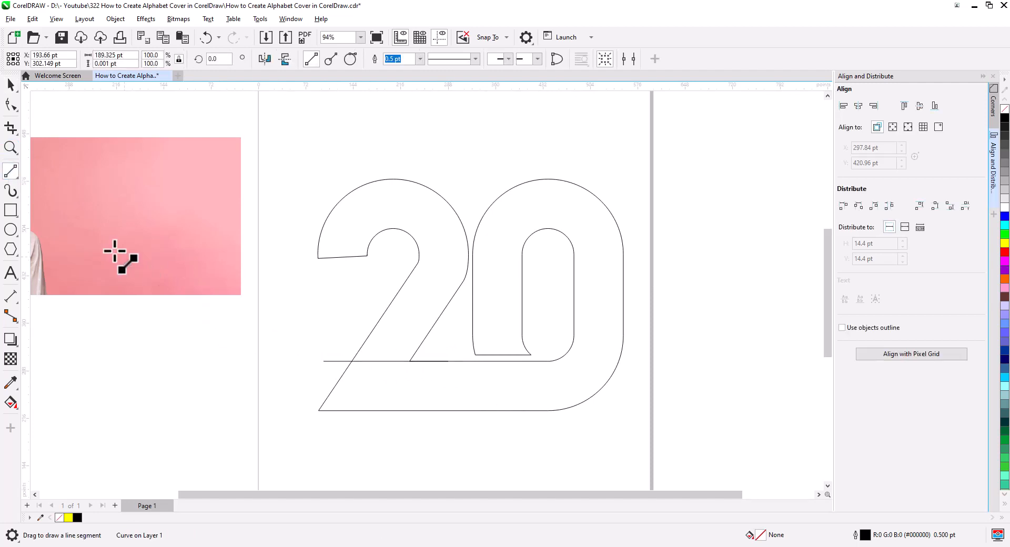
key("space")
left_click(287, 433)
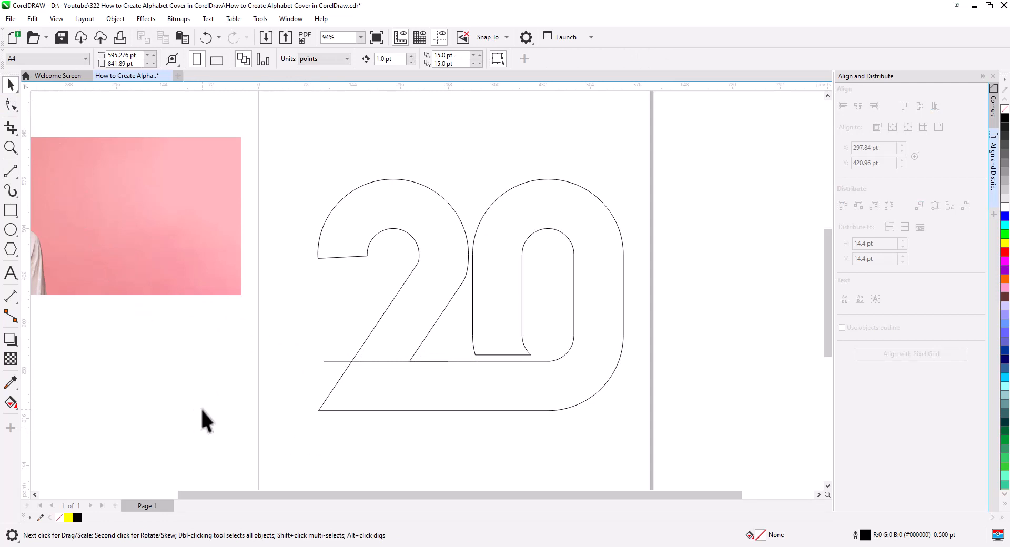
- Smart Fill the base joined to the 0, and the 2's upper part above the line, in green with hairline outlines
left_click(11, 403)
left_click(47, 421)
left_click(463, 403)
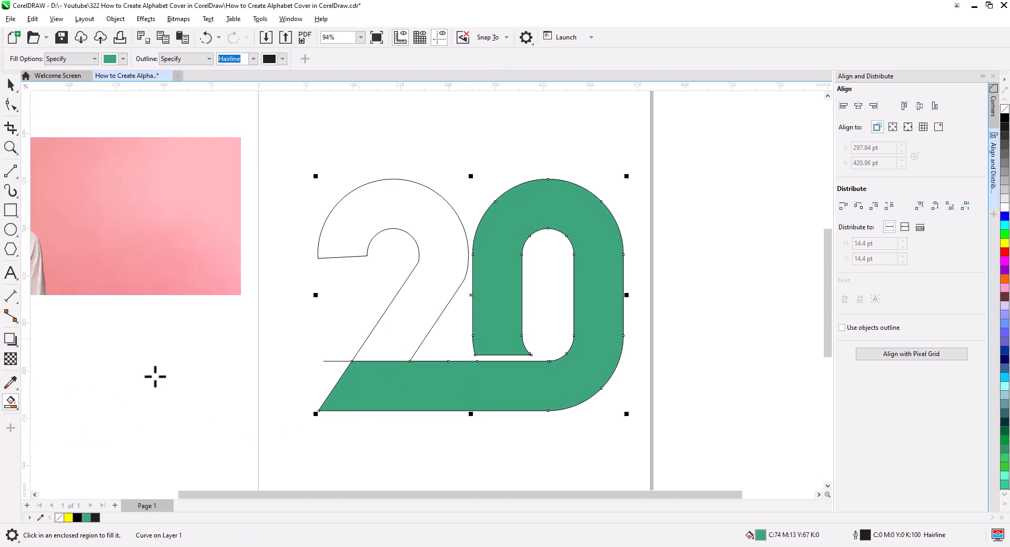
left_click(376, 319)
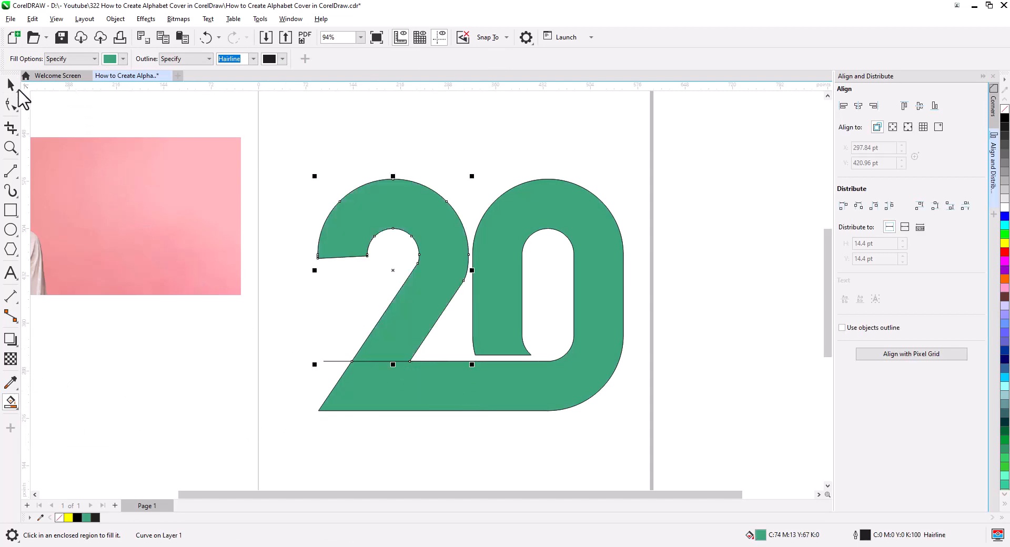
- Cut the two green pieces, move the original 20 outline and its line off the page to the right, and paste the pieces back
key("space")
left_click(421, 383, "shift")
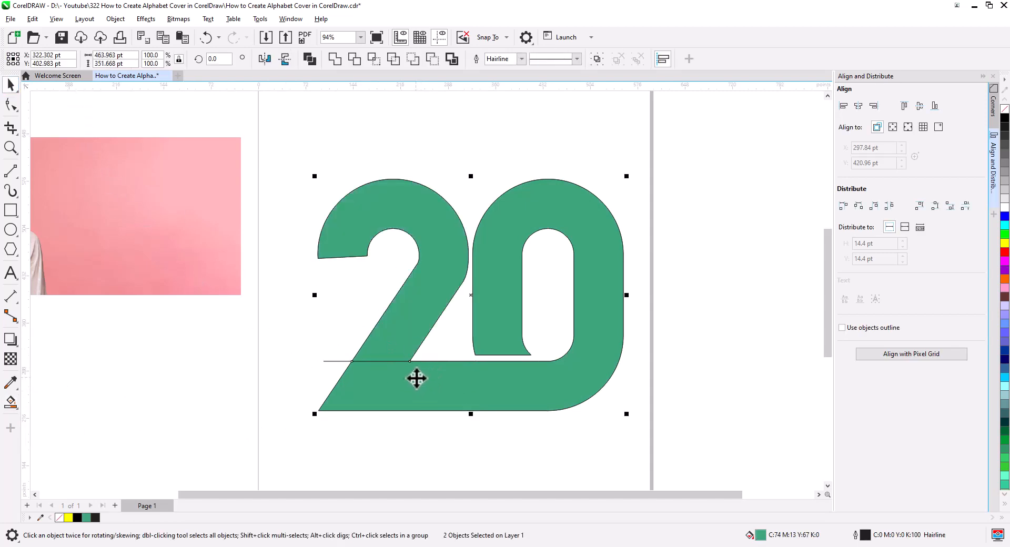
key("Delete")
left_click(419, 377)
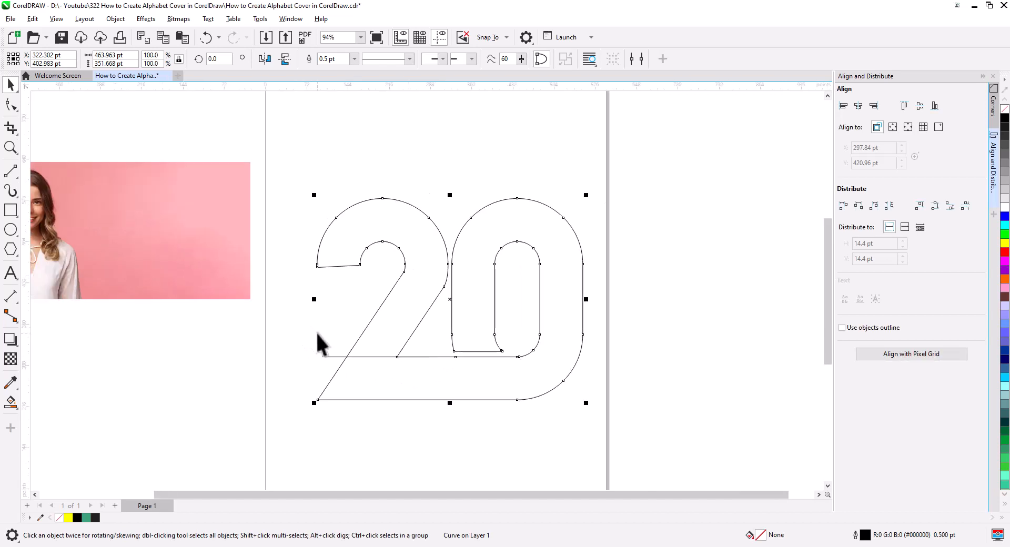
left_click_drag(607, 414, 606, 416)
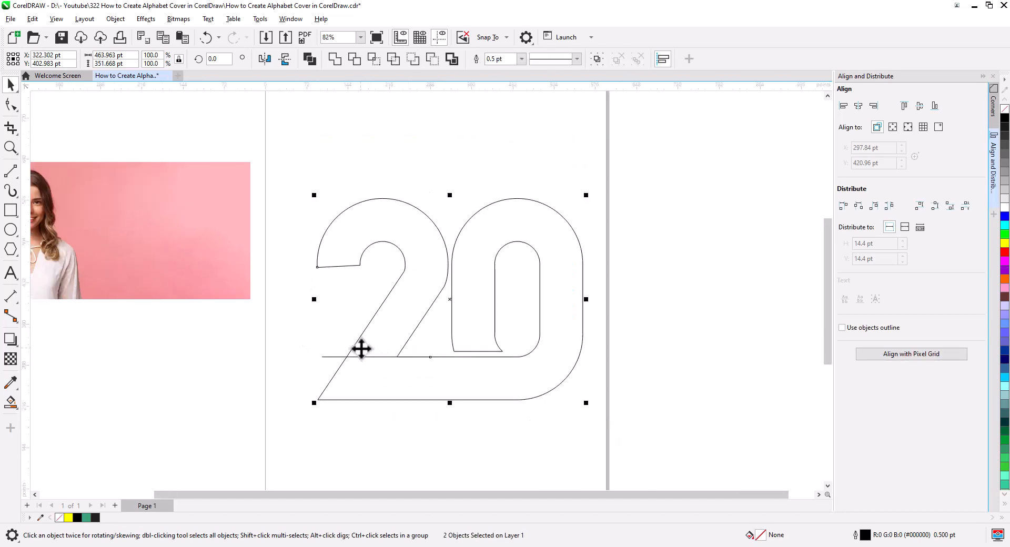
left_click_drag(357, 346, 742, 346)
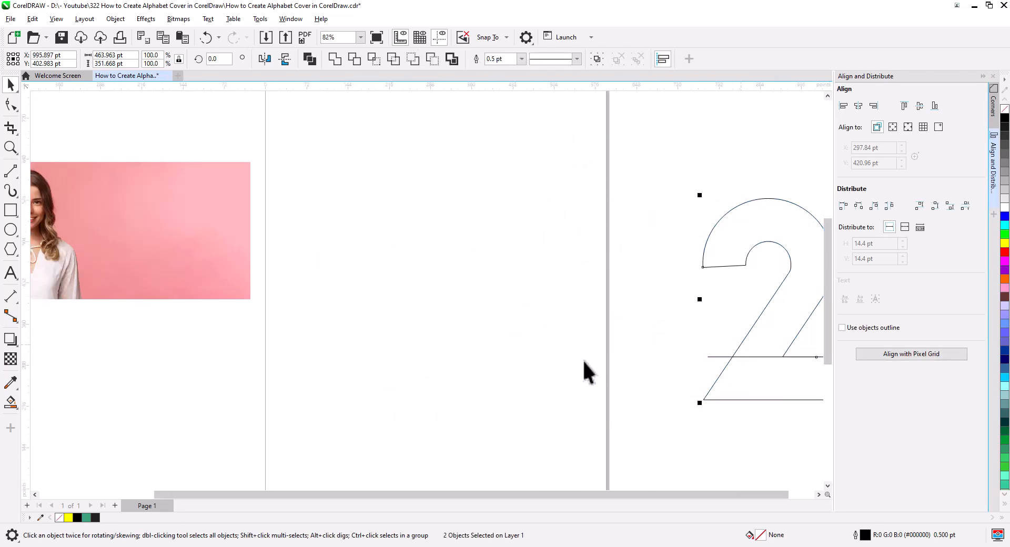
left_click(522, 362)
key("ctrl+v")
scroll(488, 405, "up", 2)
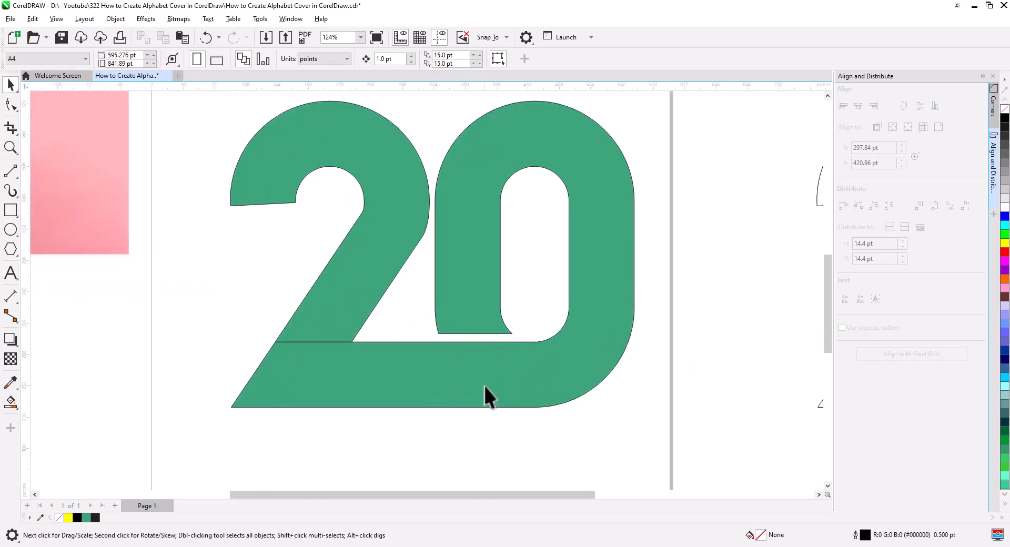
- Set a black outline on both green pieces and remove their fill
left_click(407, 342)
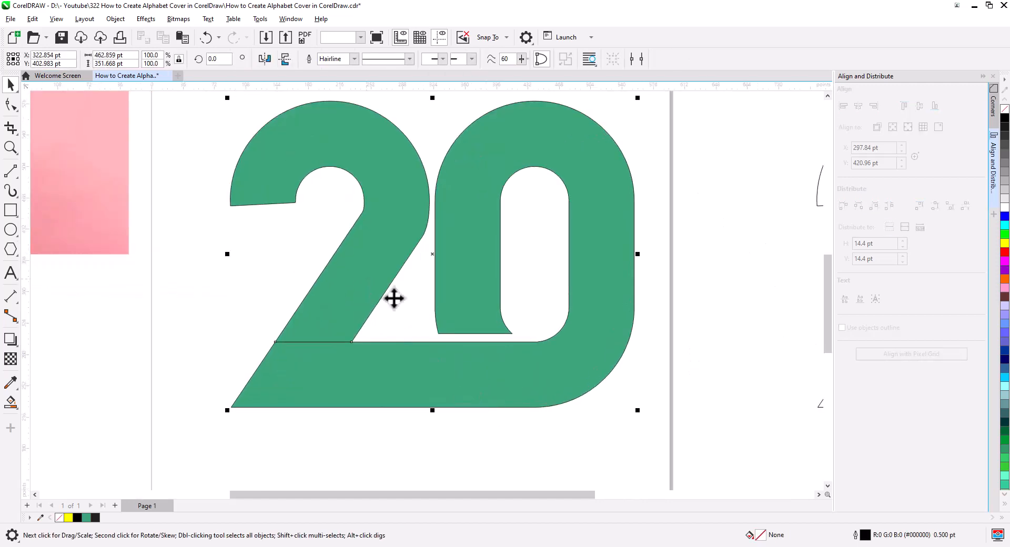
right_click(1005, 119)
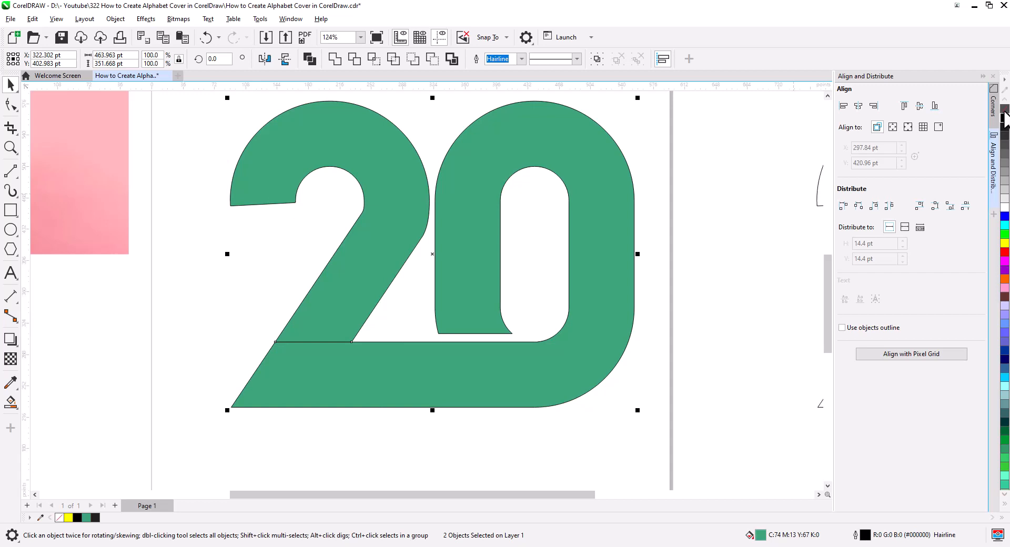
left_click(1005, 110)
left_click(699, 327)
- Delete the surplus nodes beside both corners of the upper 2 piece's open terminal
left_click(361, 295)
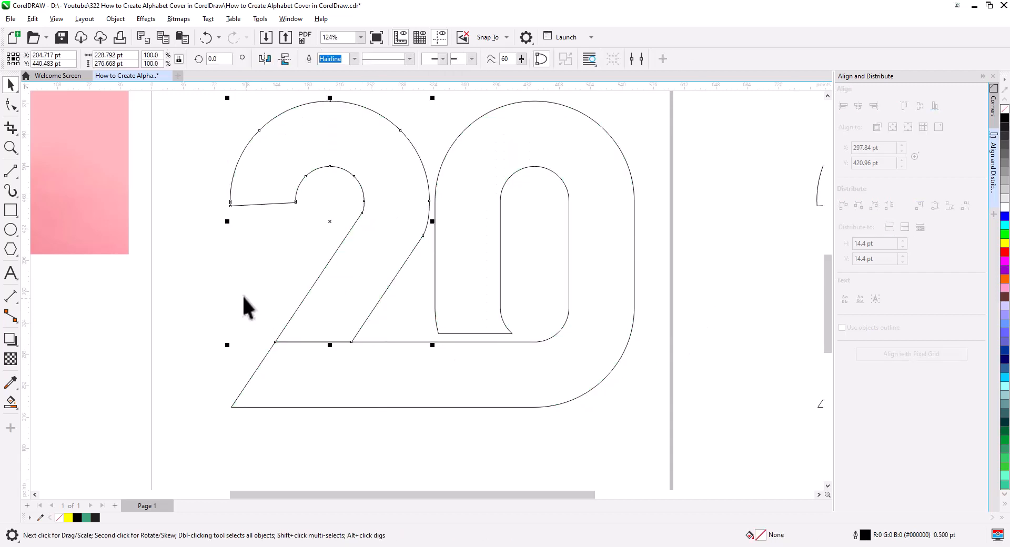
left_click(12, 105)
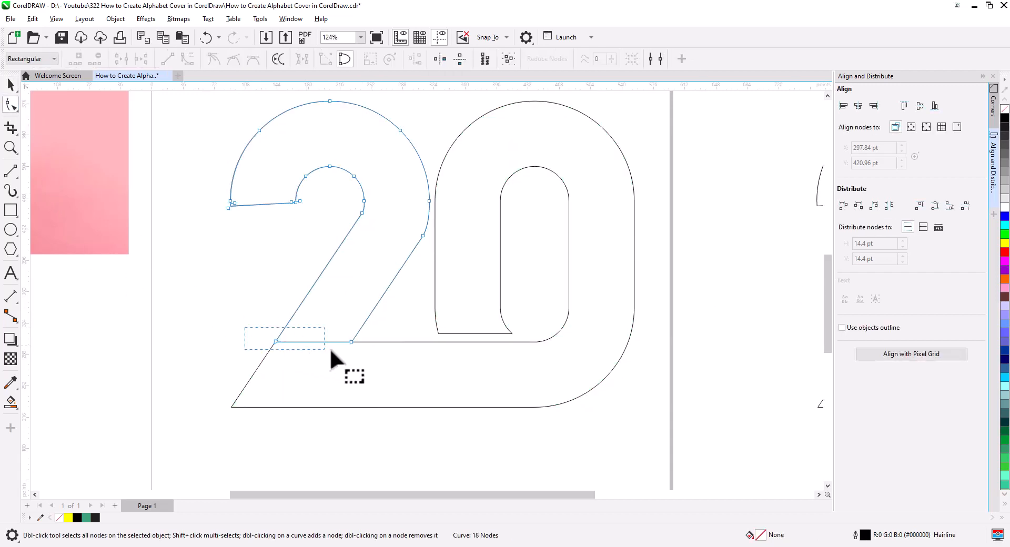
left_click_drag(331, 351, 325, 333)
scroll(241, 216, "up", 4)
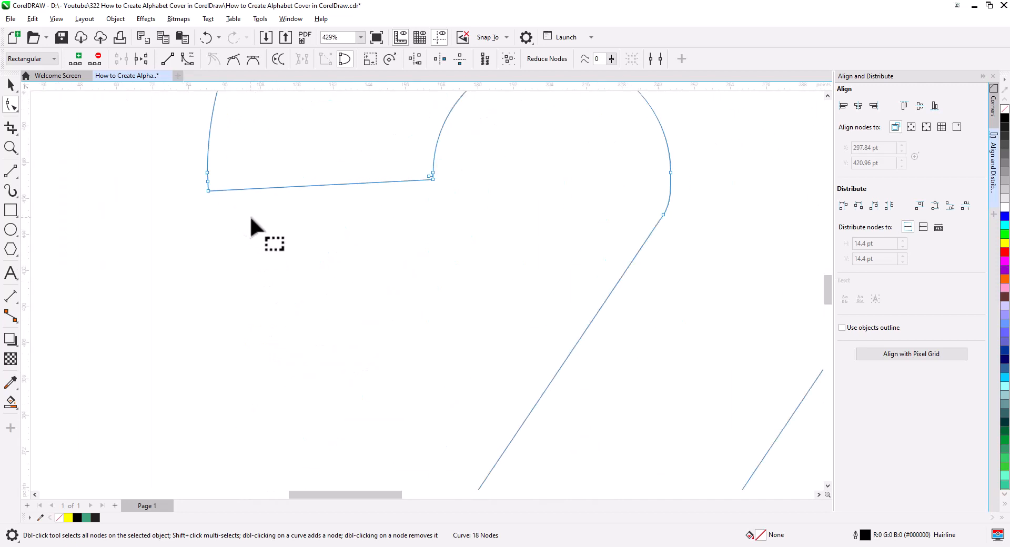
left_click_drag(305, 225, 302, 284)
scroll(289, 274, "up", 3)
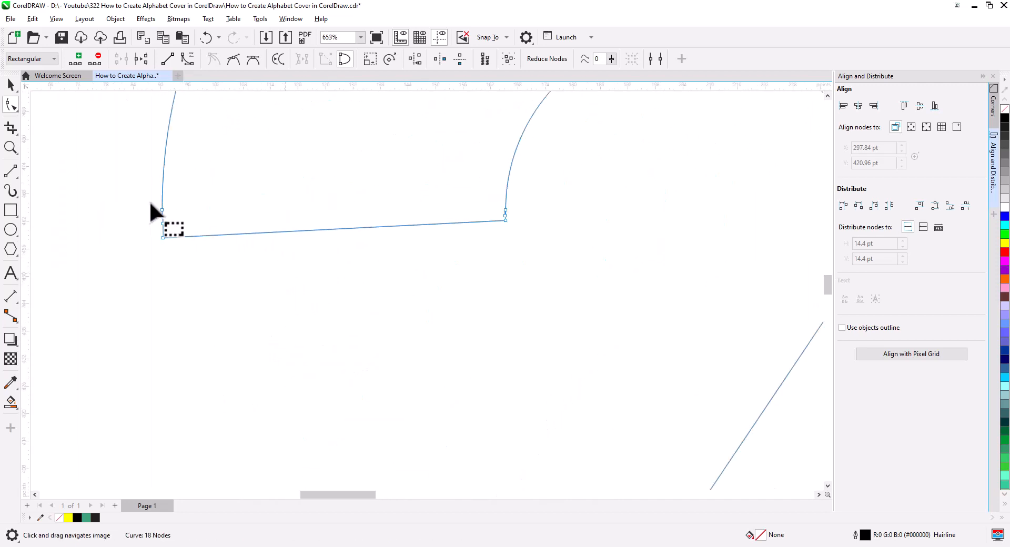
left_click_drag(150, 199, 180, 225)
key("Delete")
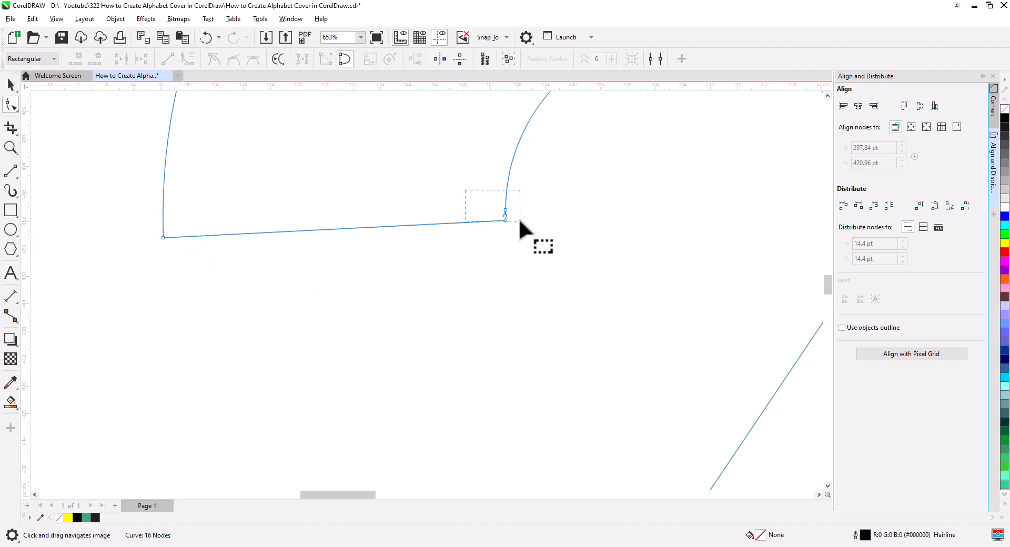
- Break the upper 2 piece's curve at its two terminal corners and at both corners of the stem's foot
scroll(501, 234, "down", 5)
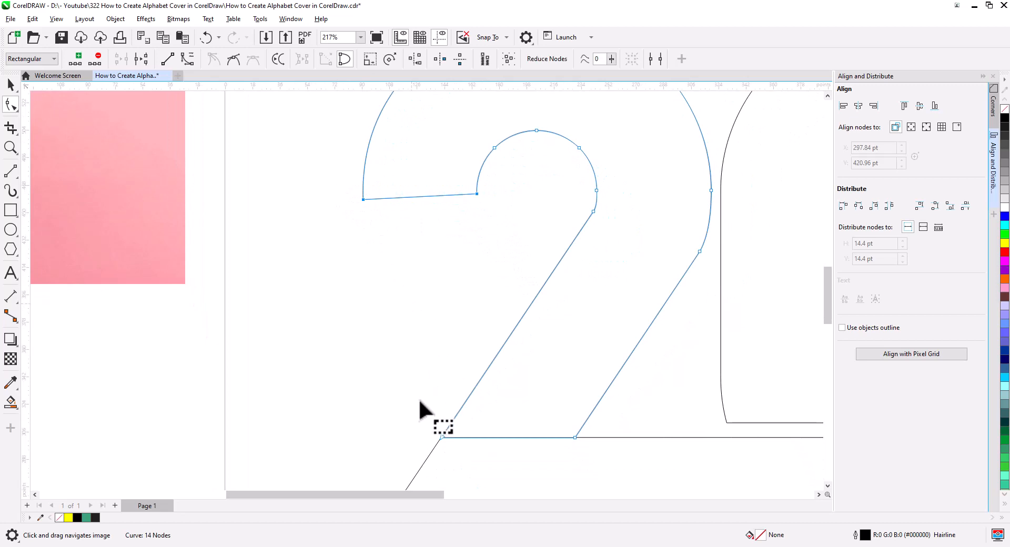
left_click_drag(417, 408, 602, 471)
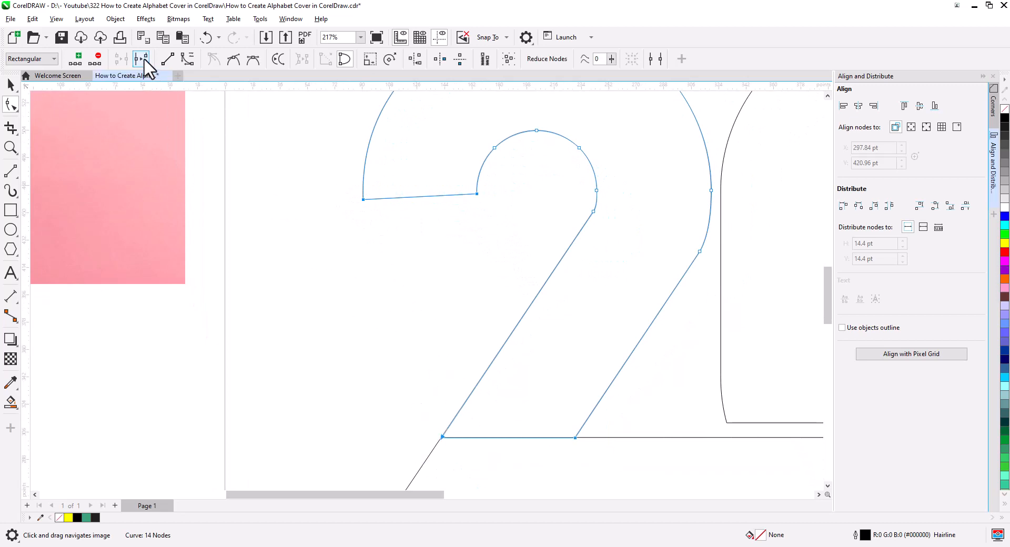
left_click_drag(390, 374, 342, 304)
left_click_drag(528, 399, 388, 356)
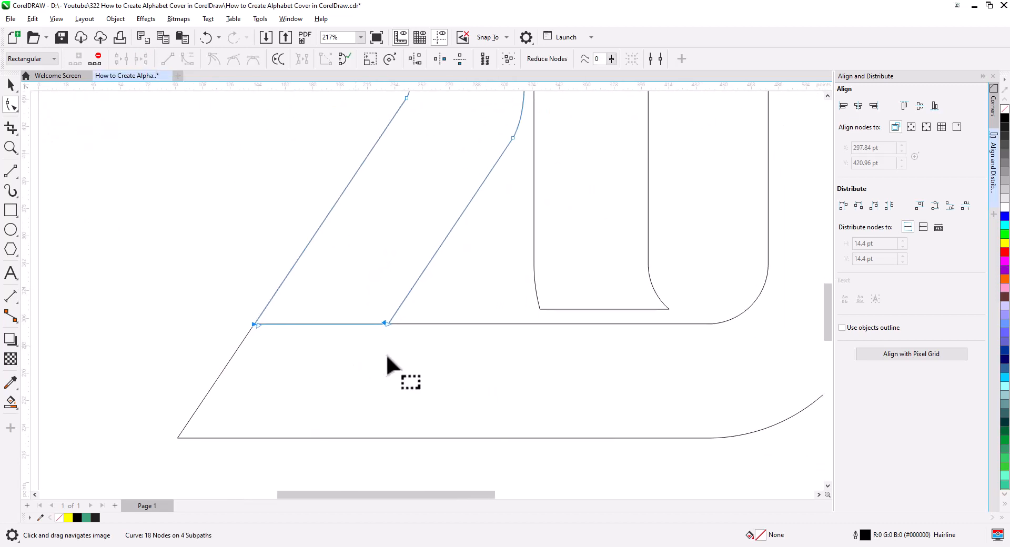
- Break the lower piece's curve at both corners of its slanted base end and at both ends of the 0's cut edge
left_click(381, 396)
left_click_drag(243, 305, 267, 343)
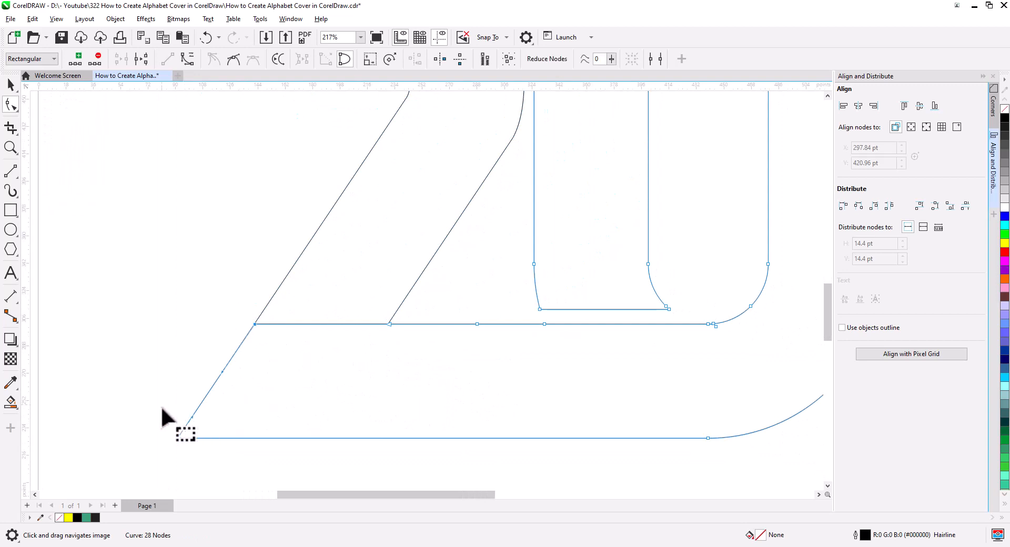
left_click_drag(162, 405, 196, 456)
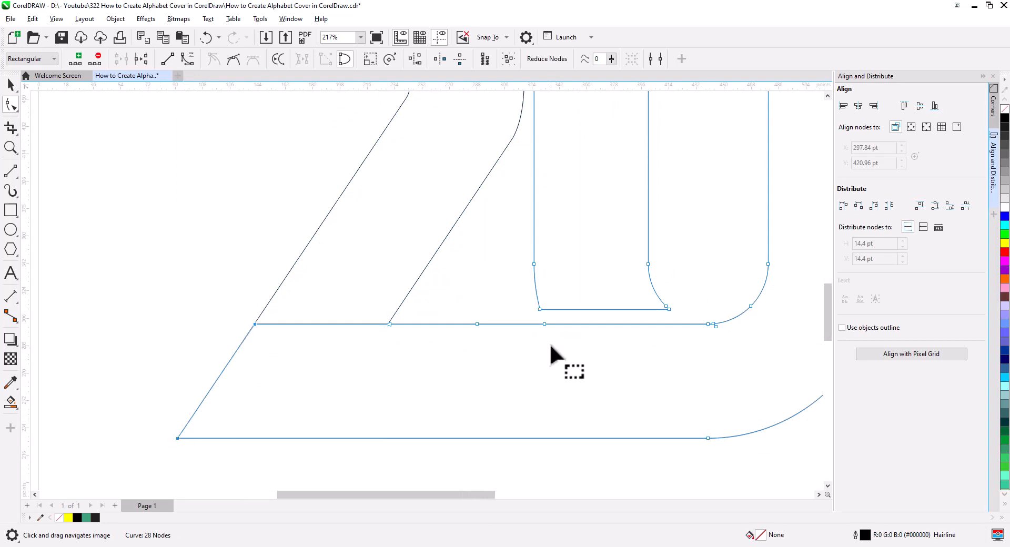
left_click_drag(520, 297, 661, 322)
left_click(241, 164)
key("space")
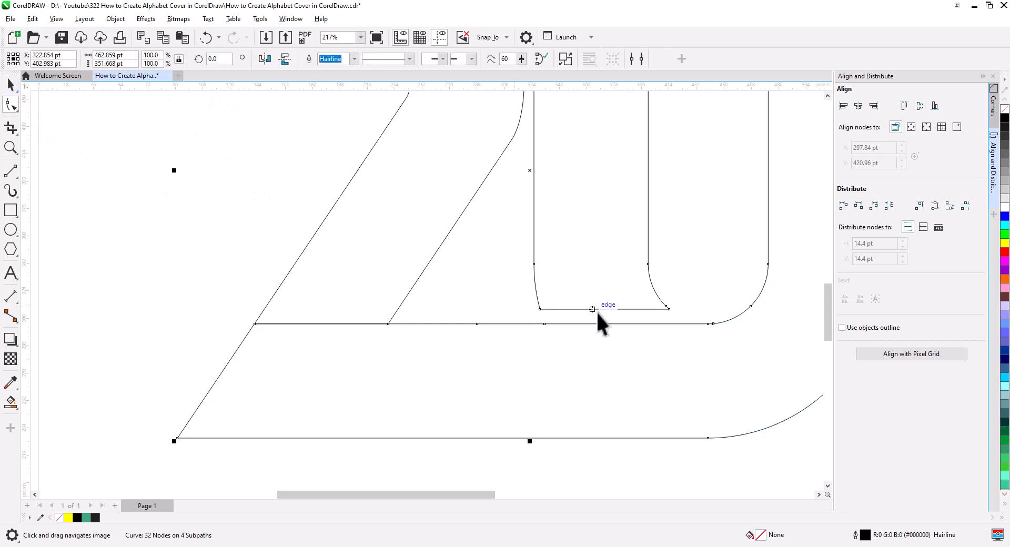
- Break apart both the lower piece and the upper 2 piece into separate curves
right_click(589, 329)
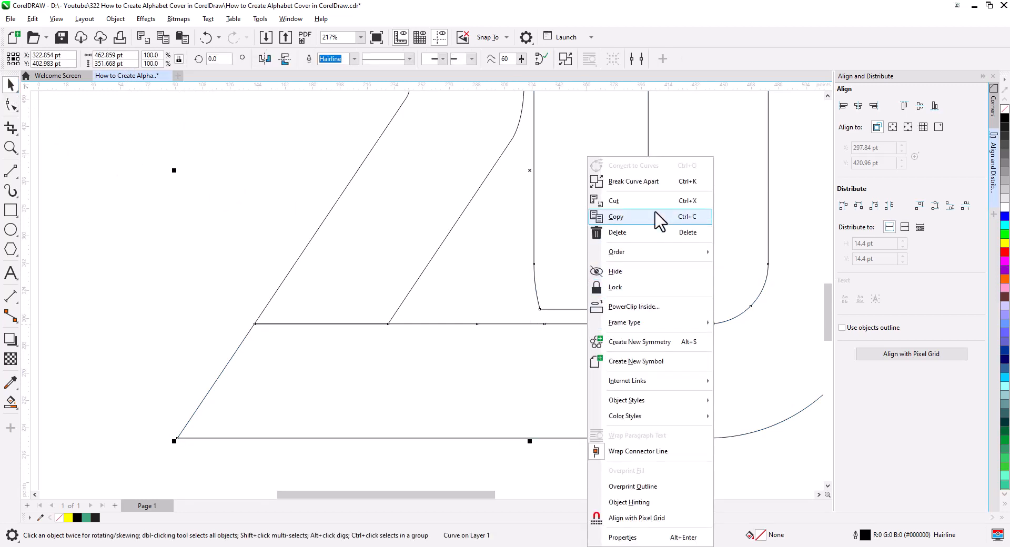
left_click(645, 181)
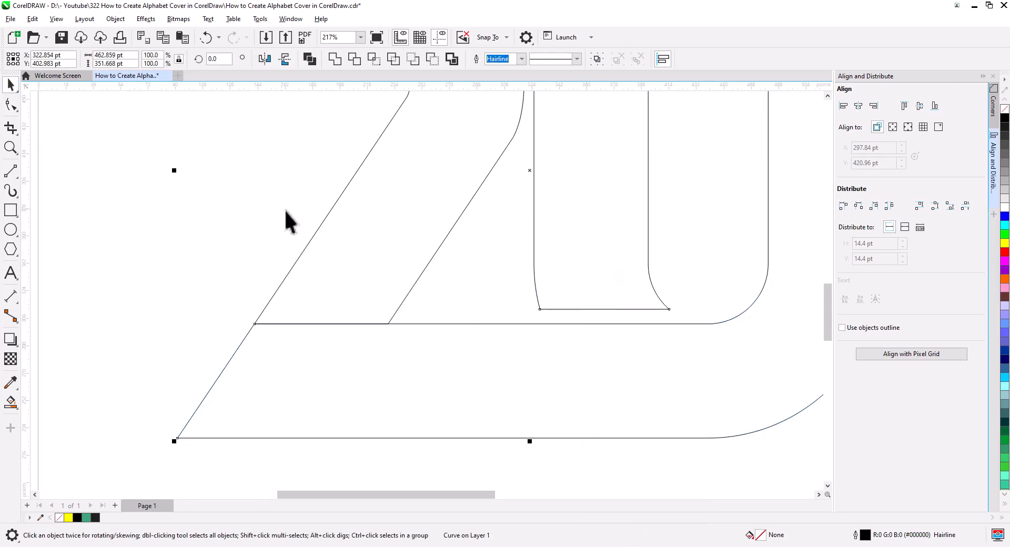
right_click(428, 258)
left_click(487, 182)
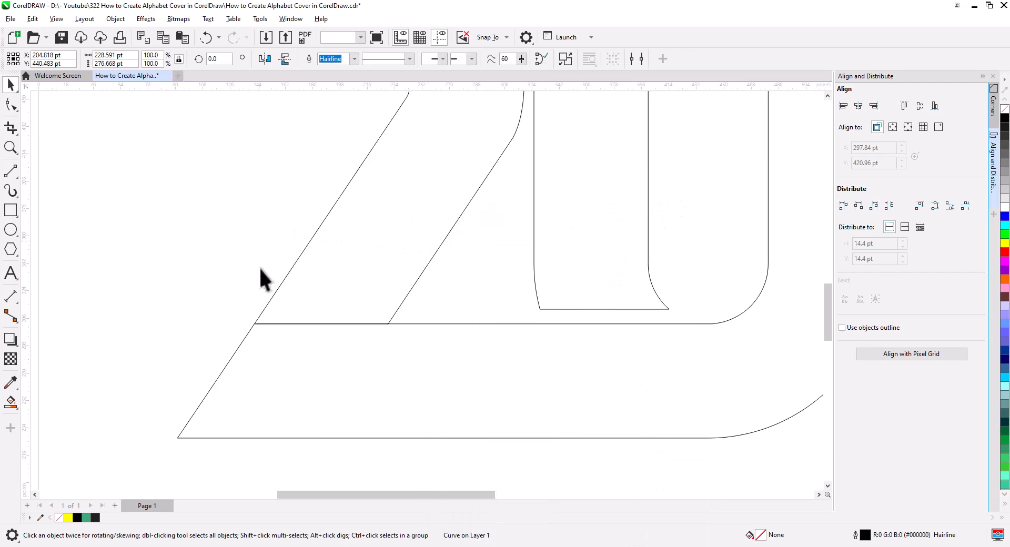
- Delete the duplicate segment at the stem's foot and the short closing edges at the 0's cut end and the 2's terminal
left_click_drag(235, 278, 431, 355)
left_click(452, 366)
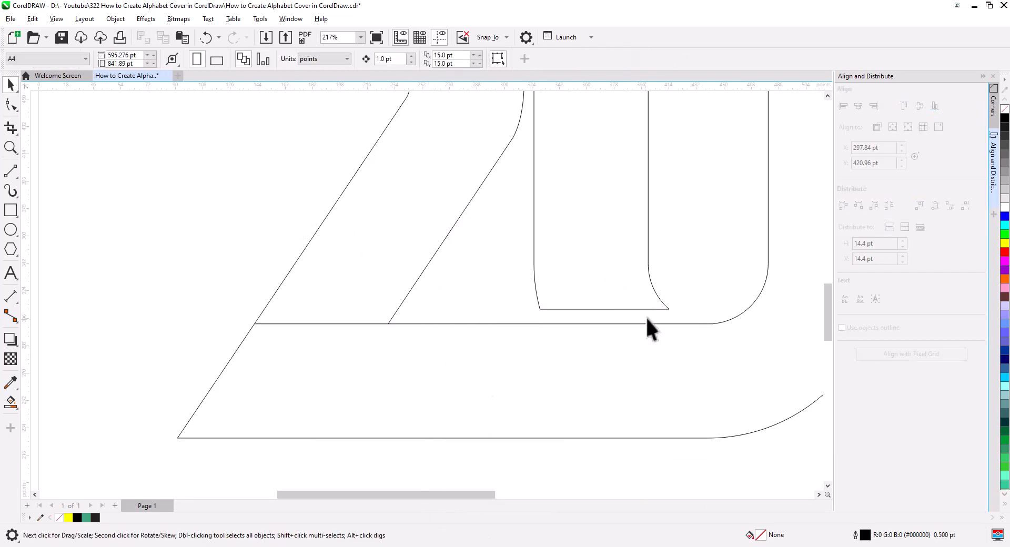
left_click(523, 325)
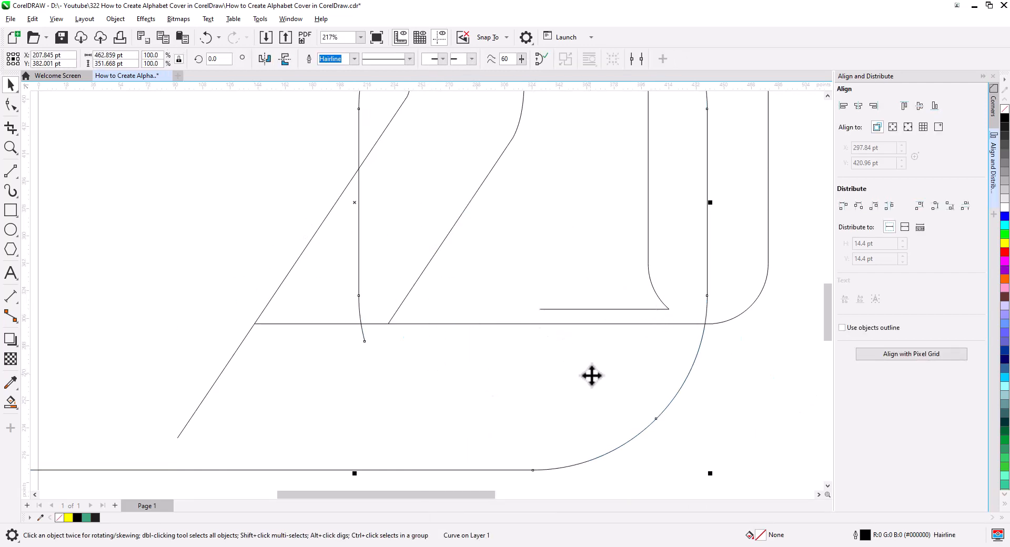
scroll(571, 370, "down", 5)
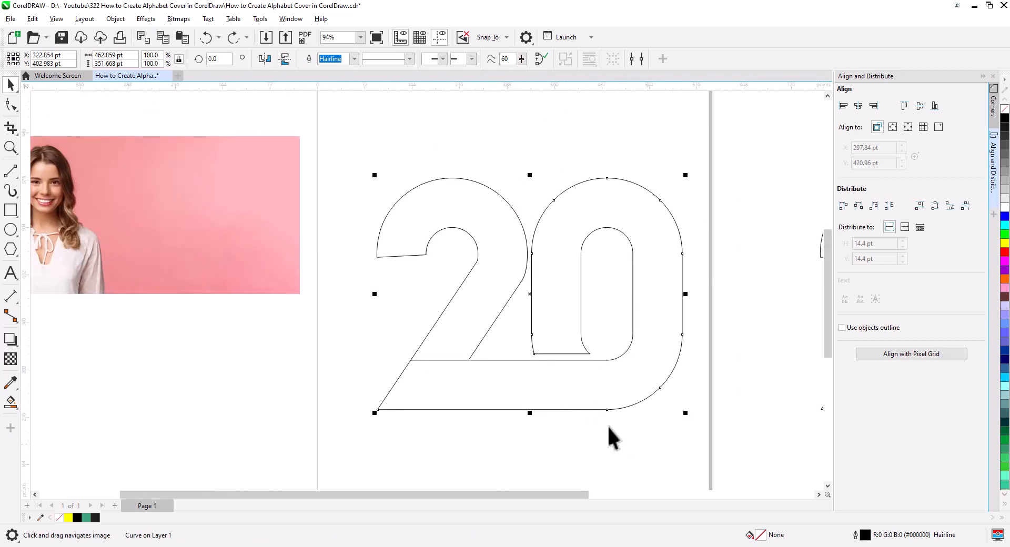
left_click_drag(647, 444, 520, 346)
key("Delete")
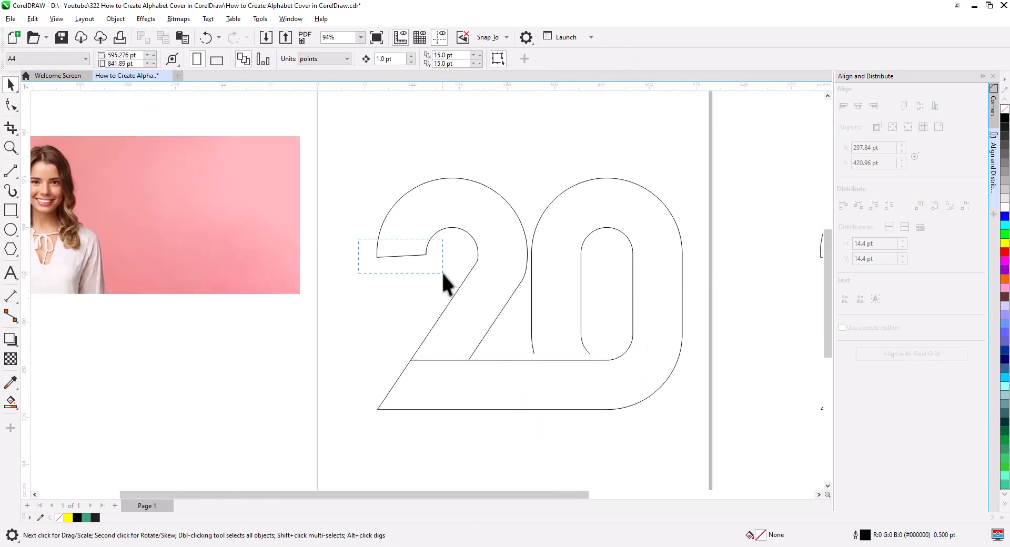
left_click_drag(442, 273, 442, 273)
key("Delete")
- Reverse the subpath direction of the 2's outer curve after checking the start node of its inner curve
left_click(439, 318)
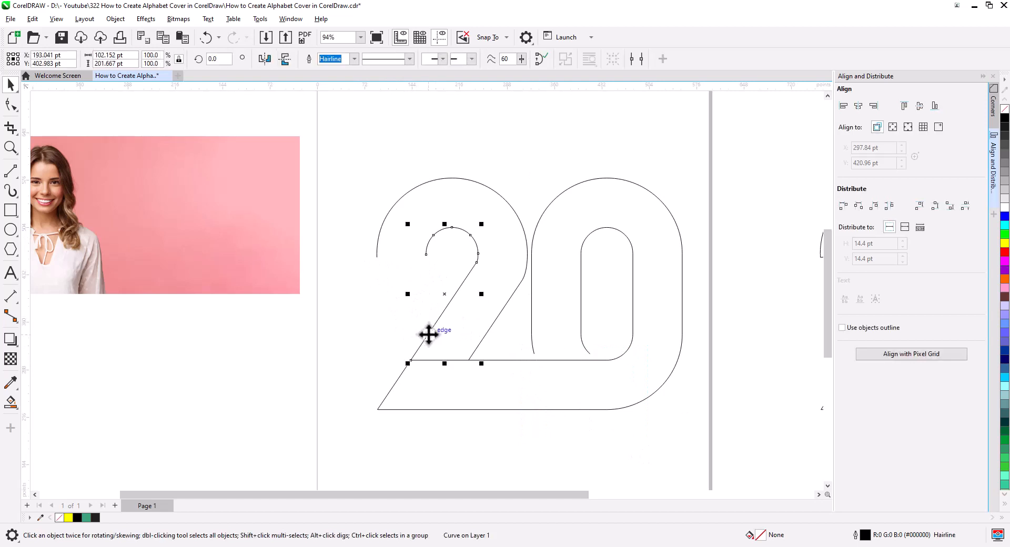
scroll(440, 331, "up", 3)
scroll(461, 342, "up", 2)
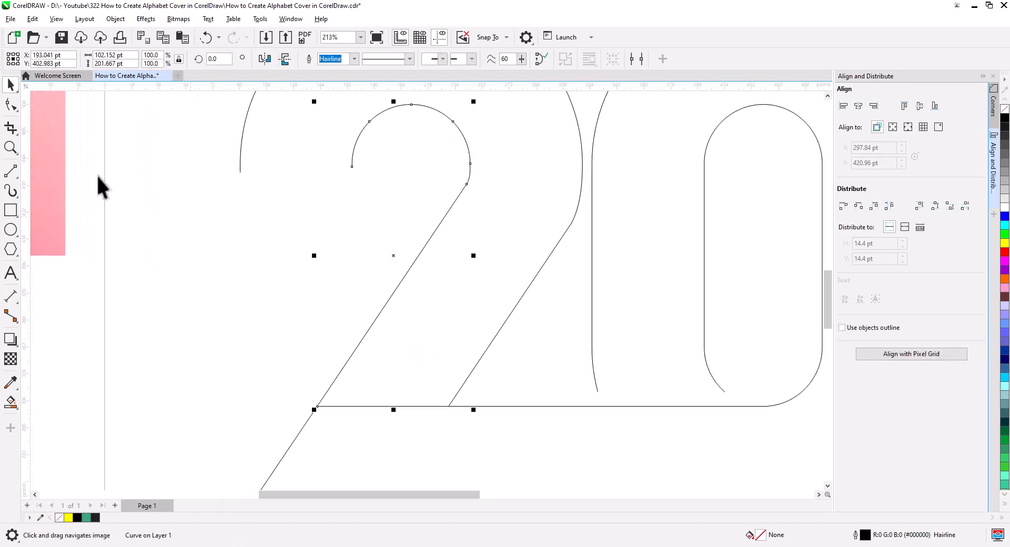
left_click(12, 104)
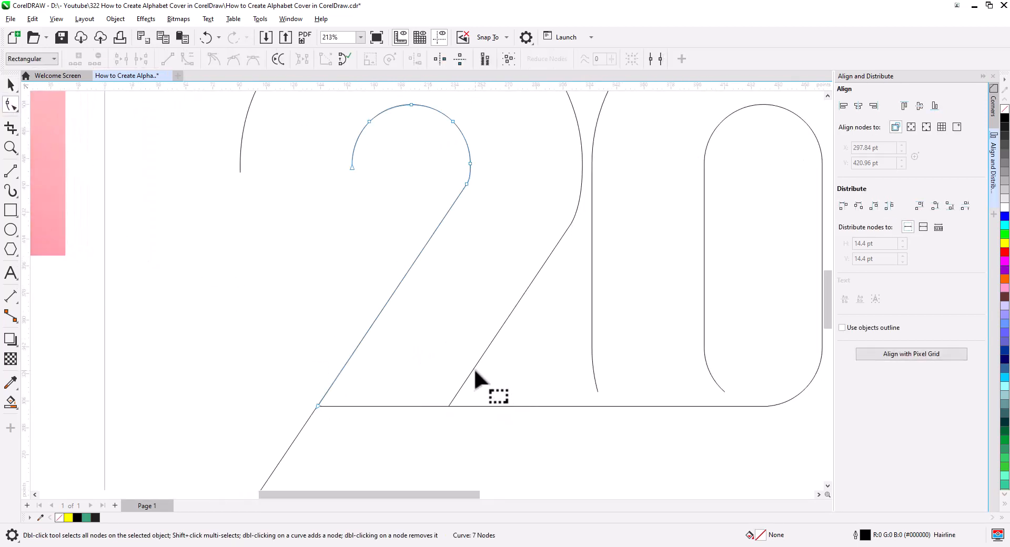
left_click(466, 380)
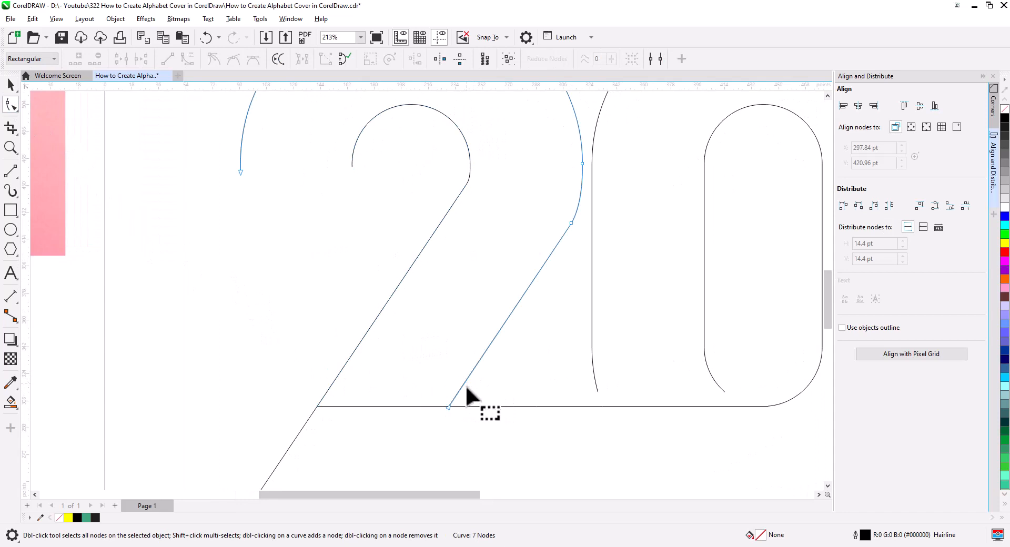
right_click(448, 407)
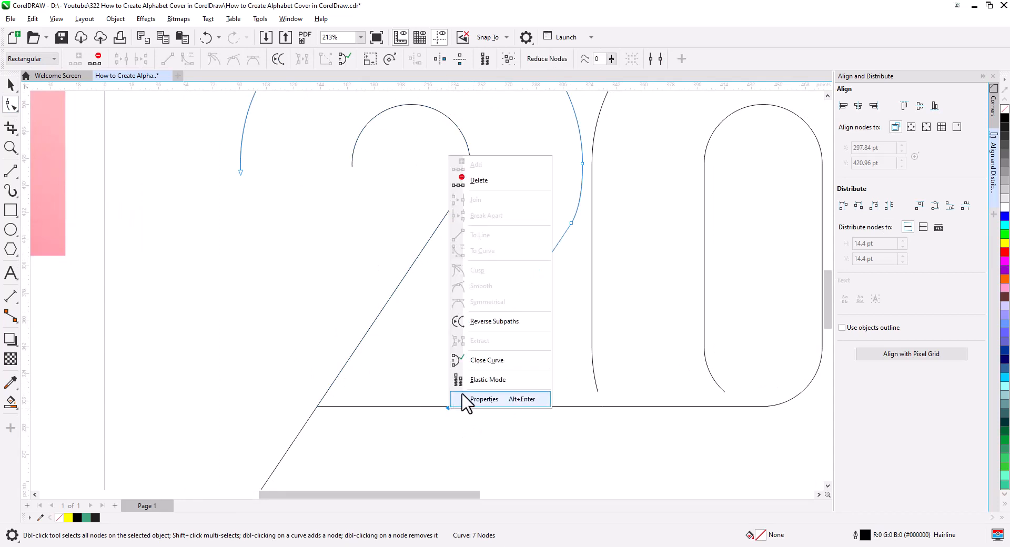
left_click(495, 322)
- Compare the directions of the 0's two curves and reverse the subpath of its inner curve
left_click(595, 390)
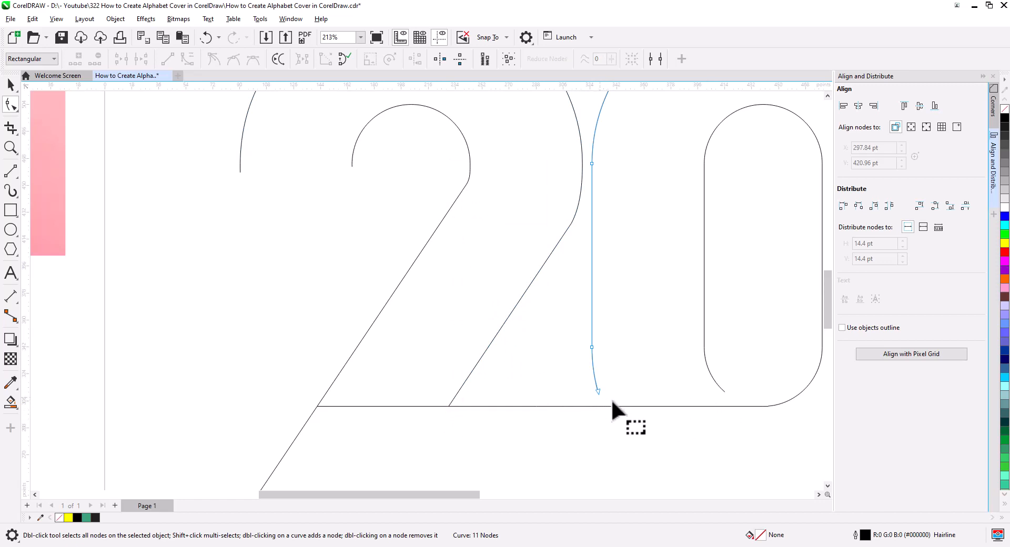
left_click(724, 391)
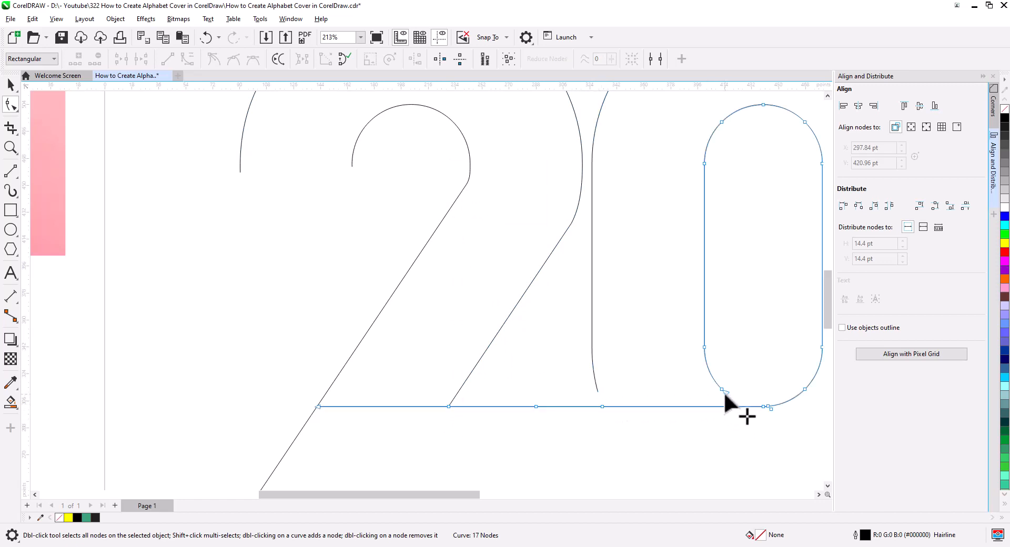
right_click(726, 391)
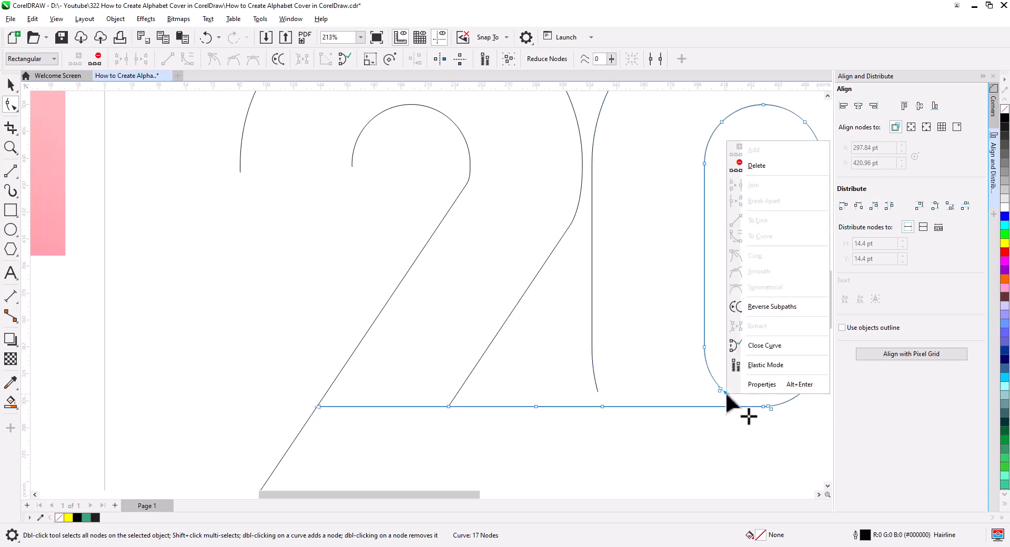
left_click(779, 308)
left_click(9, 88)
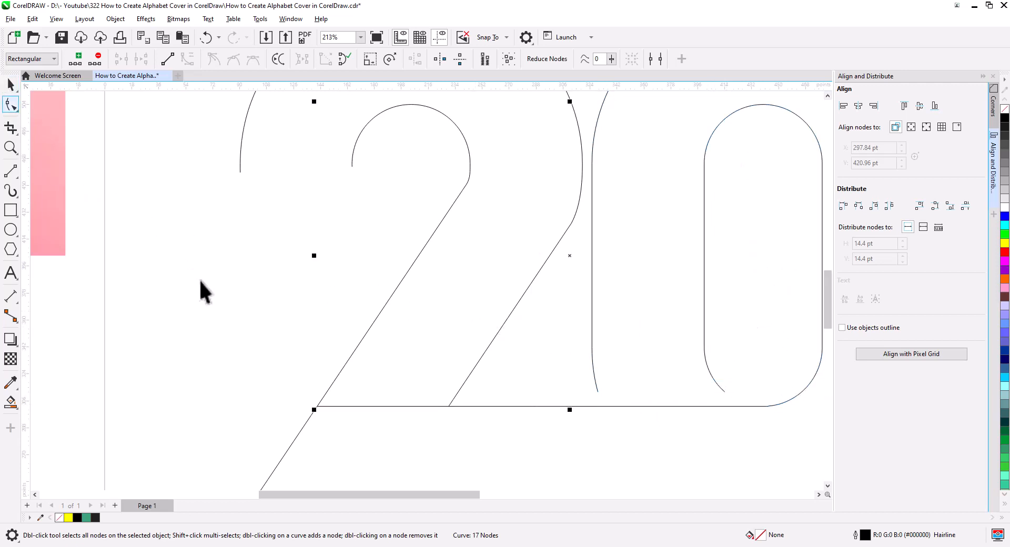
scroll(284, 347, "down", 4)
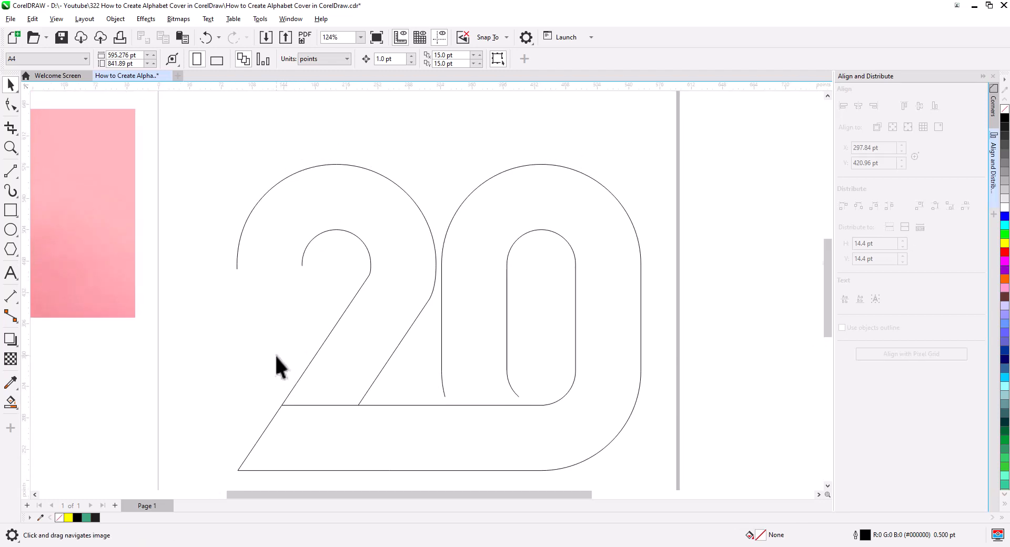
- Blend the 2's inner and outer curves into parallel lines using 3 blend steps
left_click(11, 406)
left_click(11, 339)
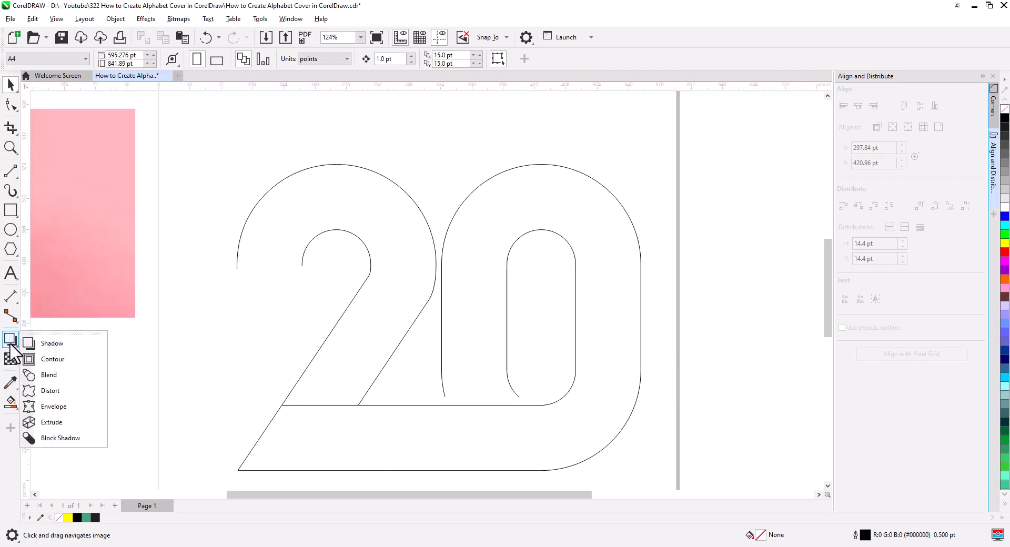
left_click(74, 374)
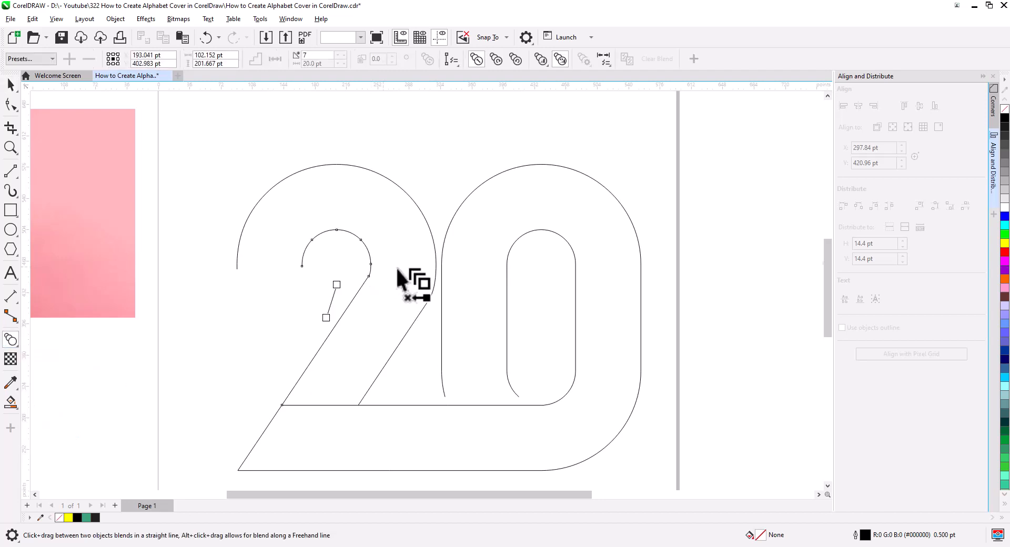
left_click_drag(398, 270, 428, 266)
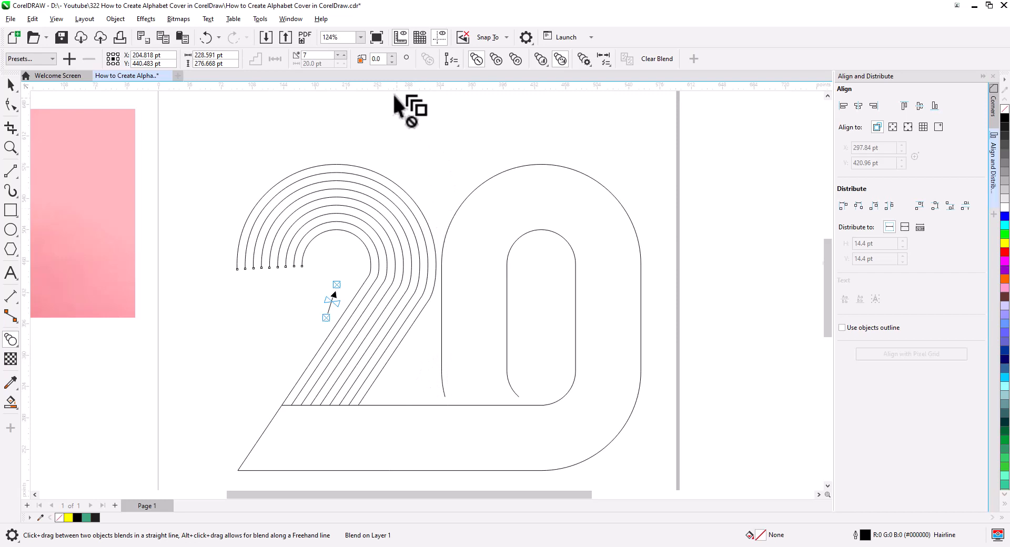
left_click(336, 57)
left_click(336, 57)
left_click(336, 57)
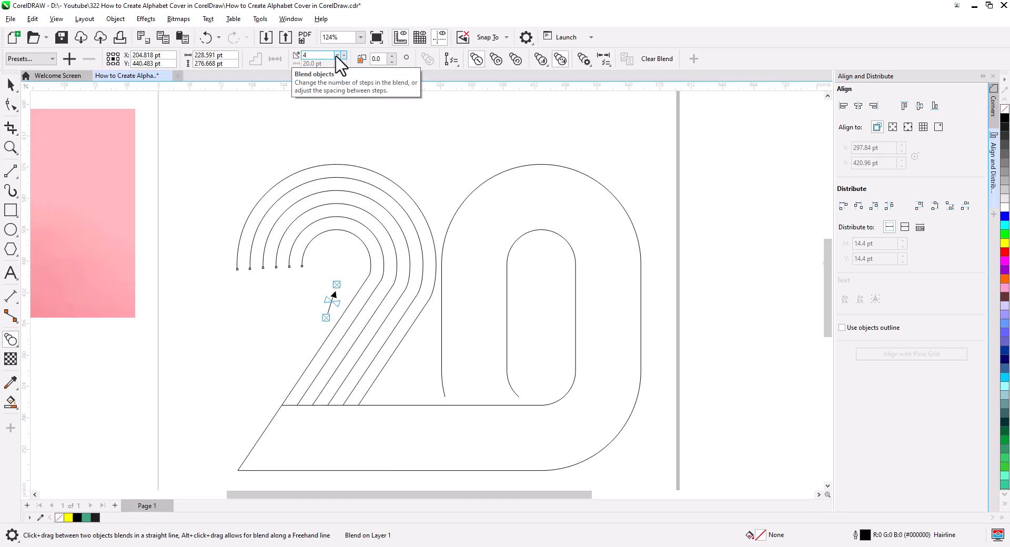
left_click(336, 57)
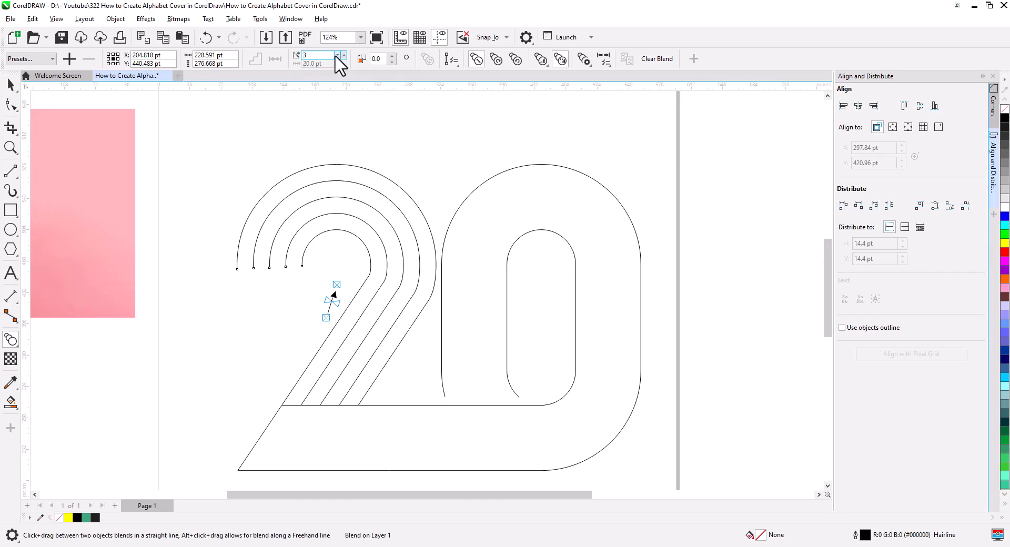
- Break apart the blend of the 2 and clear the selection
left_click(11, 87)
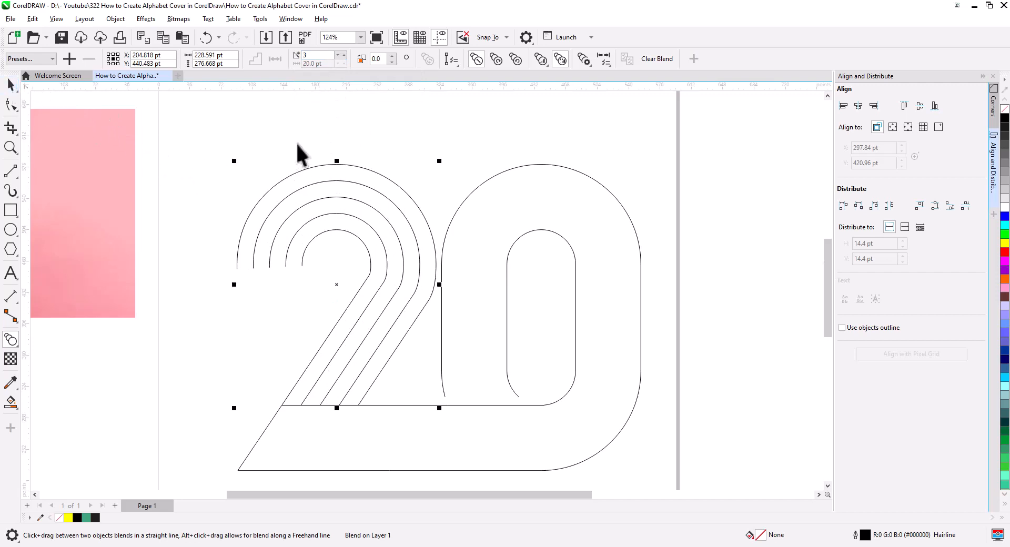
left_click(327, 244)
right_click(396, 315)
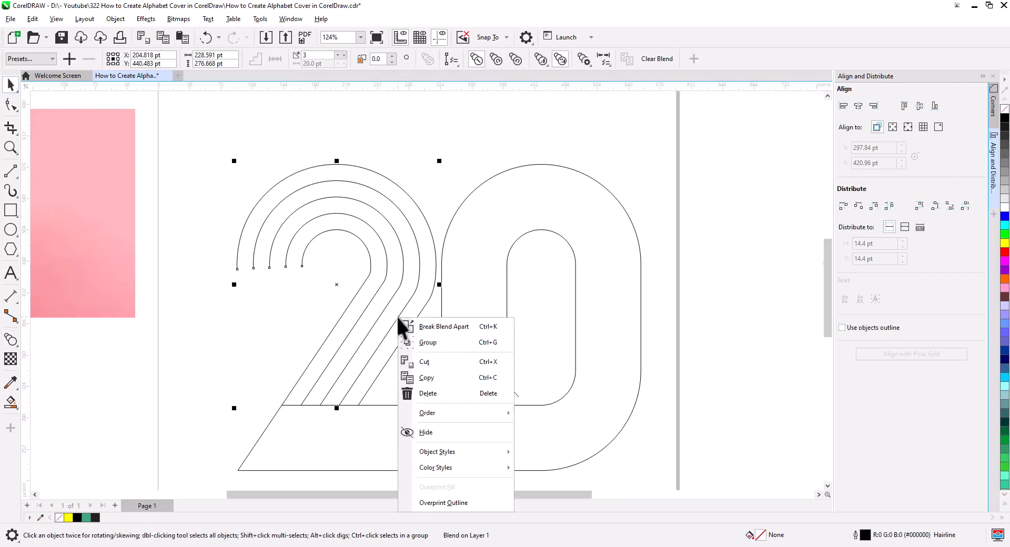
left_click(421, 327)
left_click(132, 388)
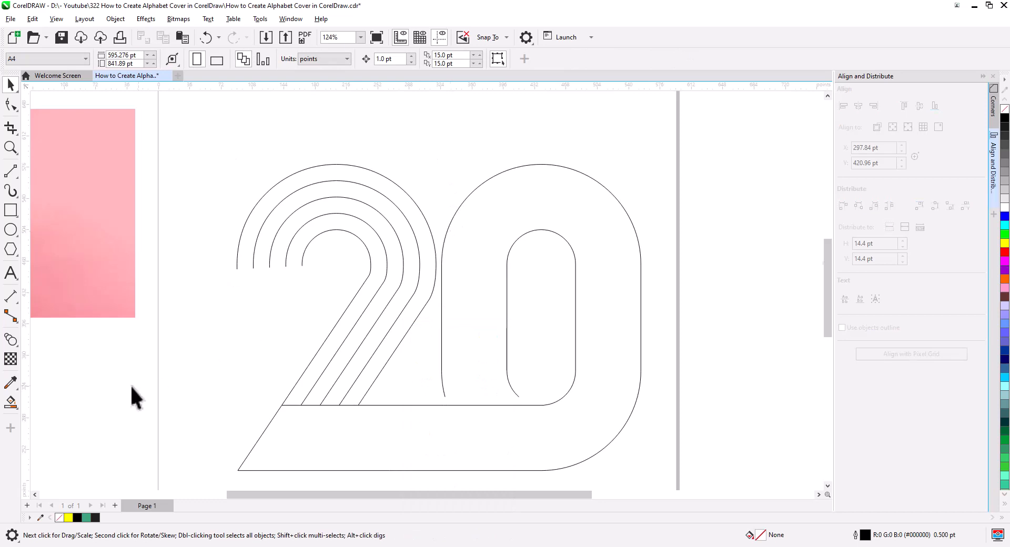
- Try to blend the 0's outer curve with its inner curve
left_click(10, 340)
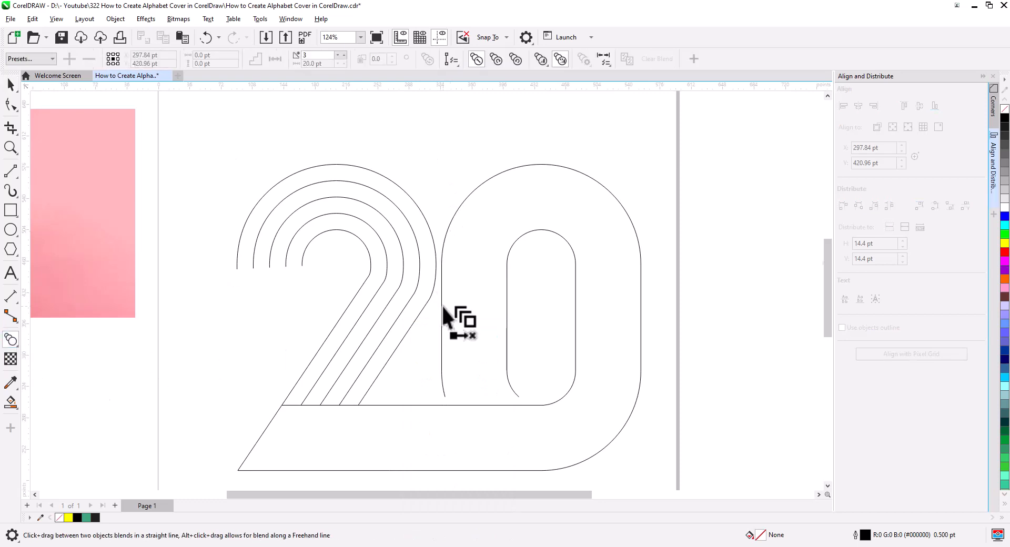
left_click_drag(440, 318, 506, 317)
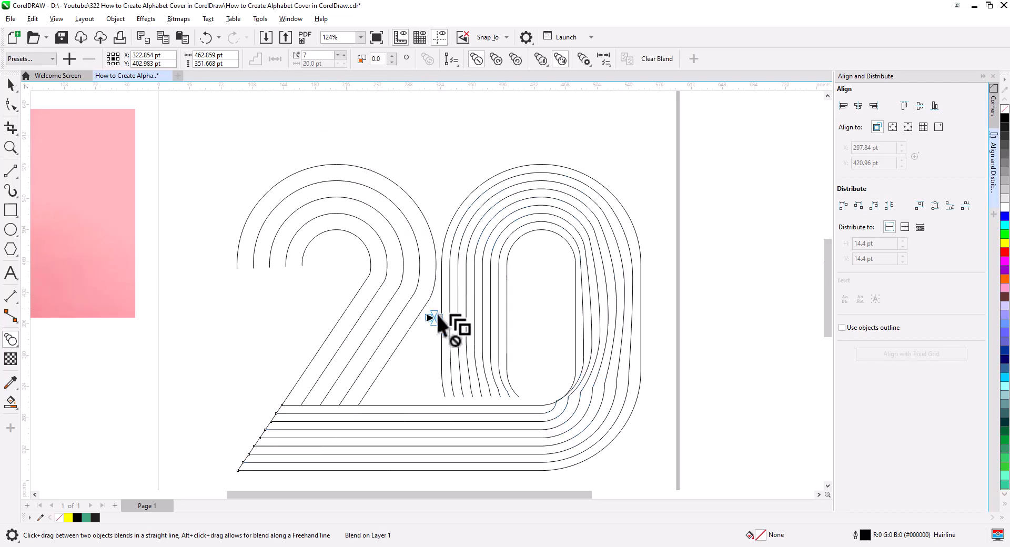
key("ctrl+z")
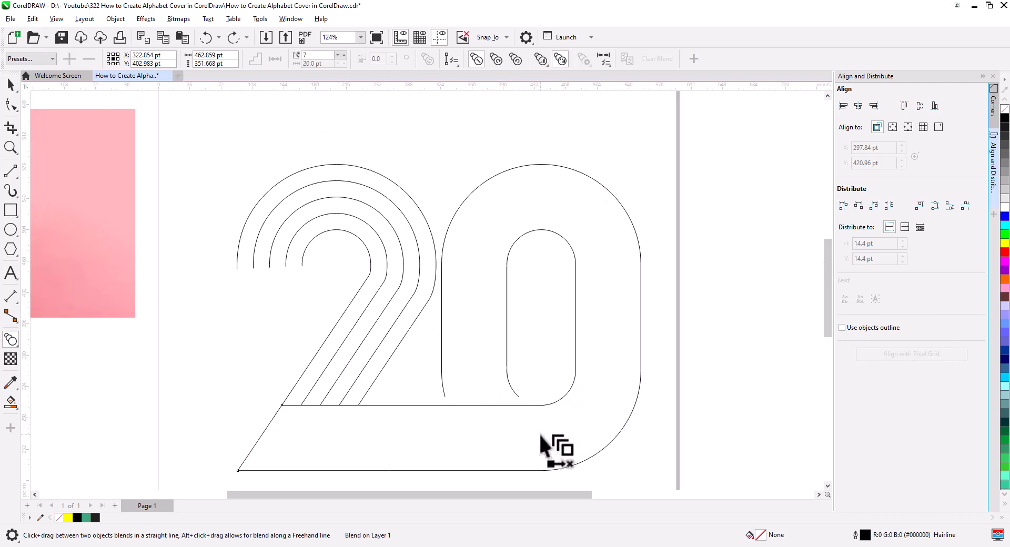
- Delete the cluster of surplus nodes where the base line meets the bottom bend of the 0's inner curve
left_click(10, 104)
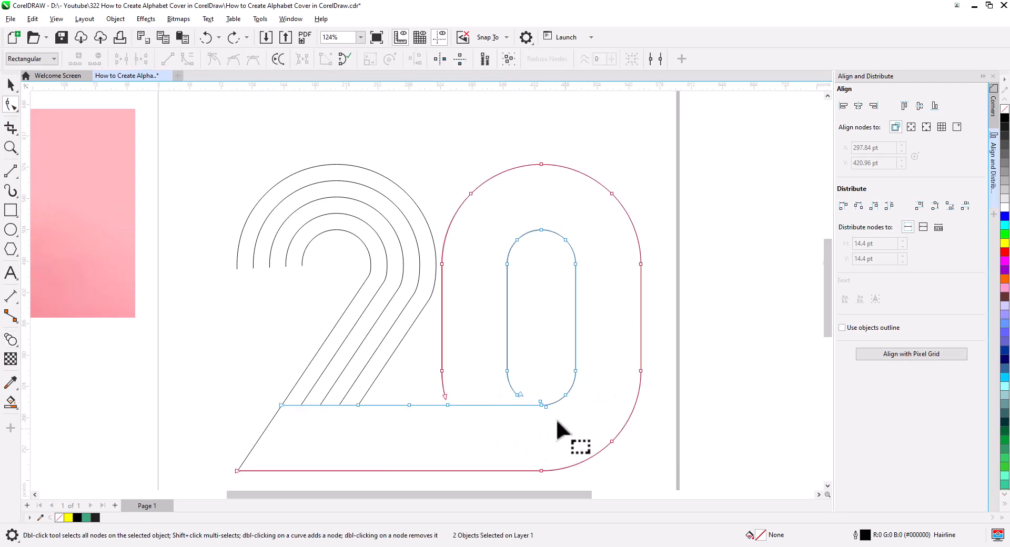
scroll(551, 416, "up", 5)
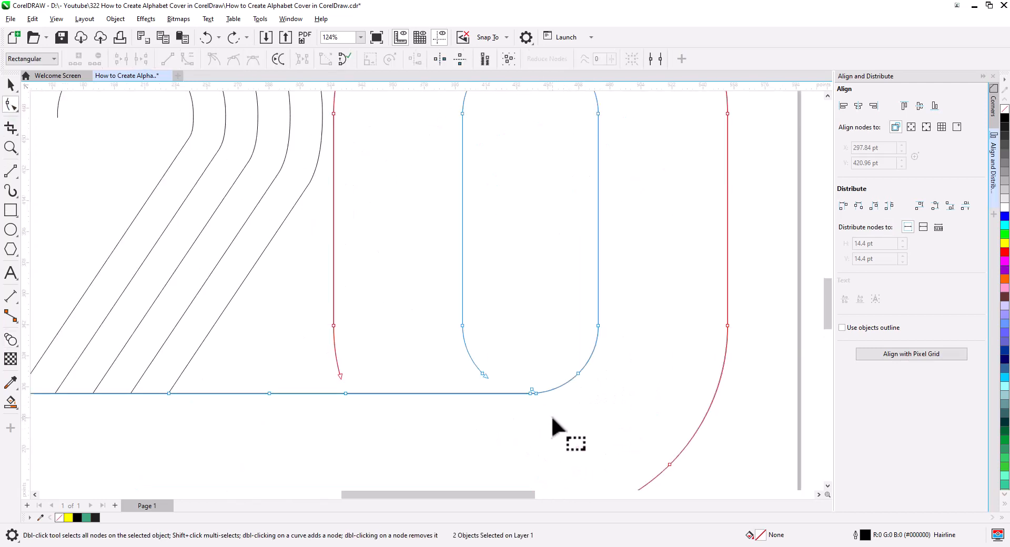
left_click(502, 380)
left_click_drag(529, 382, 545, 410)
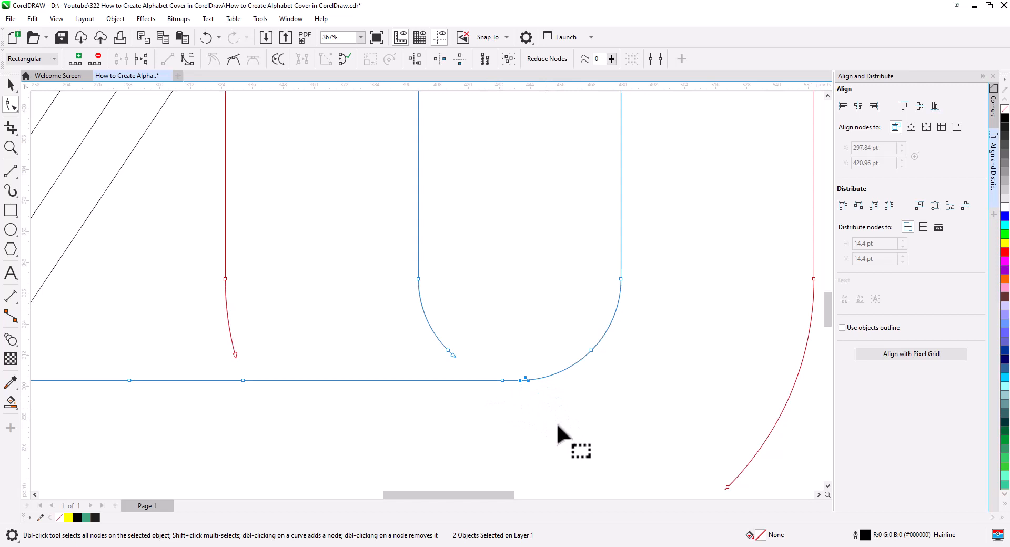
key("Delete")
scroll(579, 392, "down", 5)
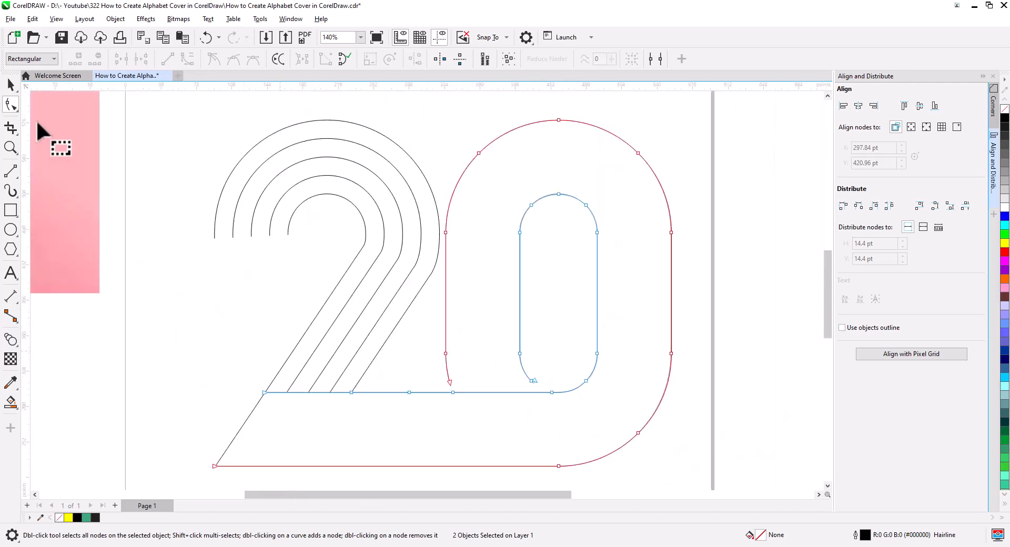
- Try the blend between the 0's outer and inner curves again with the cleaned-up bottom bend
left_click(11, 84)
left_click(11, 340)
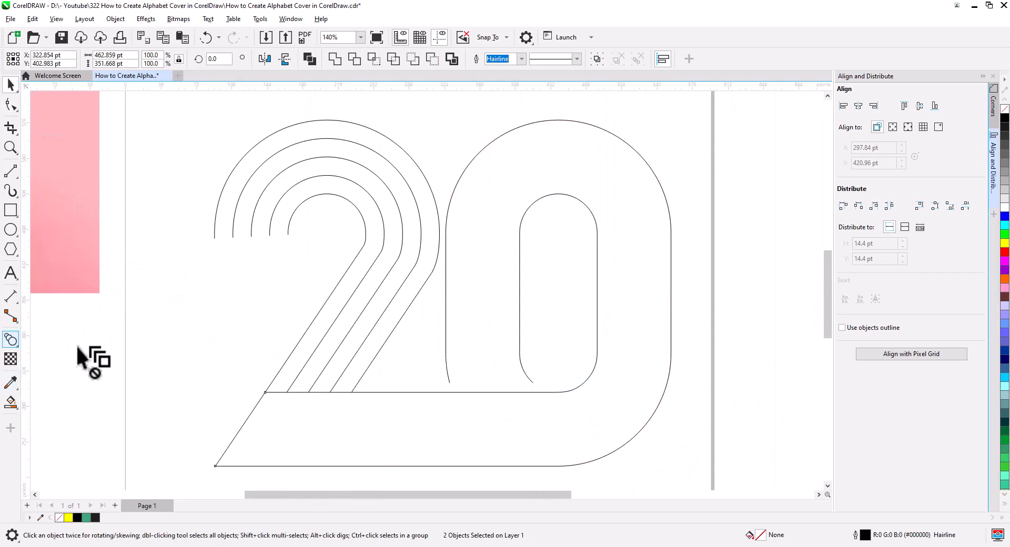
left_click_drag(446, 309, 520, 291)
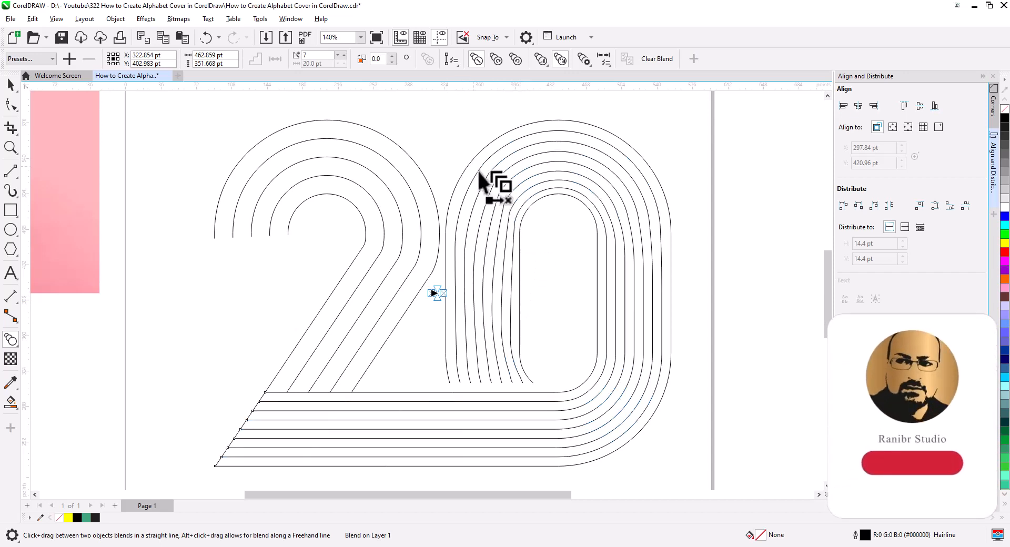
key("ctrl+z")
- Delete the nodes along the top arc of the 0's inner curve and the surplus node beside its open end
left_click(18, 107)
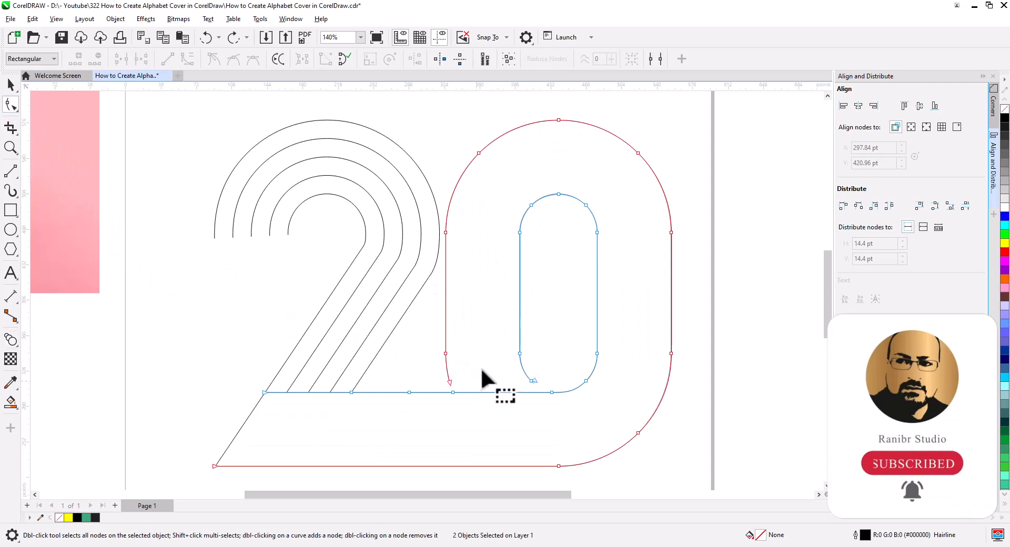
scroll(483, 260, "up", 1)
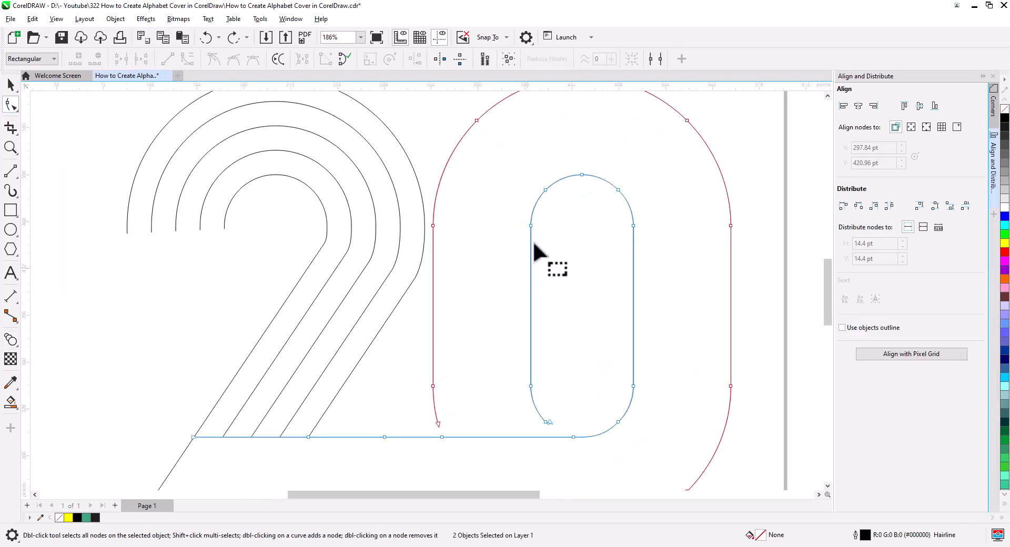
left_click_drag(536, 159, 639, 210)
key("Delete")
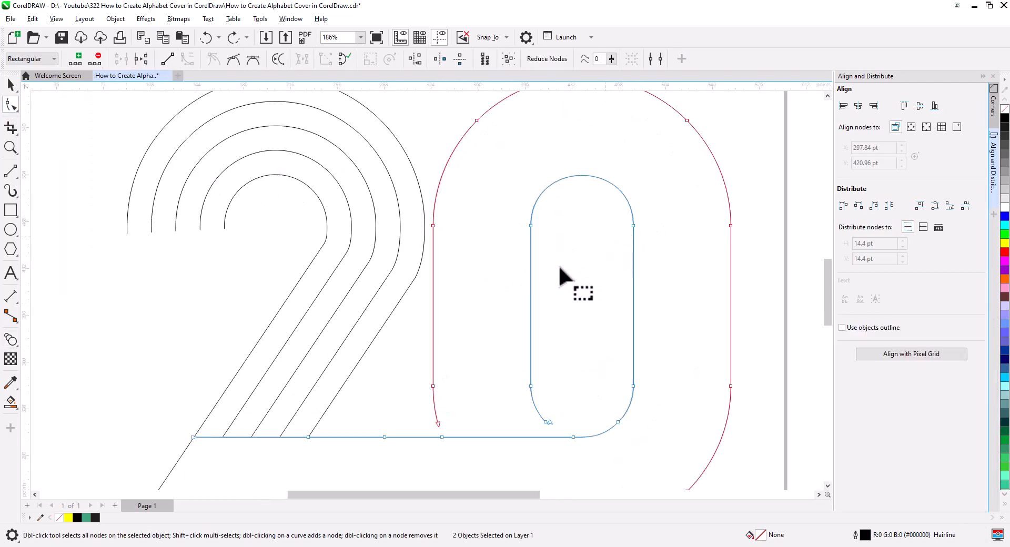
scroll(547, 416, "up", 2)
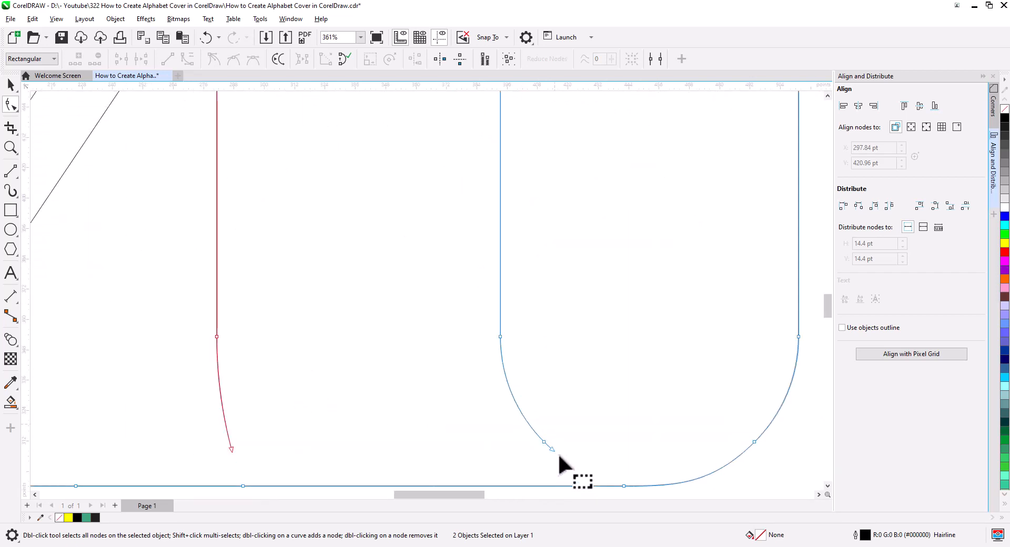
left_click_drag(549, 434, 532, 451)
key("Delete")
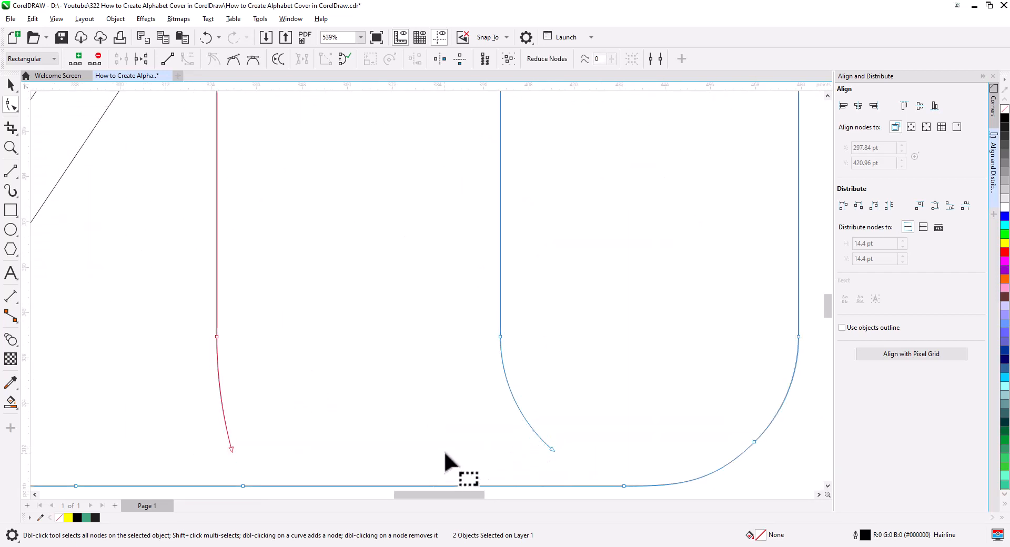
- Delete the nodes along the top arc of the 0's outer curve, keeping those where the straight sides begin
scroll(337, 391, "down", 2)
left_click_drag(336, 300, 338, 452)
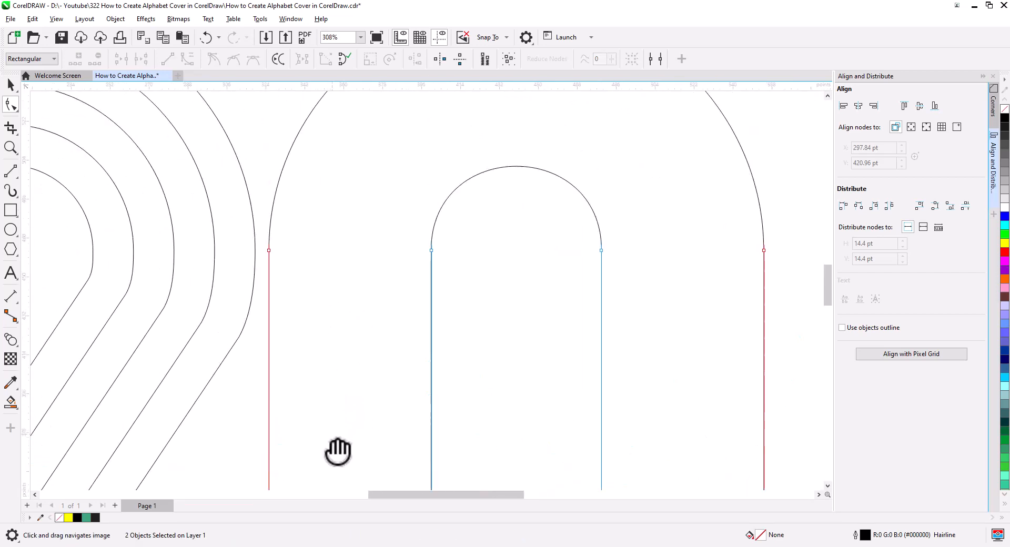
left_click_drag(287, 125, 735, 308)
key("Delete")
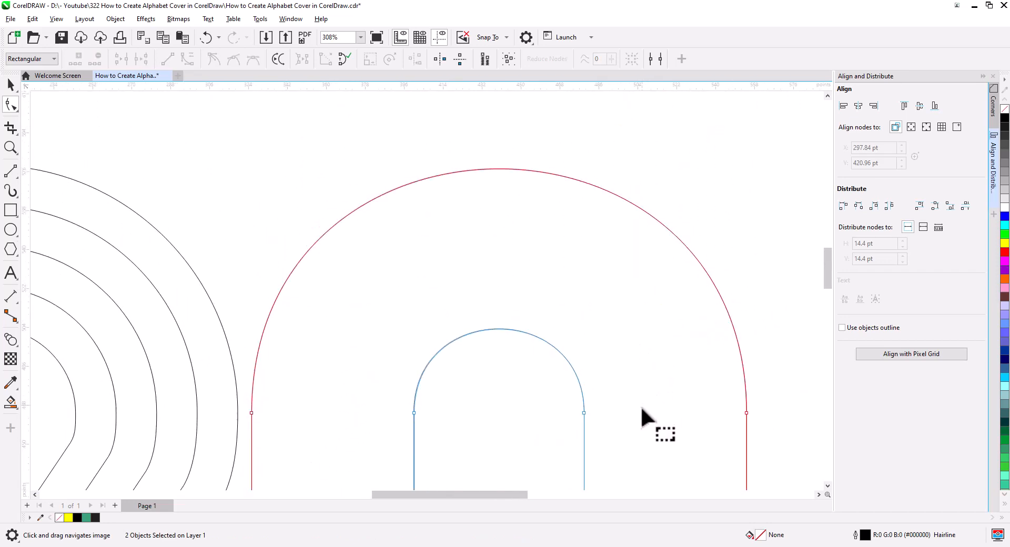
left_click_drag(647, 424, 588, 249)
left_click_drag(619, 383, 606, 230)
left_click_drag(616, 357, 618, 234)
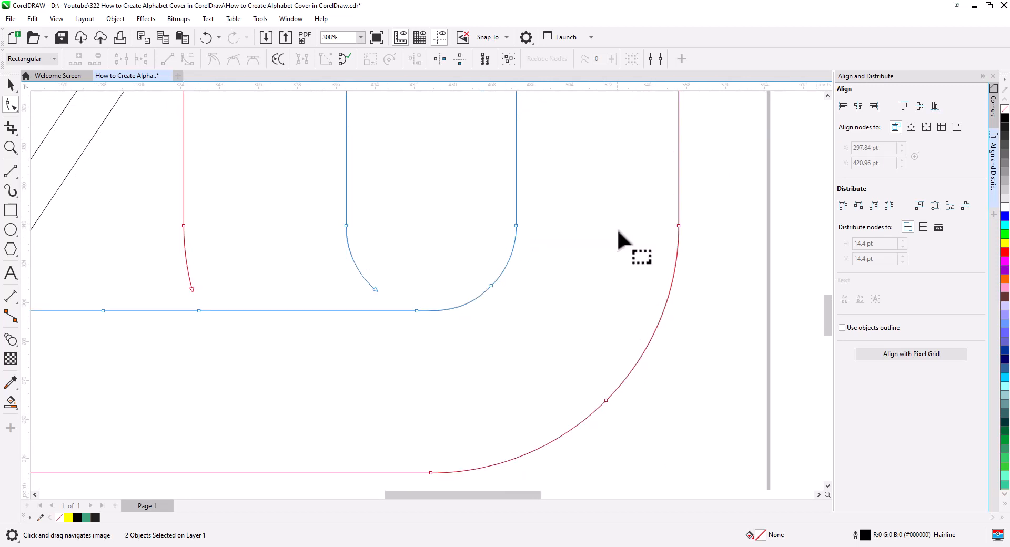
- Try the blend between the 0's outer and inner curves again with both top arcs reduced to fewer nodes
scroll(587, 319, "down", 5)
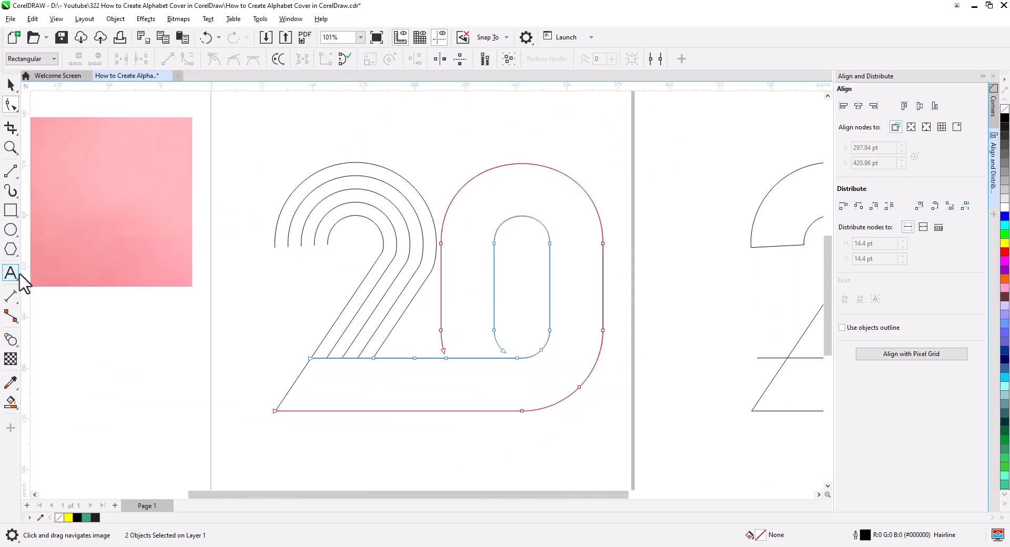
left_click(10, 339)
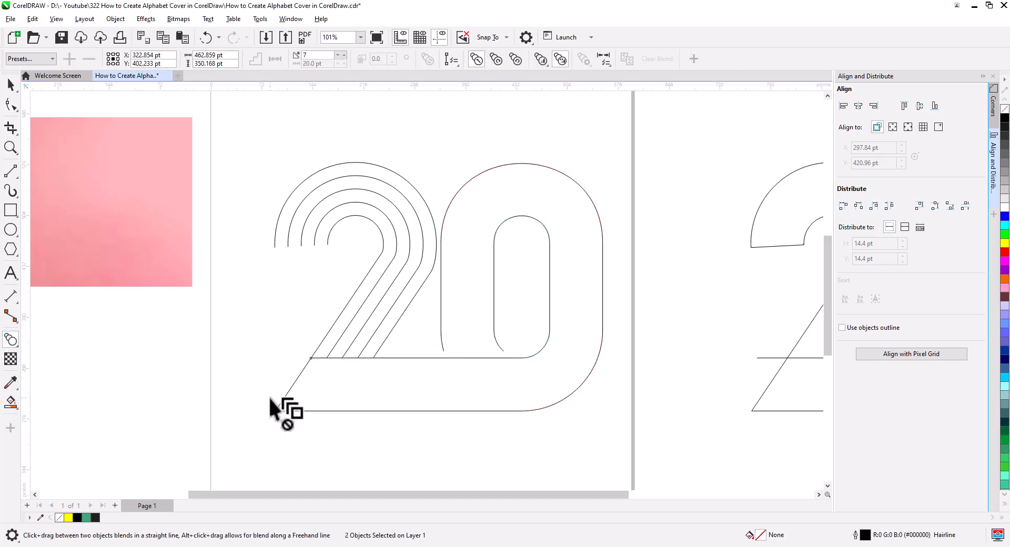
mouse_move(440, 305)
left_mouse_down()
mouse_move(501, 305)
mouse_move(506, 284)
mouse_move(494, 282)
left_mouse_up()
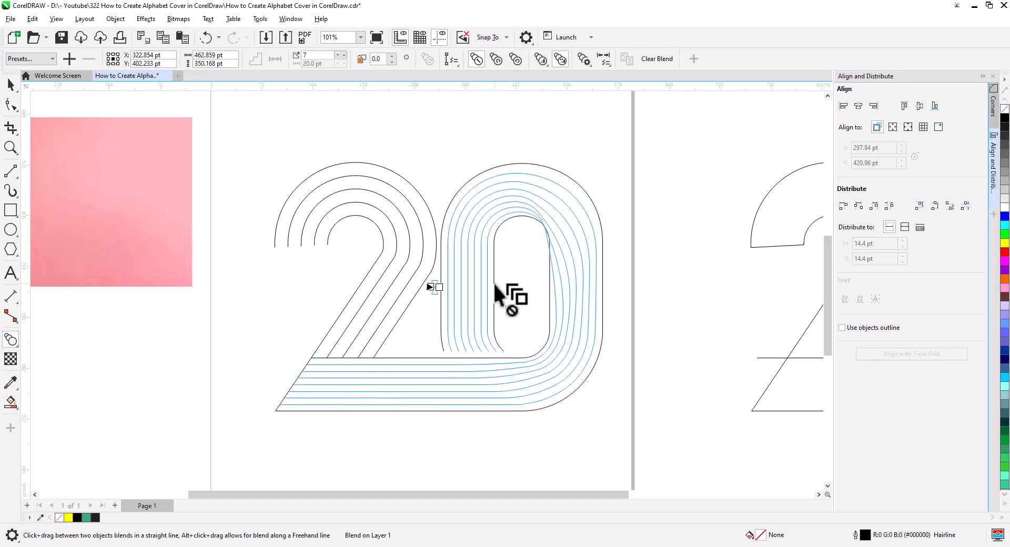
- Undo the blend and the outer arc's node deletion, and add matching nodes along the top arc of the 0's inner curve
key("ctrl+z")
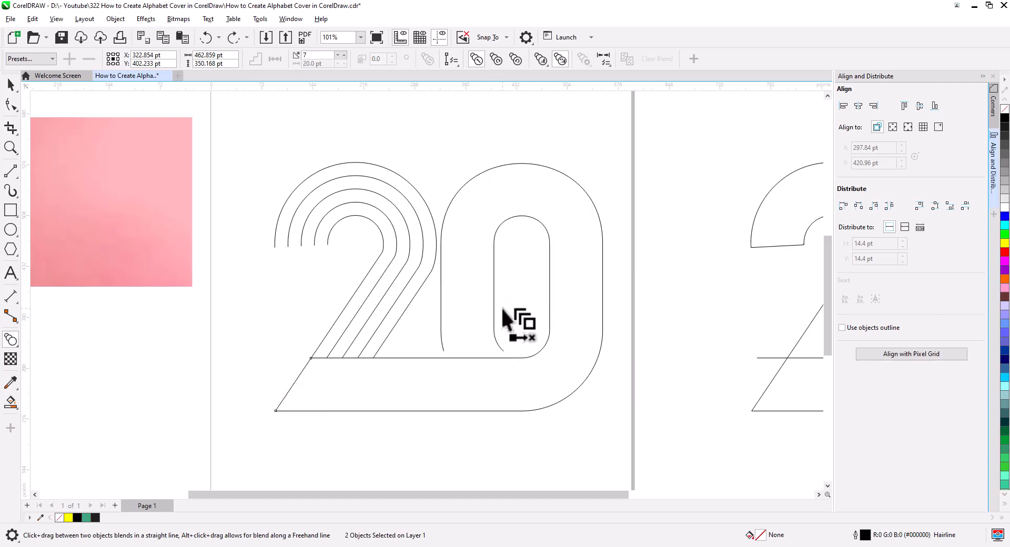
left_click(11, 84)
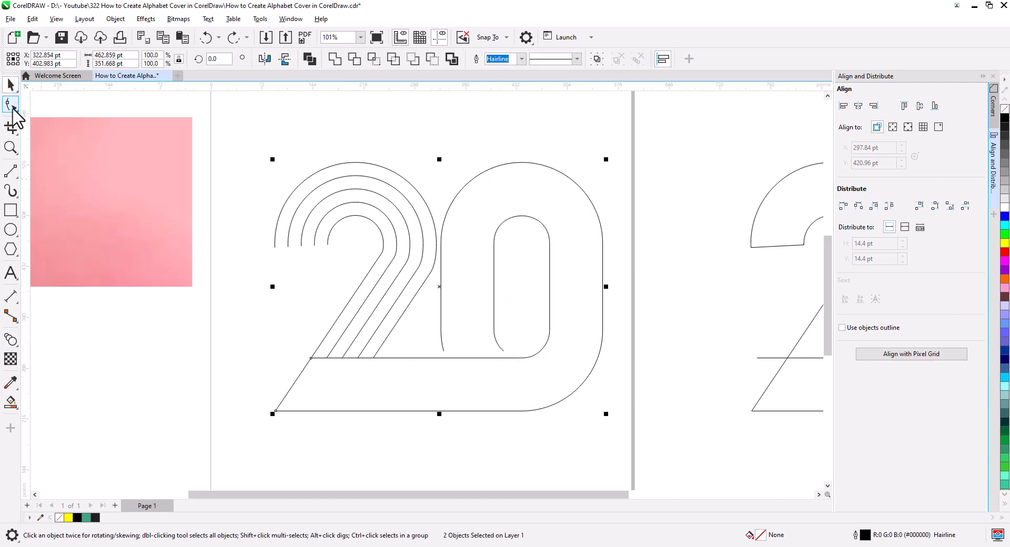
left_click(10, 104)
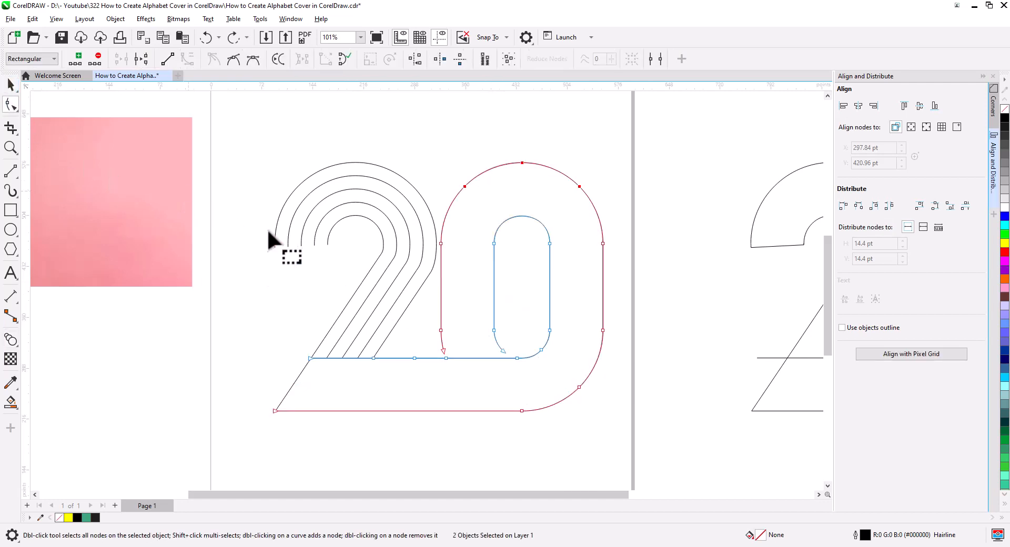
left_click(521, 216)
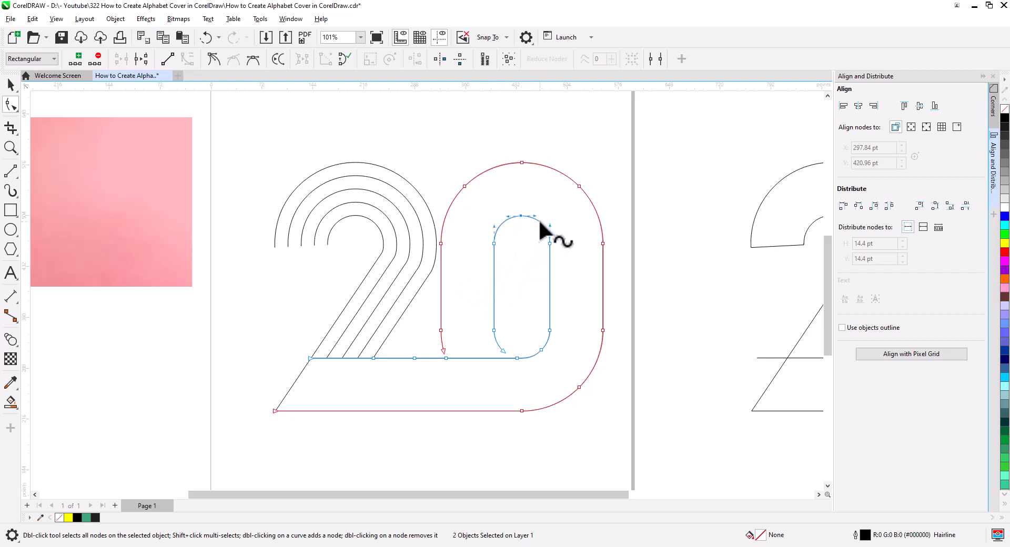
left_click(498, 226)
double_click(498, 225)
- Blend the 0's outer curve into its inner curve with 3 intermediate steps
left_click(11, 403)
left_click(11, 340)
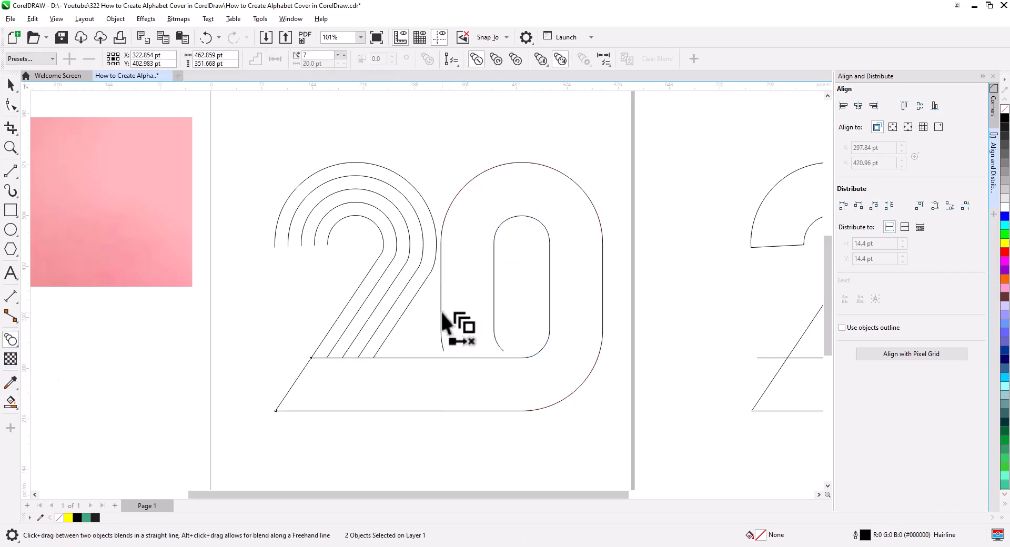
left_click_drag(439, 287, 494, 287)
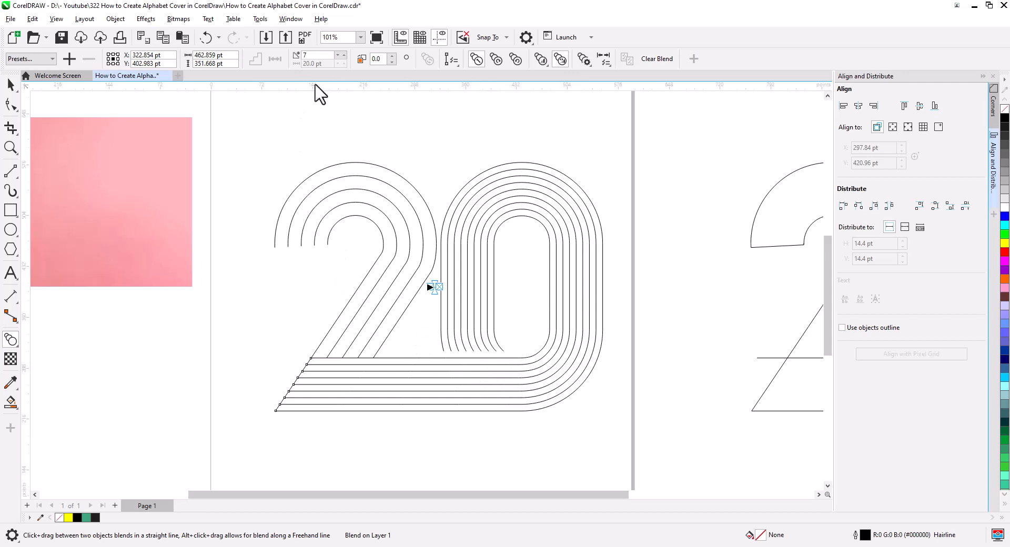
left_click(338, 56)
left_click(337, 56)
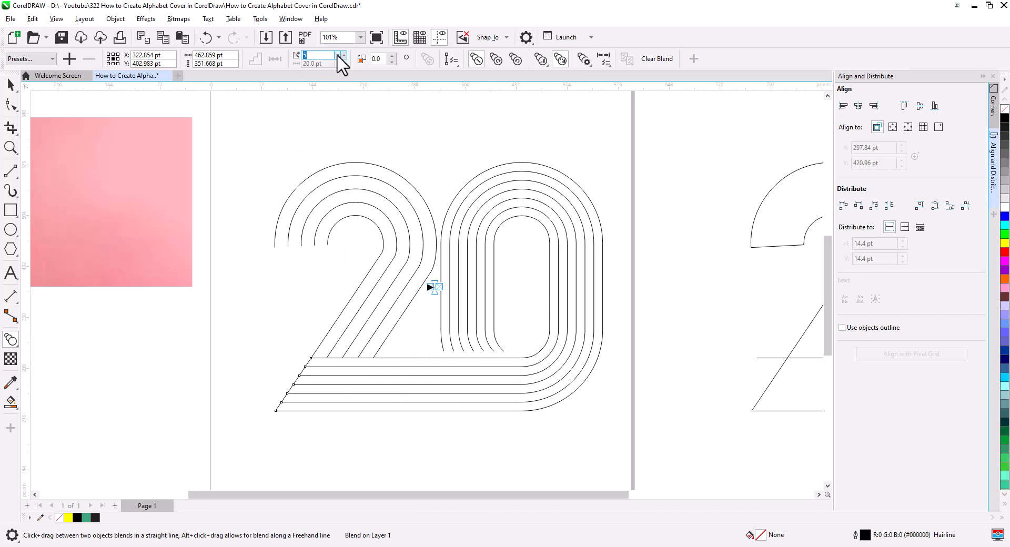
left_click(338, 56)
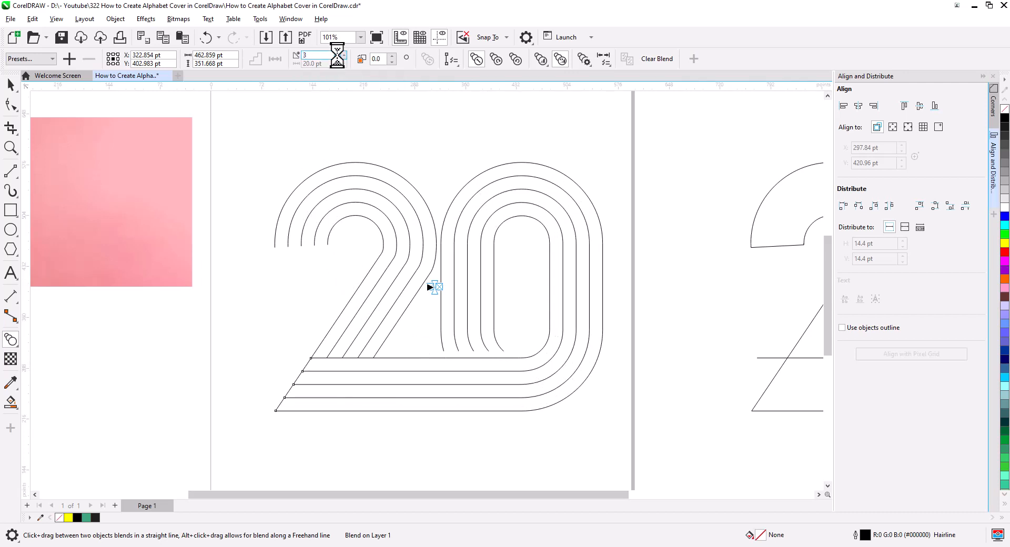
- Break the 0's blend apart and delete the diagonal line joining the left ends of the base lines
left_click(13, 84)
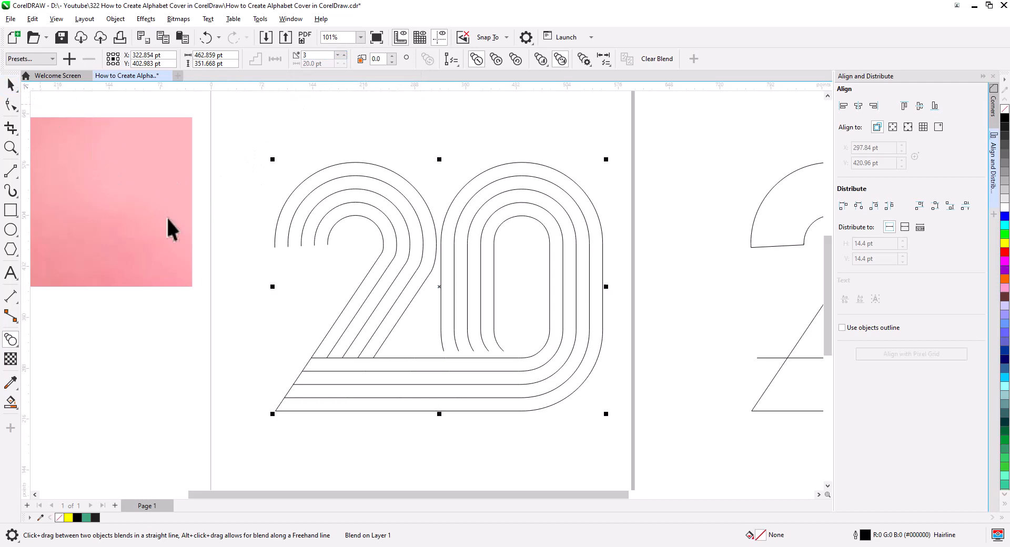
right_click(468, 272)
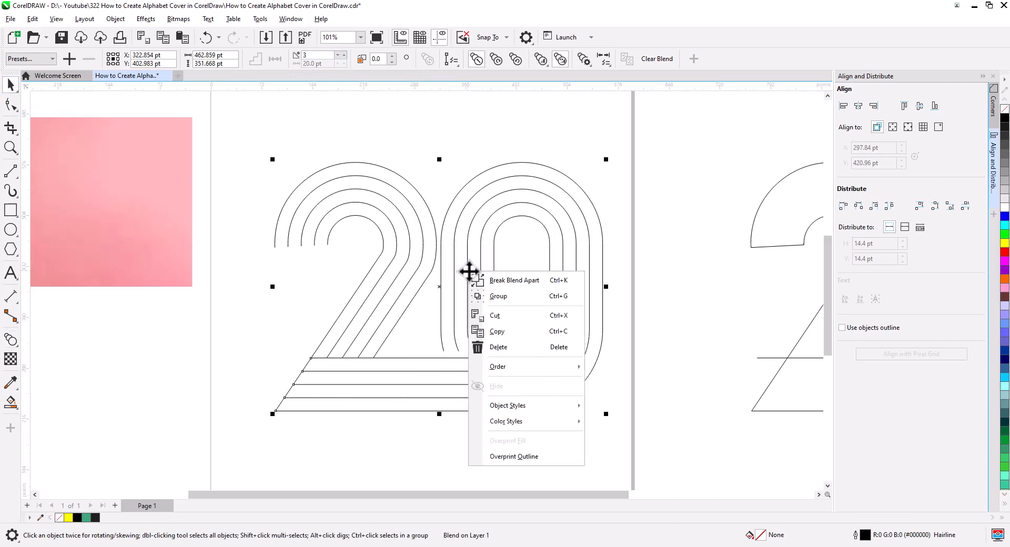
left_click(487, 281)
left_click(273, 402)
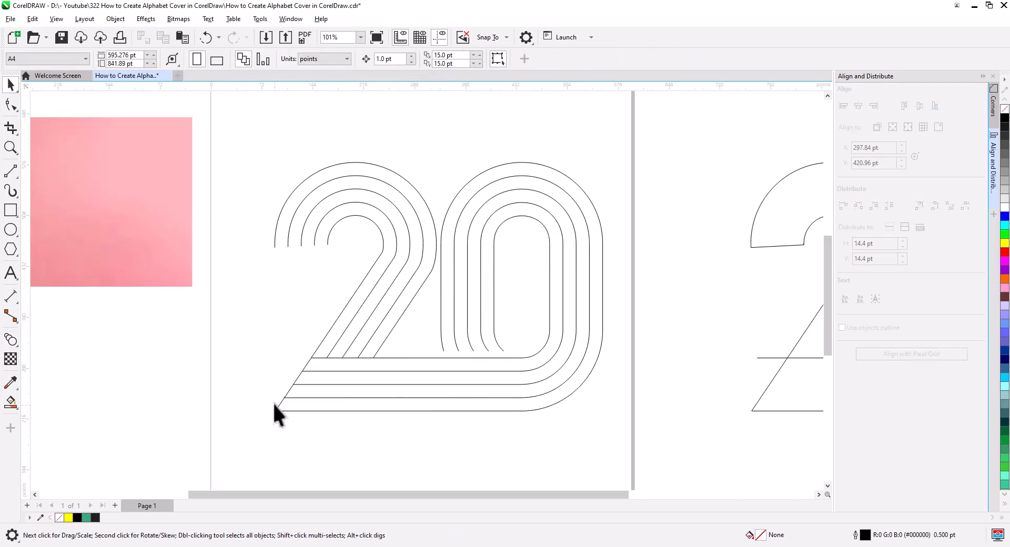
left_click(291, 387)
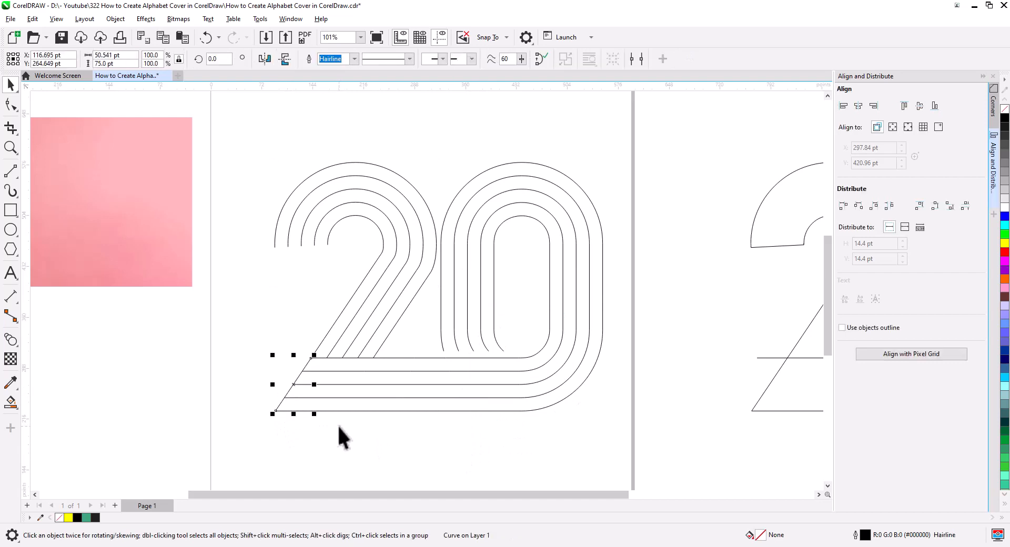
key("Delete")
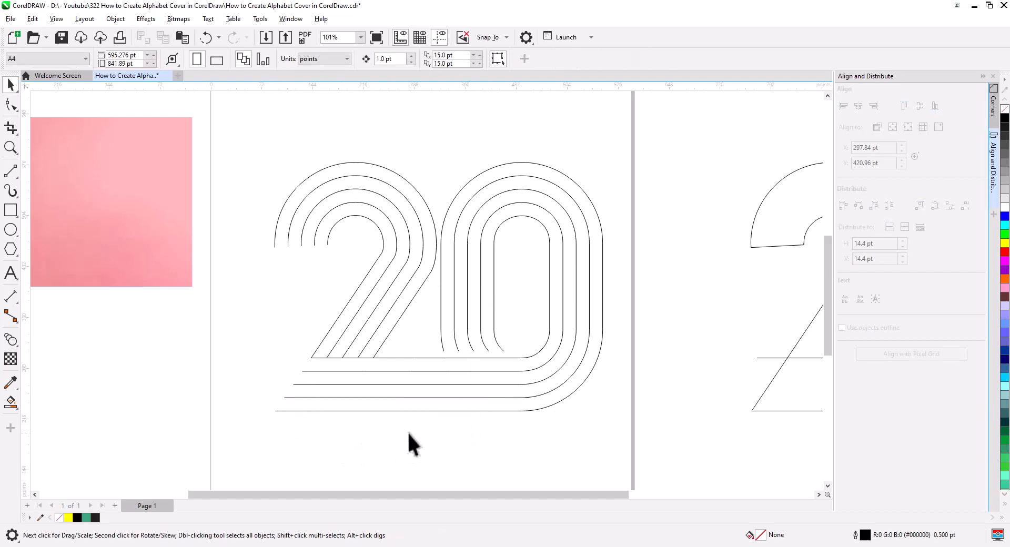
- Give all the curves of the number 20 a 10 pt outline width
scroll(407, 432, "down", 1)
left_click_drag(458, 420, 453, 409)
scroll(453, 408, "up", 1)
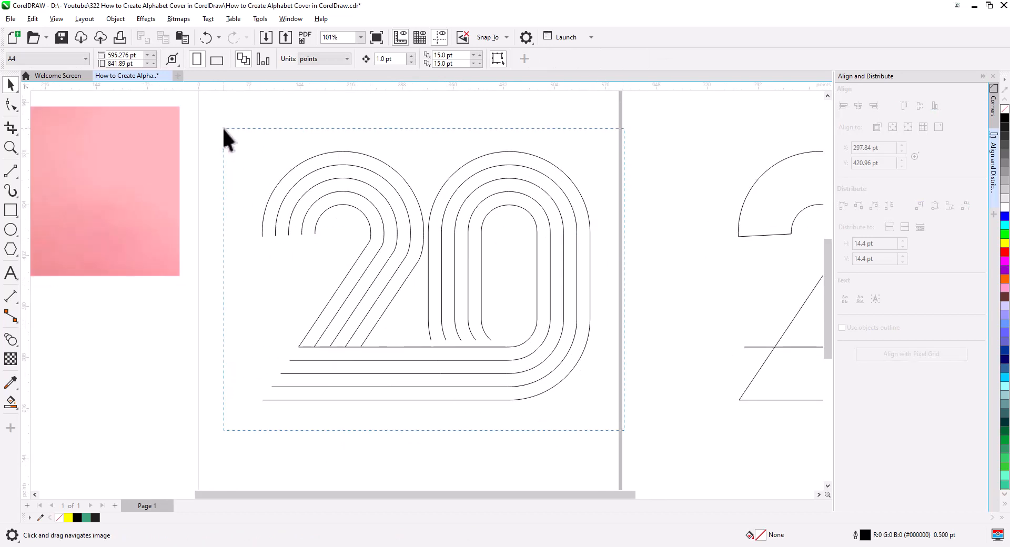
left_click_drag(223, 128, 222, 133)
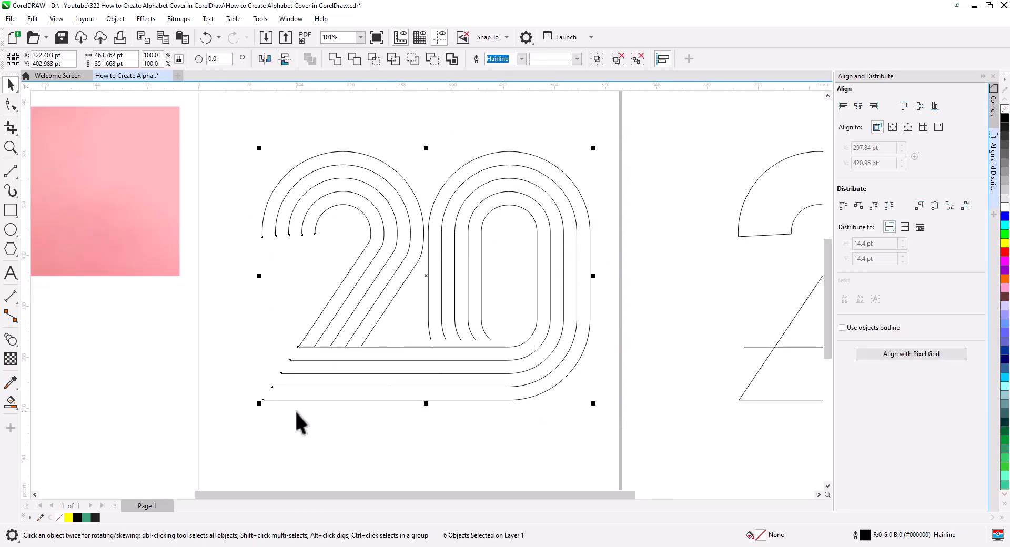
left_click(521, 58)
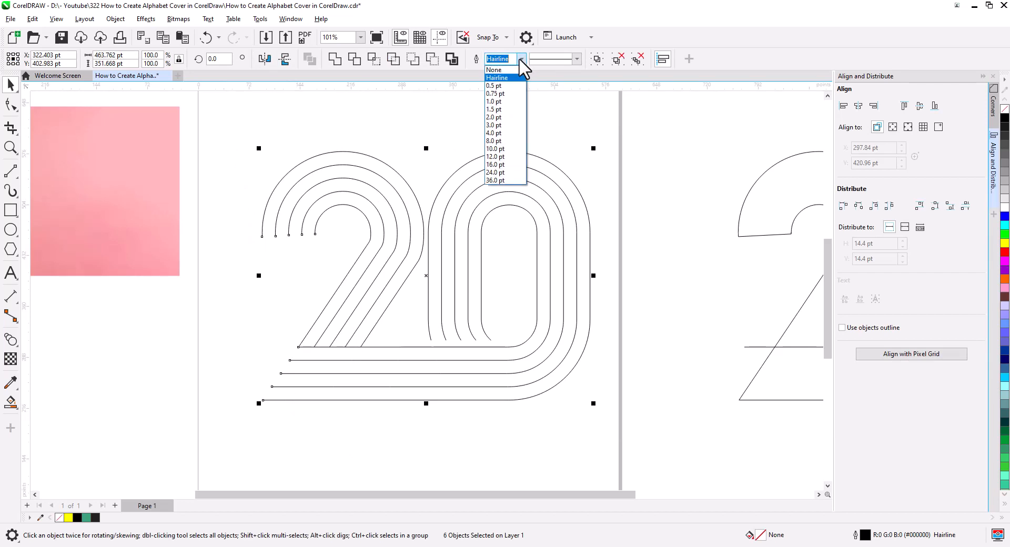
left_click(496, 149)
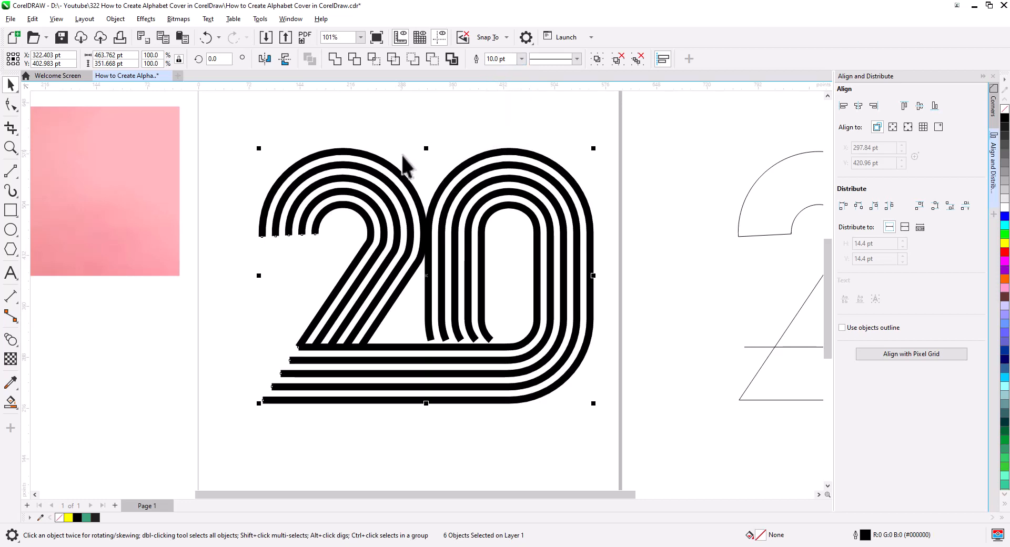
left_click(417, 142)
scroll(387, 182, "up", 2)
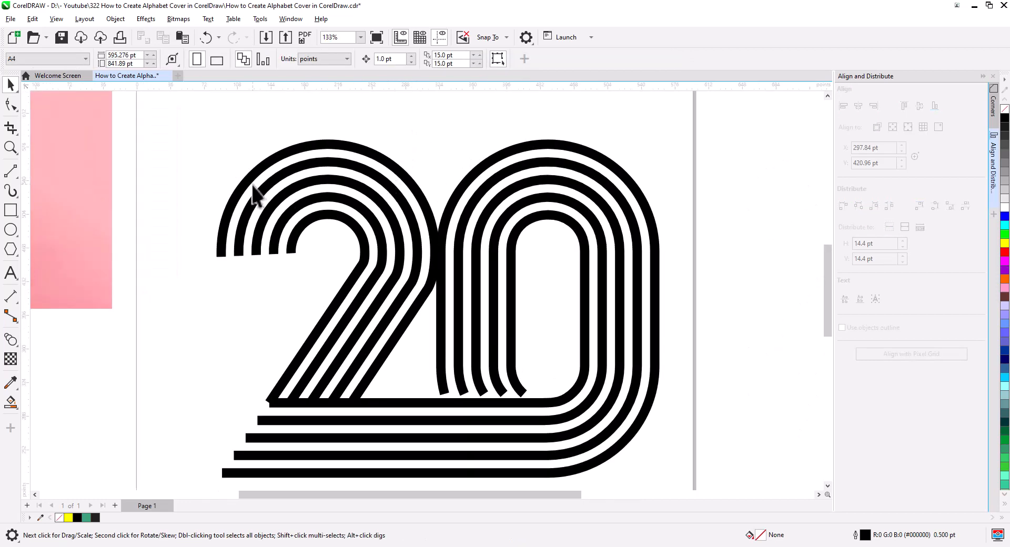
- Set the outline width of all the curves of the number 20 to 12 pt
scroll(252, 196, "down", 2)
left_click_drag(184, 129, 591, 429)
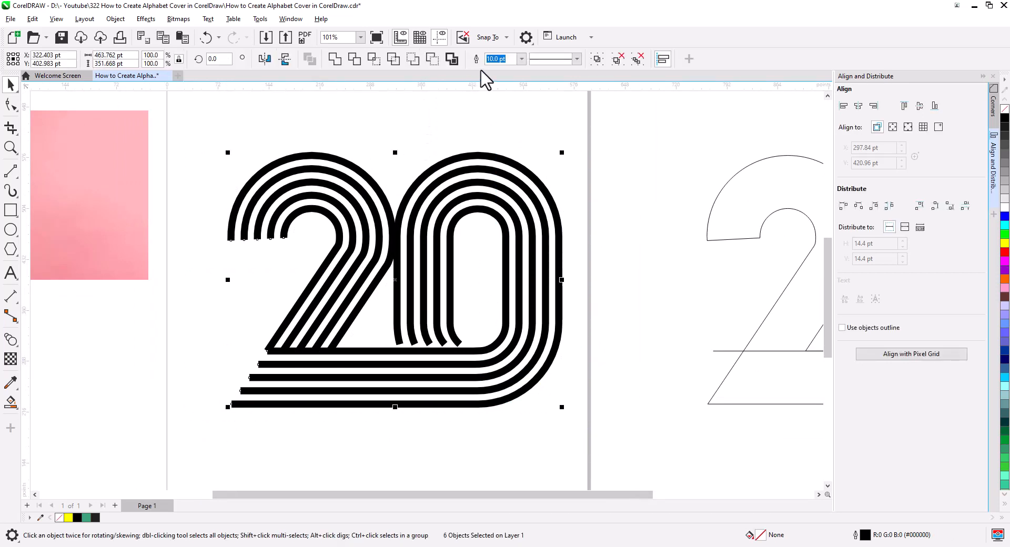
left_click(522, 59)
left_click(500, 157)
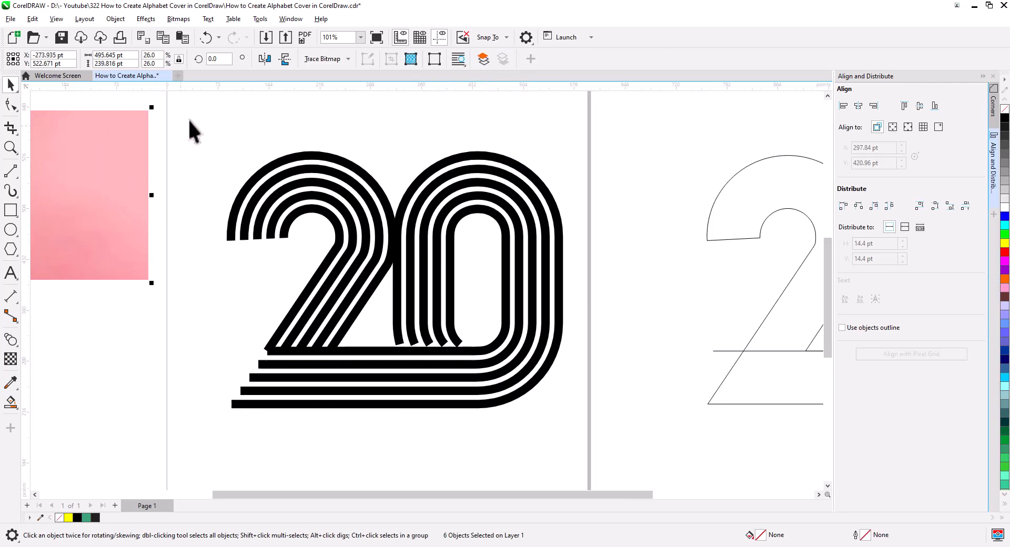
- Move the curves of the 2 horizontally about 15 pt to the left, away from the 0
left_click_drag(190, 124, 391, 362)
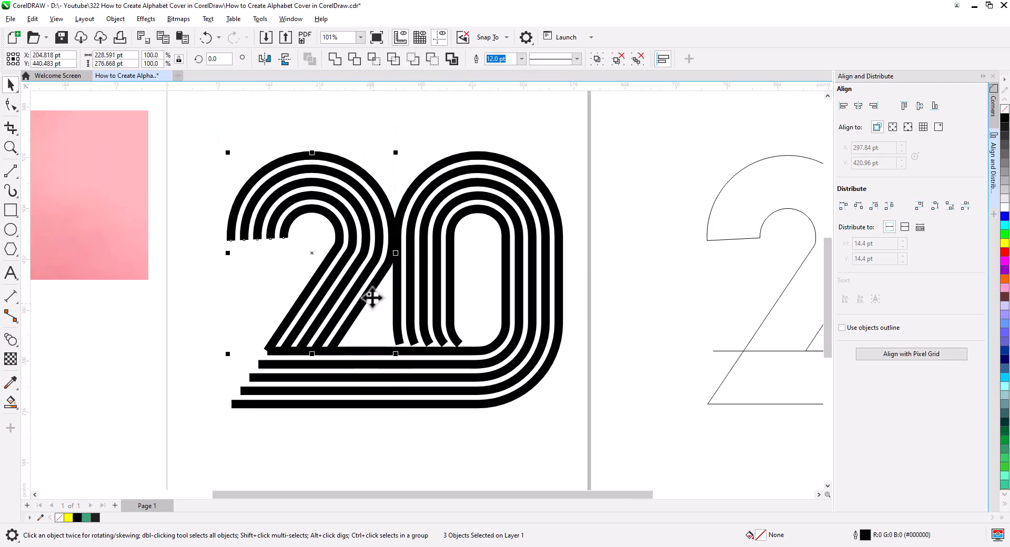
mouse_move(371, 295)
left_mouse_down()
mouse_move(357, 294)
mouse_move(367, 289)
left_mouse_up()
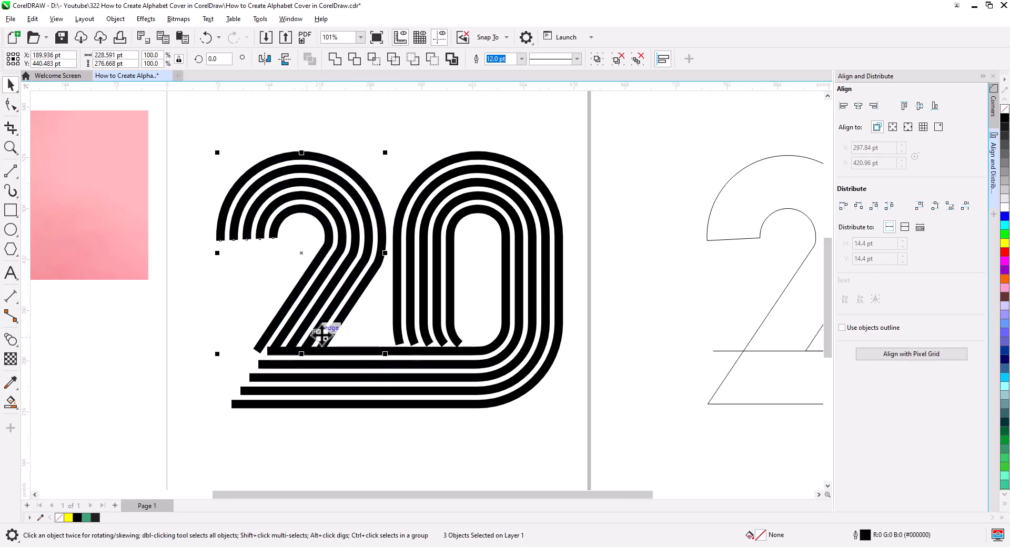
left_click(417, 437)
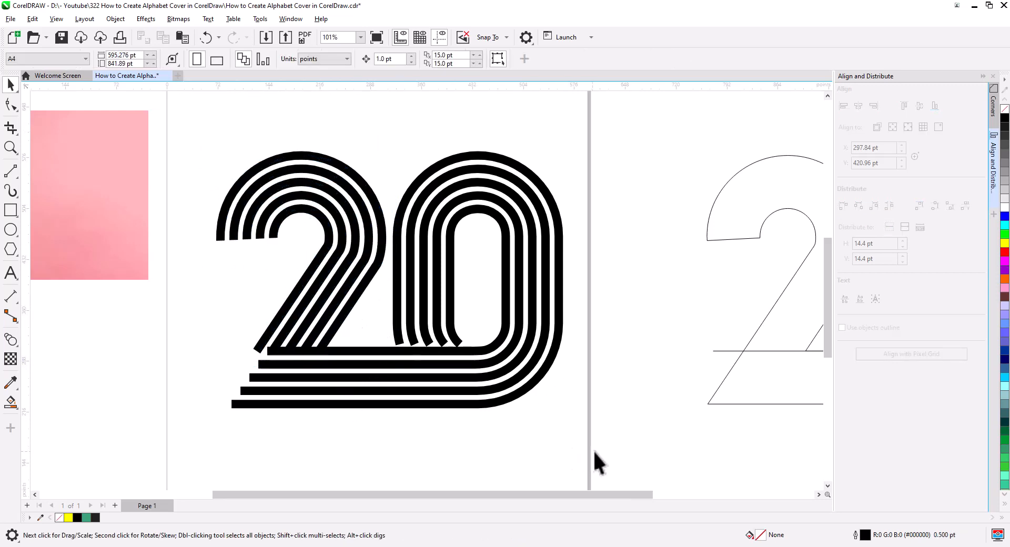
- Select the 0's outer, inner and intermediate curves together and ungroup them into separate curves
left_click(333, 350)
left_click(287, 365, "shift")
left_click(279, 378, "shift")
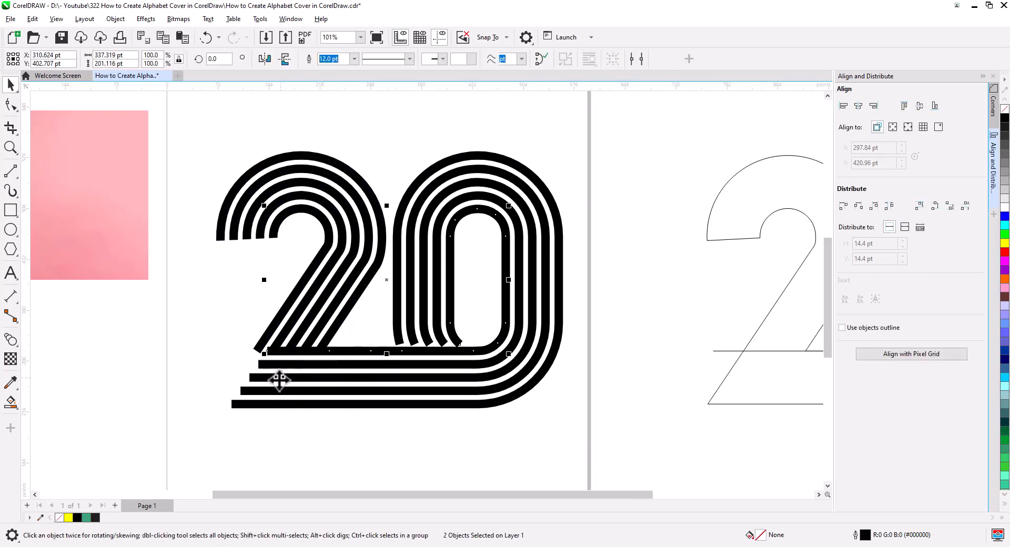
left_click(268, 391, "shift")
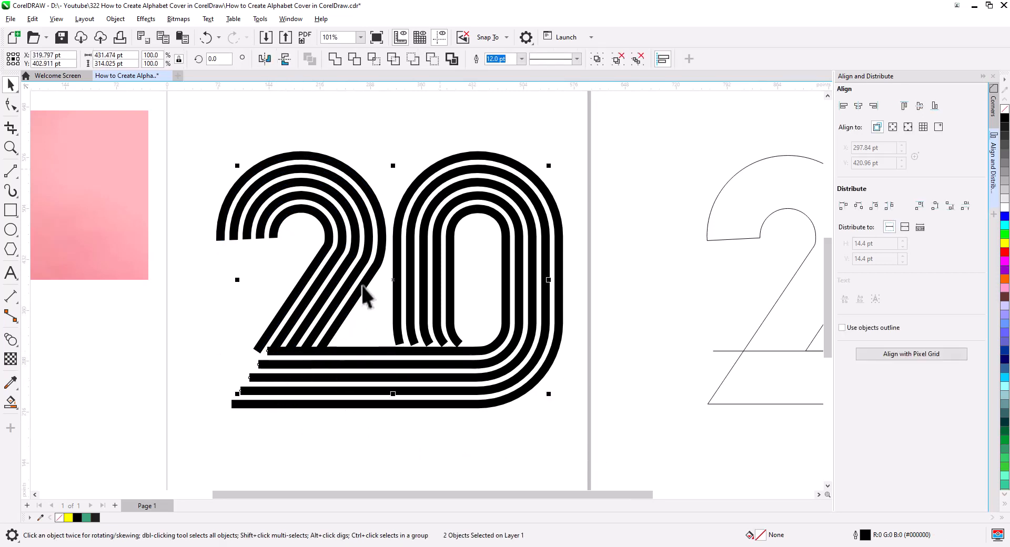
left_click(266, 406, "shift")
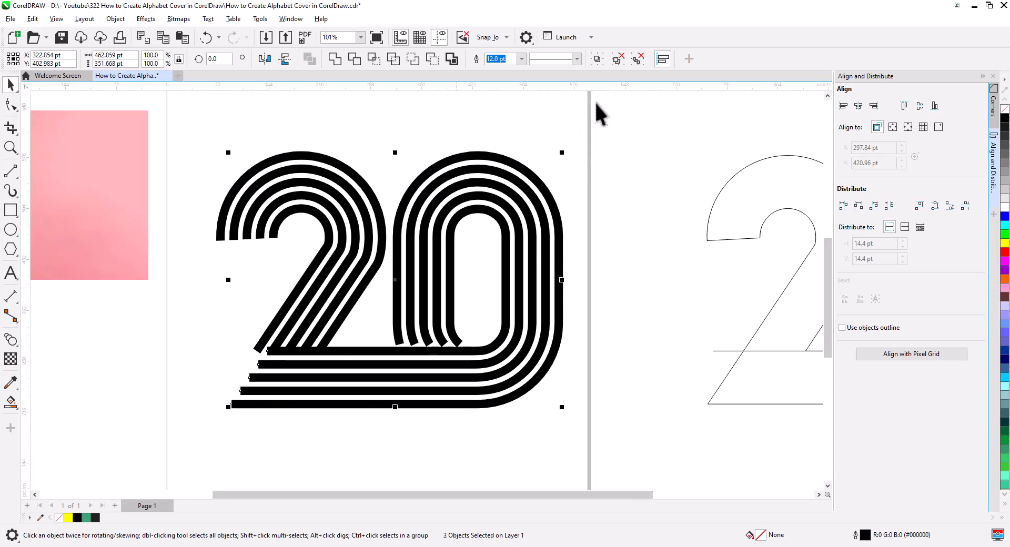
left_click(619, 59)
- Extend the left end nodes of the five base lines about 15 pt to the left to meet the 2's diagonal
left_click(11, 104)
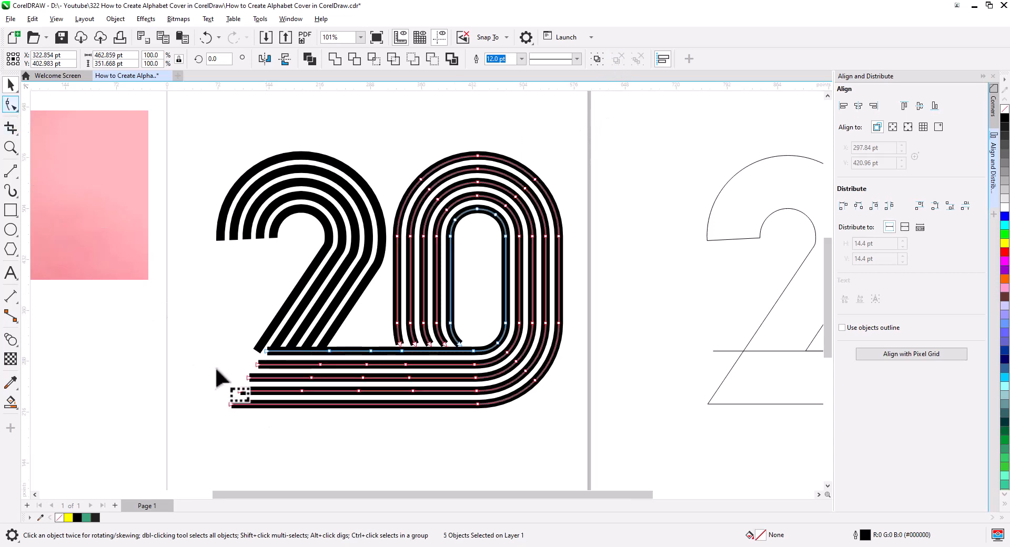
scroll(221, 392, "up", 3)
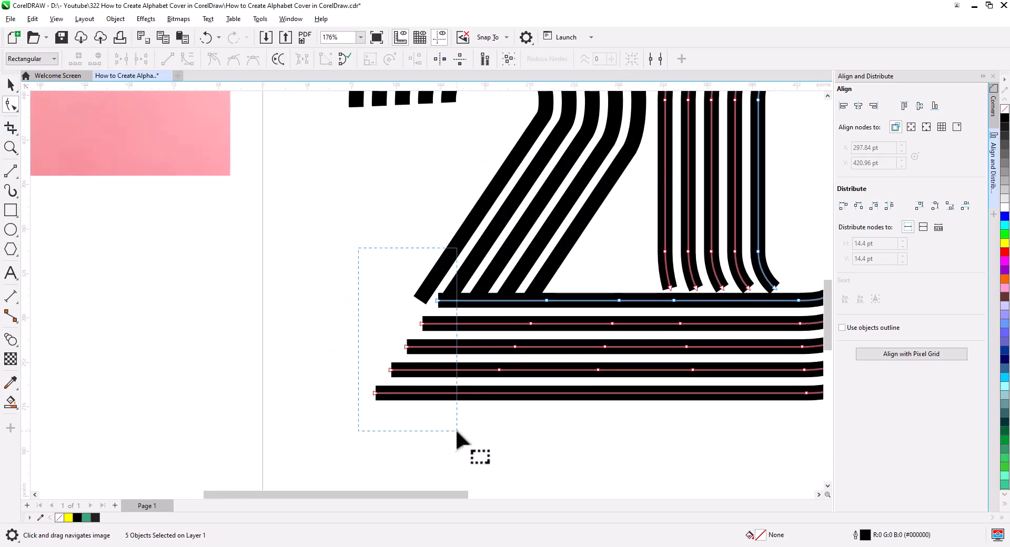
left_click_drag(456, 429, 455, 430)
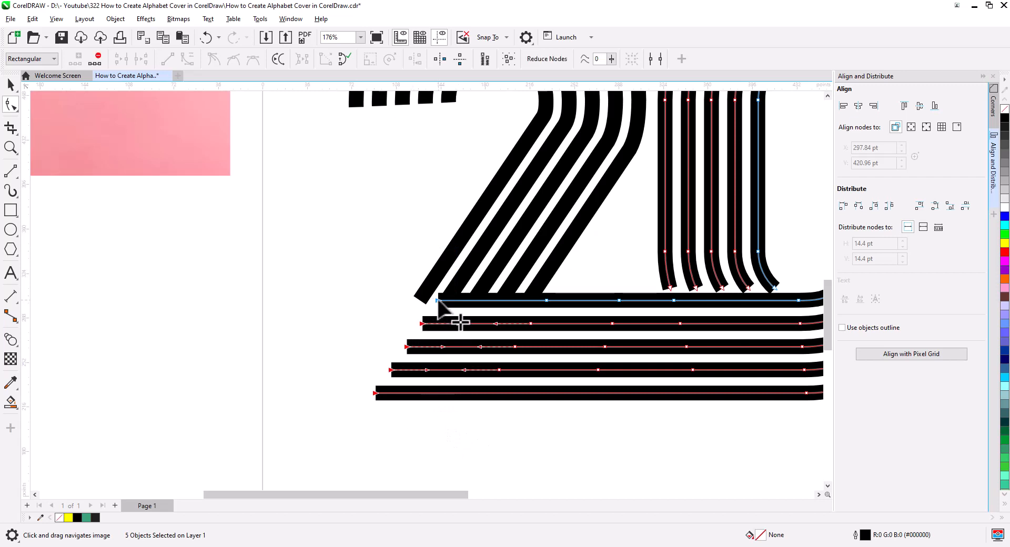
left_click_drag(437, 301, 422, 303)
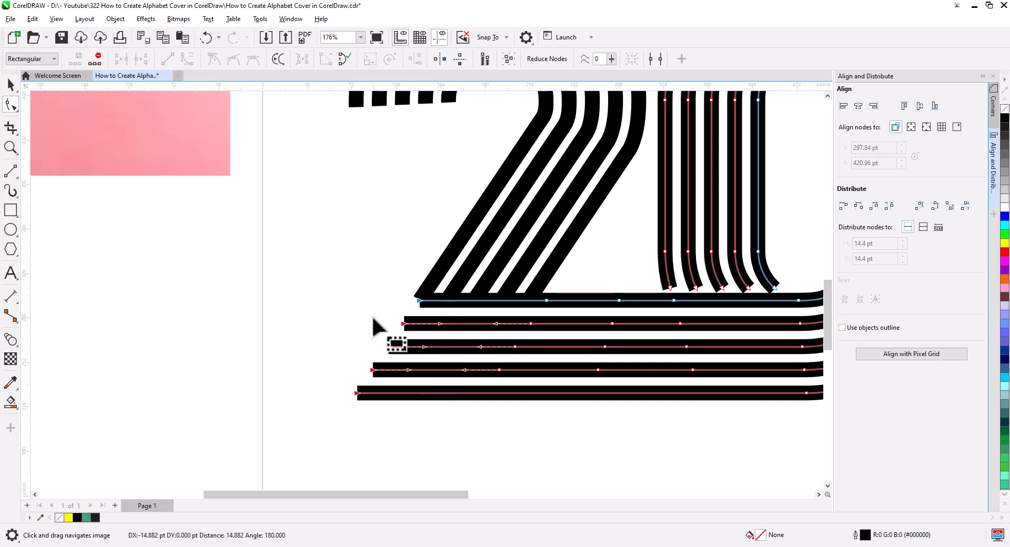
left_click(8, 86)
left_click(276, 339)
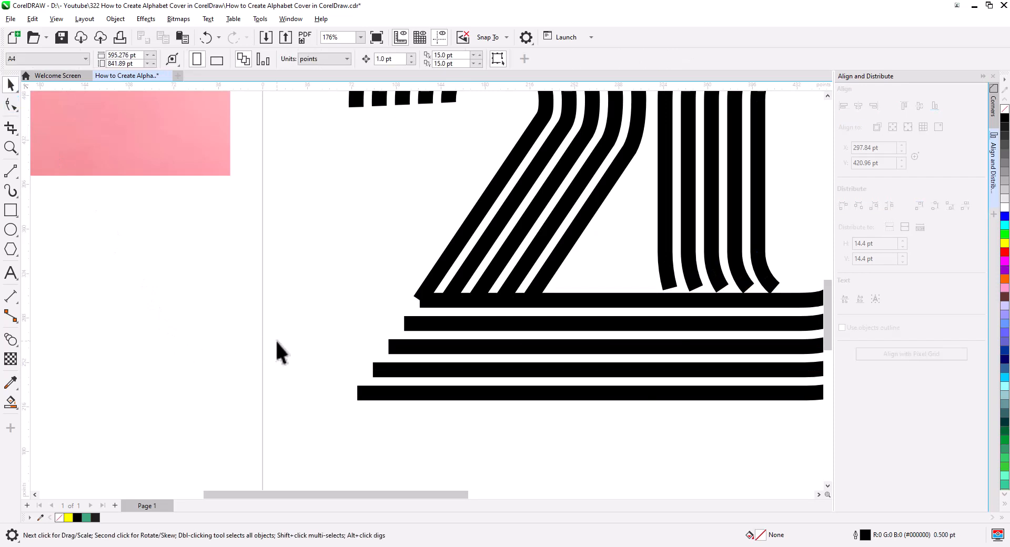
scroll(276, 343, "down", 2)
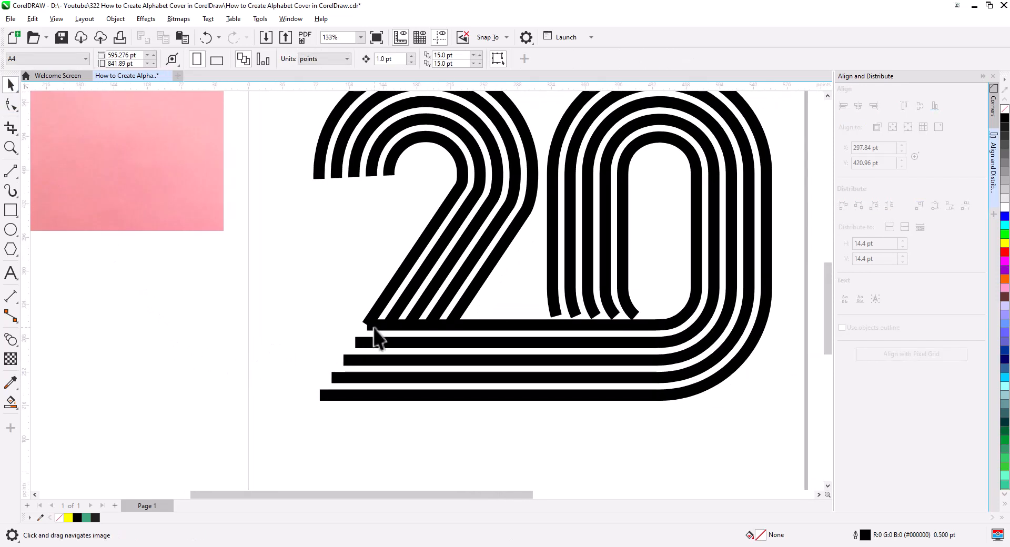
- Combine the innermost curve of the 2 with the 0's innermost curve and join their end nodes at the base's left corner
left_click(374, 327)
left_click(384, 301)
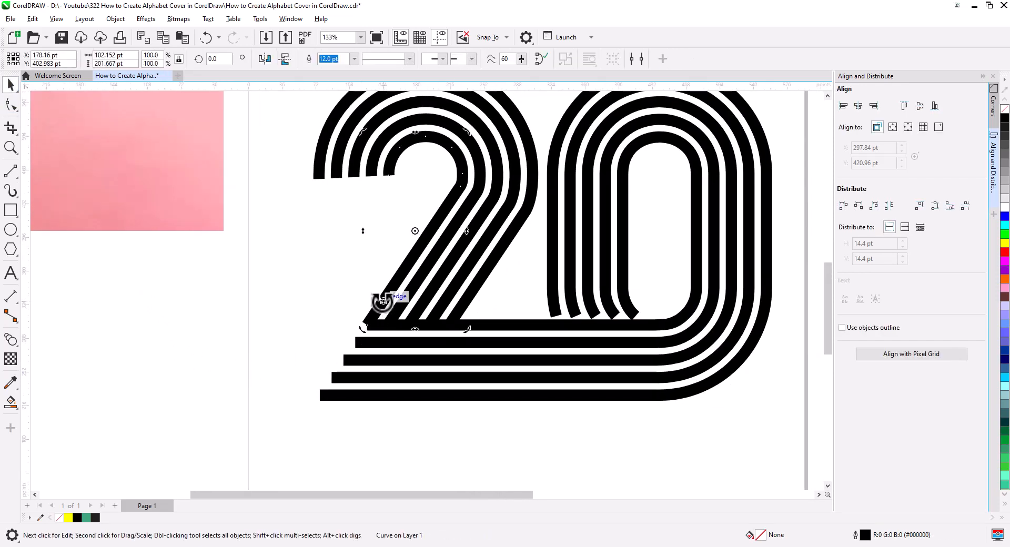
left_click(503, 325, "shift")
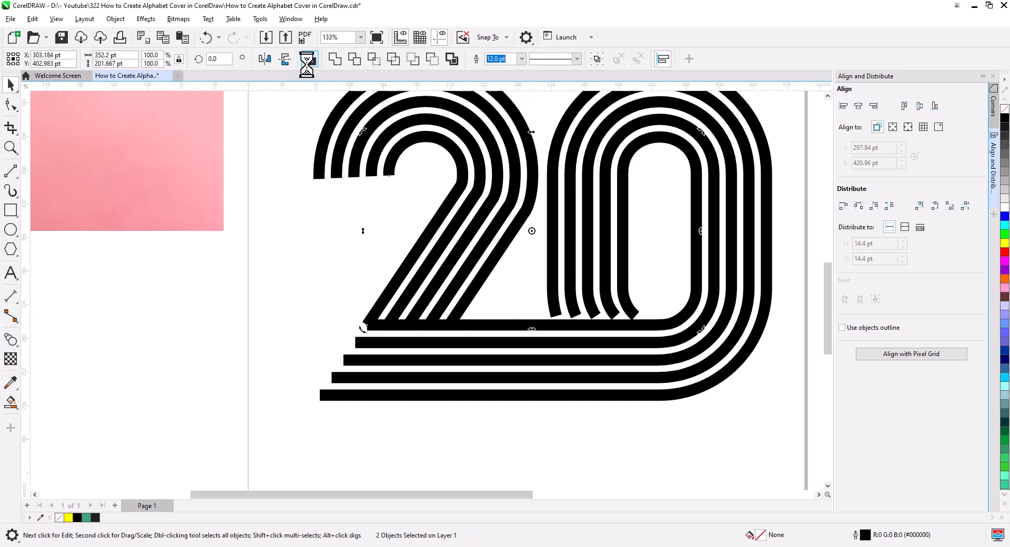
scroll(379, 348, "up", 3)
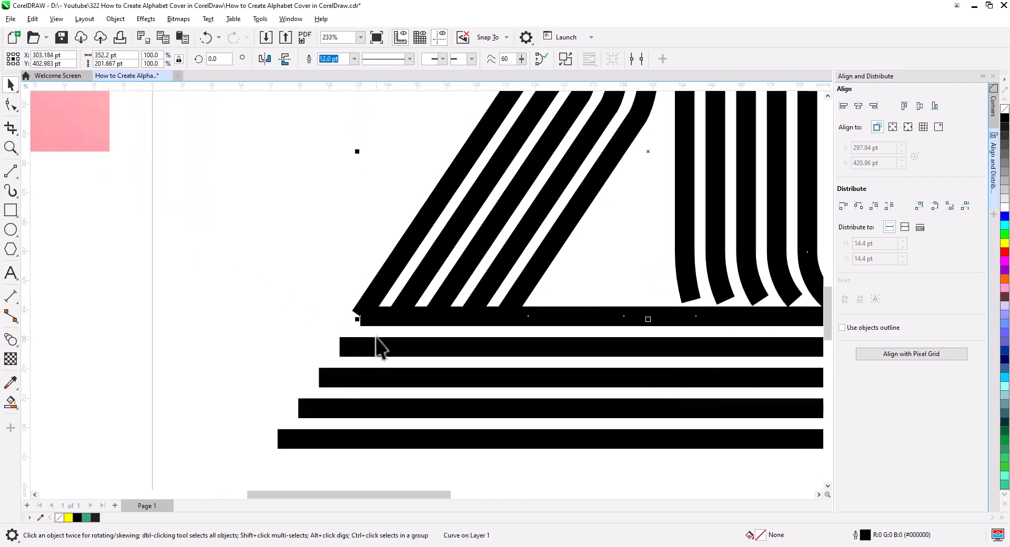
left_click(10, 104)
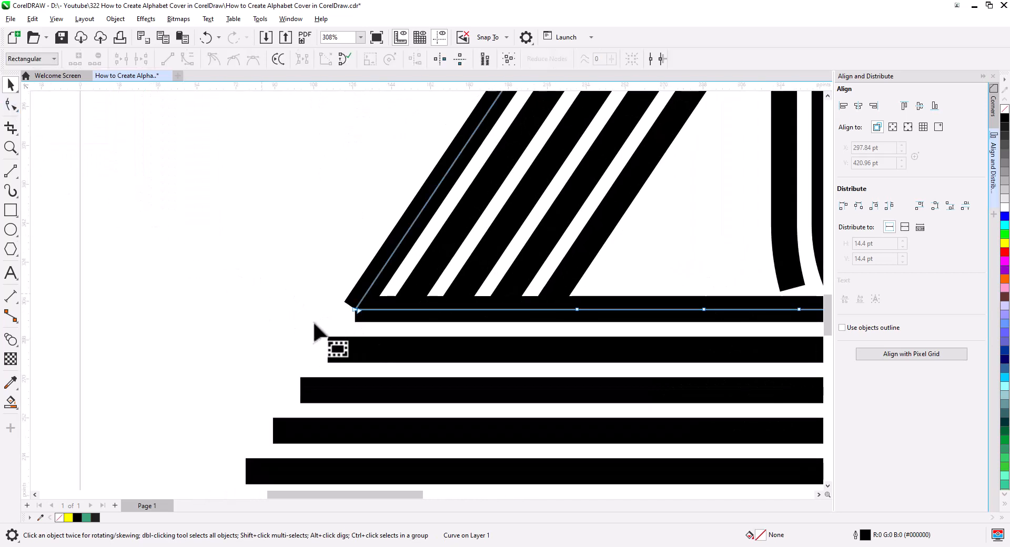
left_click_drag(356, 311, 356, 310)
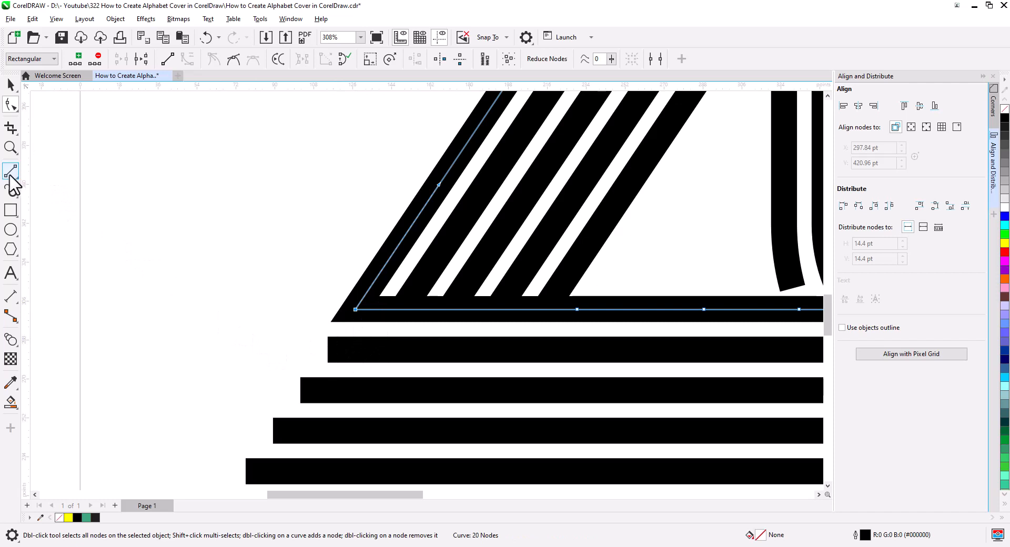
left_click(10, 174)
left_click(11, 84)
scroll(235, 284, "down", 5)
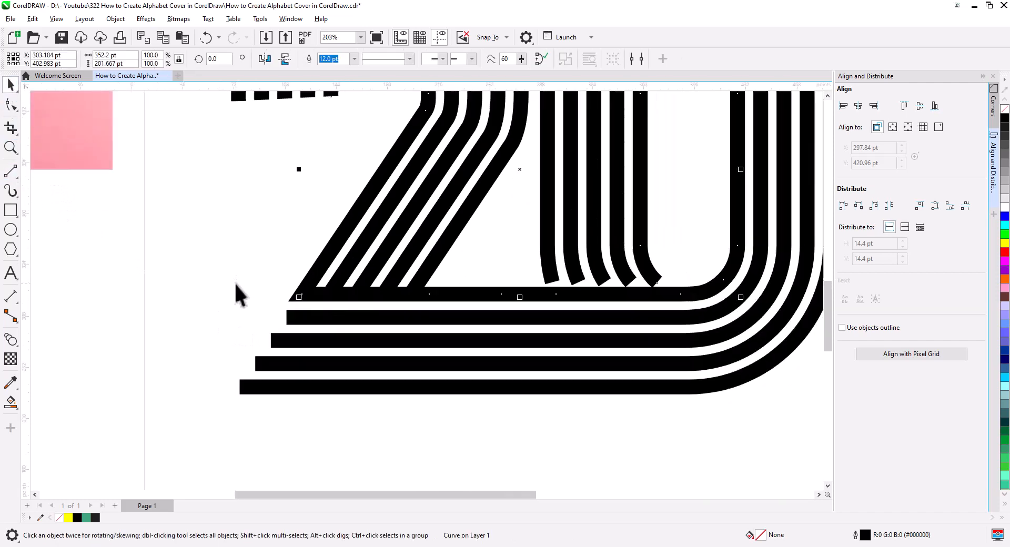
- Select all the curves of the number 20 and convert their outlines to objects
left_click_drag(247, 303, 251, 314)
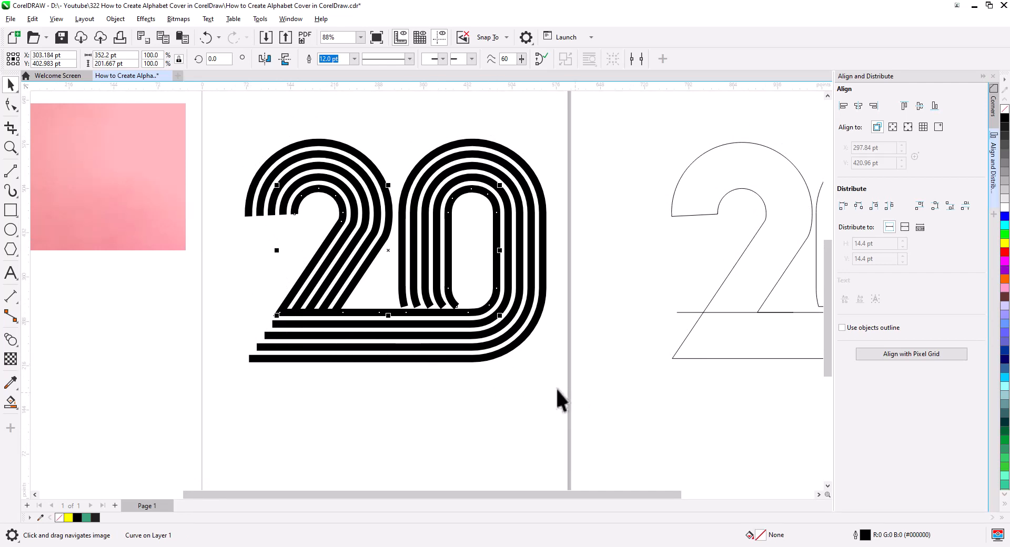
left_click_drag(213, 136, 203, 118)
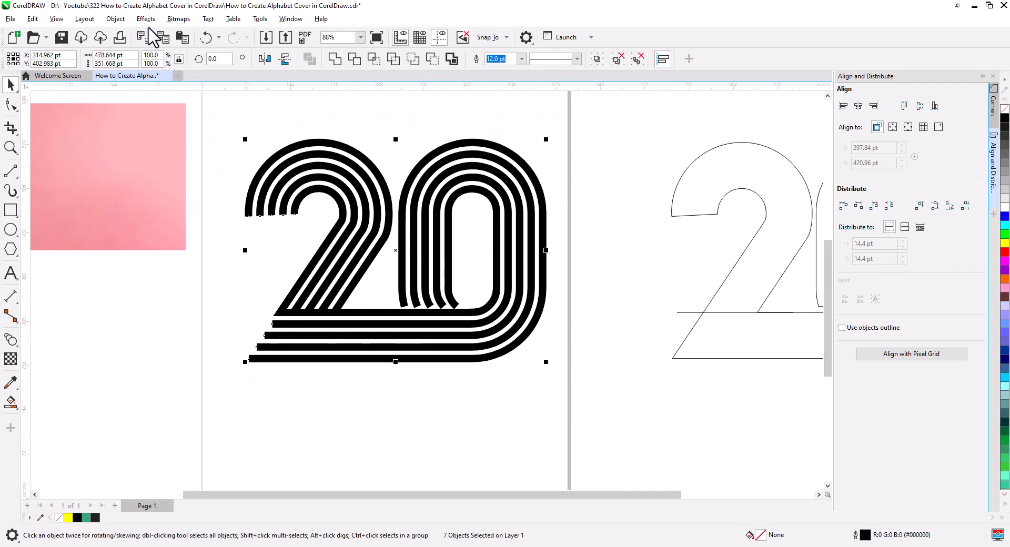
left_click(637, 59)
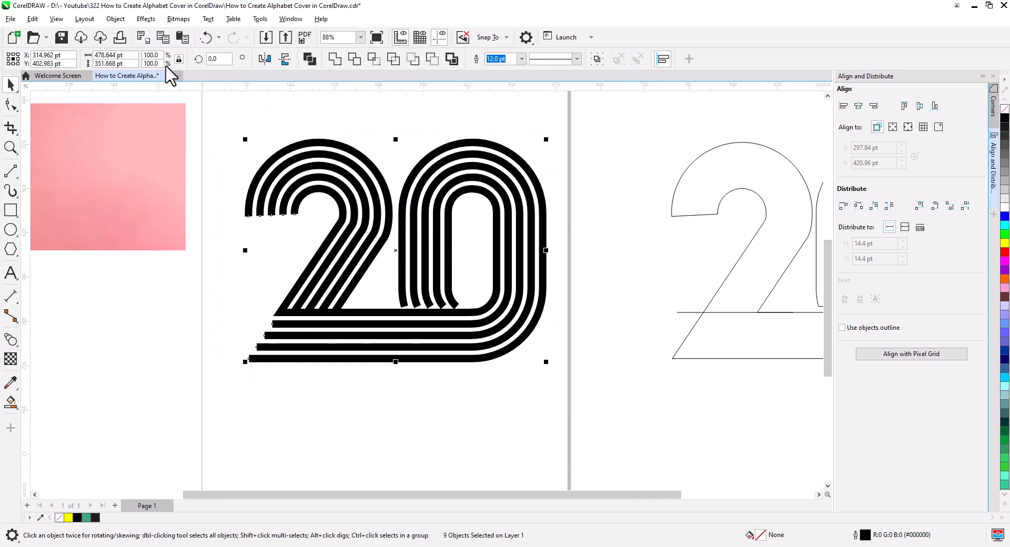
left_click(115, 19)
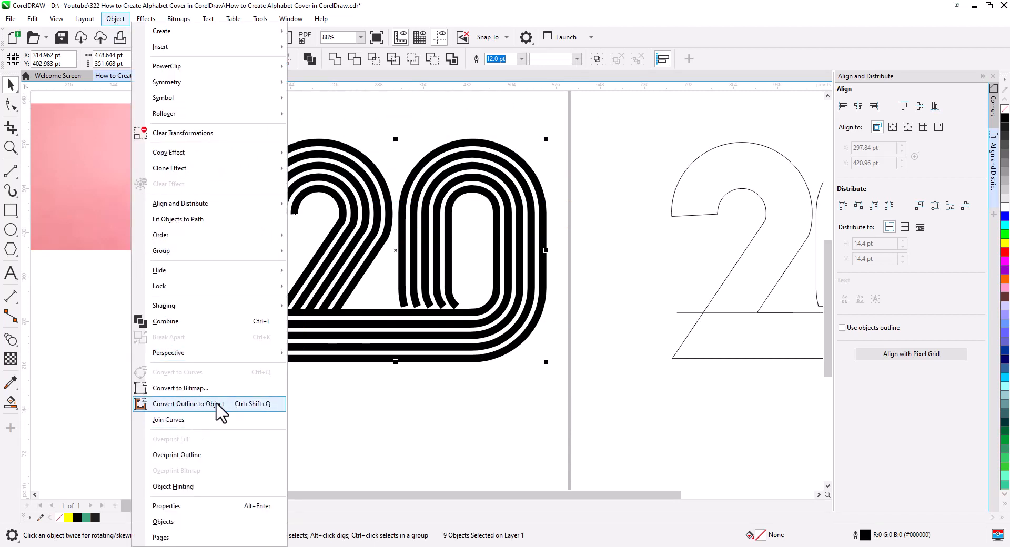
left_click(220, 404)
left_click(302, 389)
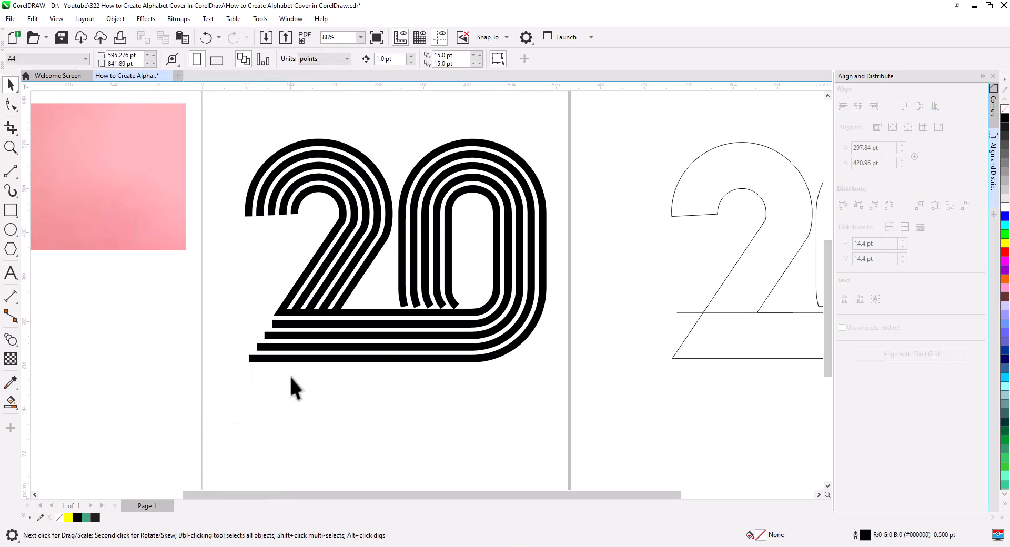
- Draw a rectangle about 116 pt wide and 9 pt high over the lower ends of the 0's left strokes, resting on the top base stripe
scroll(385, 326, "up", 5)
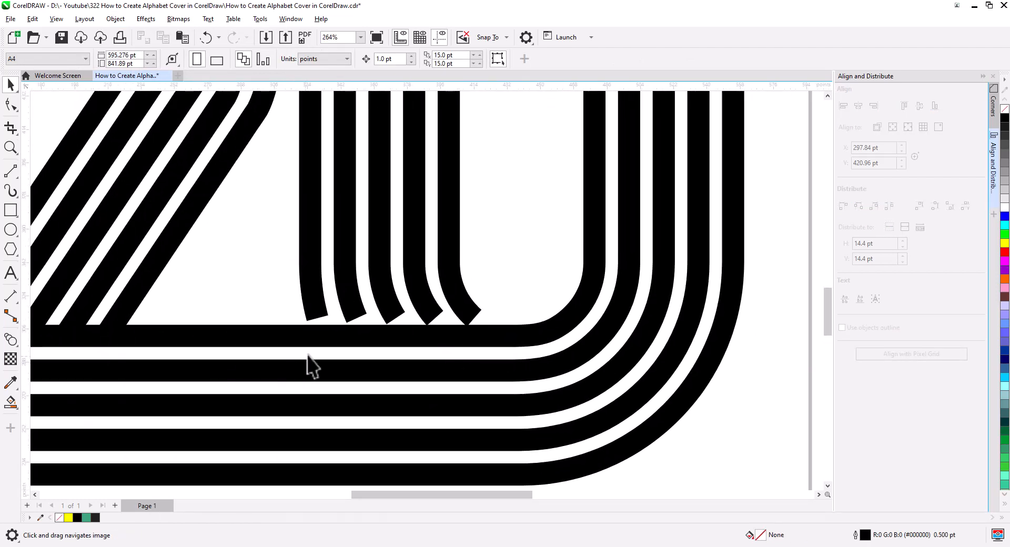
scroll(356, 345, "up", 2)
scroll(374, 346, "up", 1)
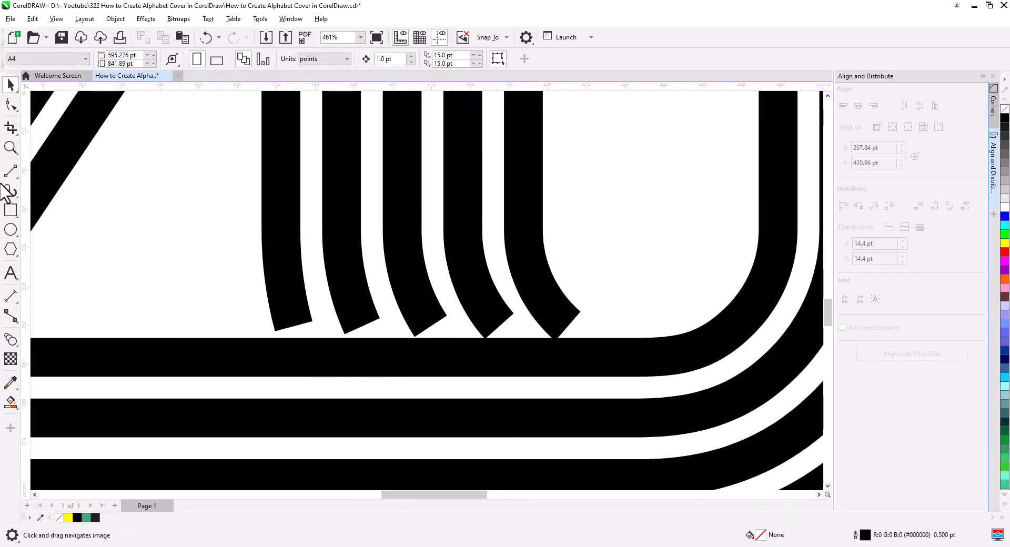
left_click(11, 210)
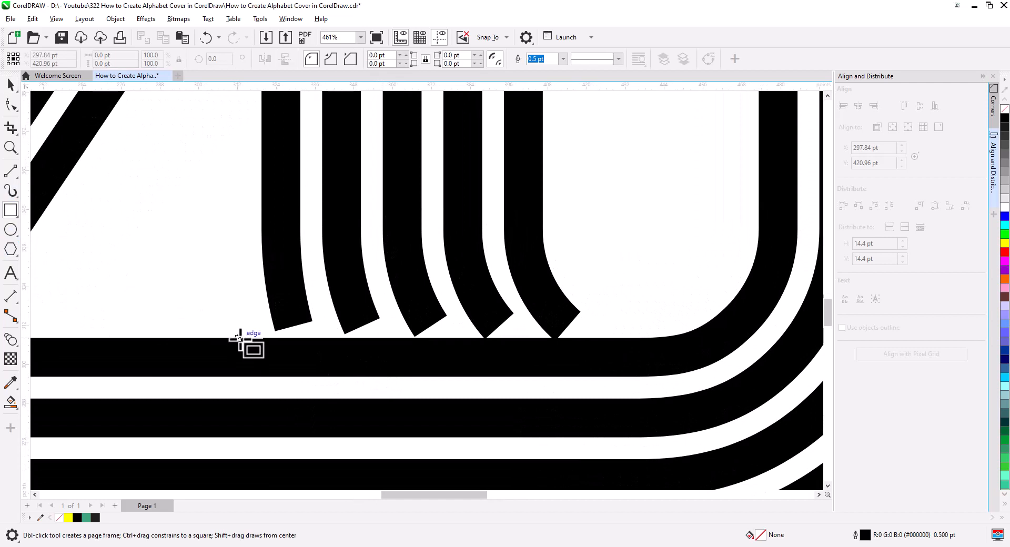
left_click_drag(239, 338, 613, 295)
left_click(9, 83)
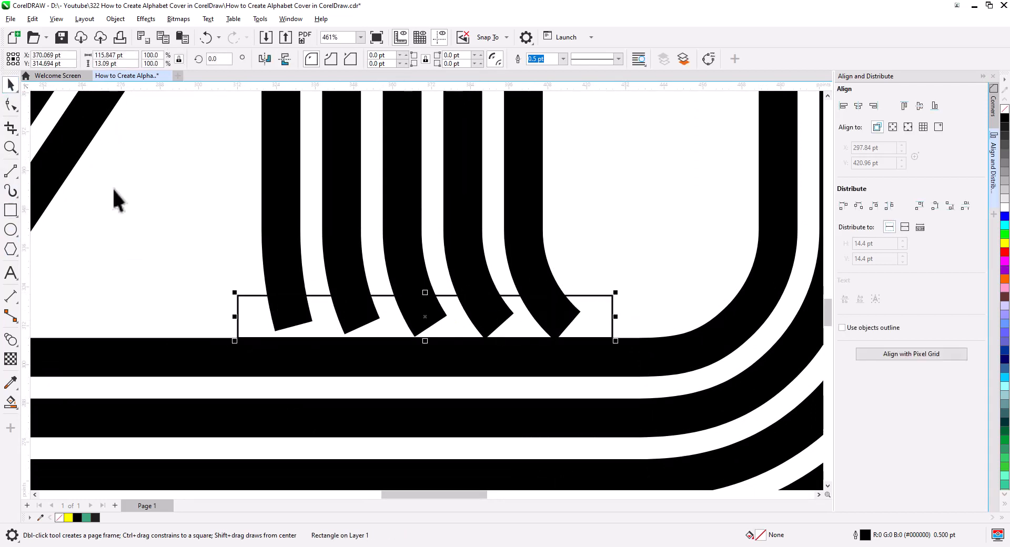
left_click_drag(427, 292, 428, 308)
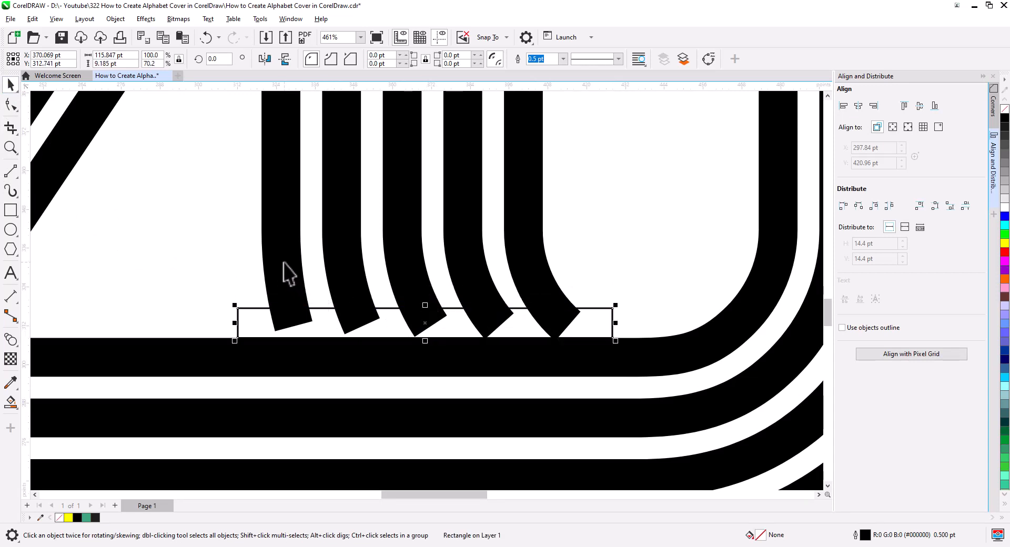
- Trim the lower ends of the 0's three outermost left strokes with the rectangle
left_click(300, 282, "shift")
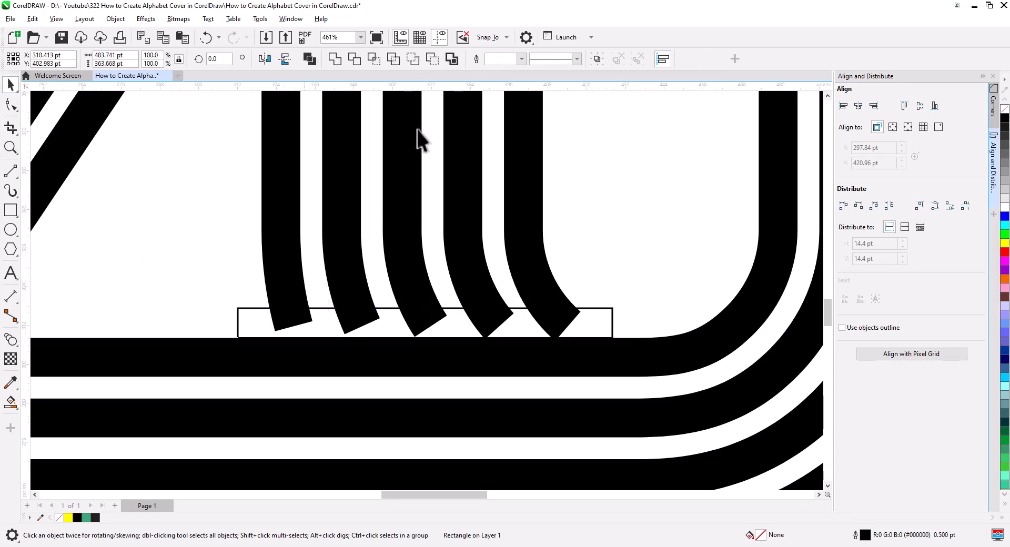
left_click(355, 59)
left_click(284, 338)
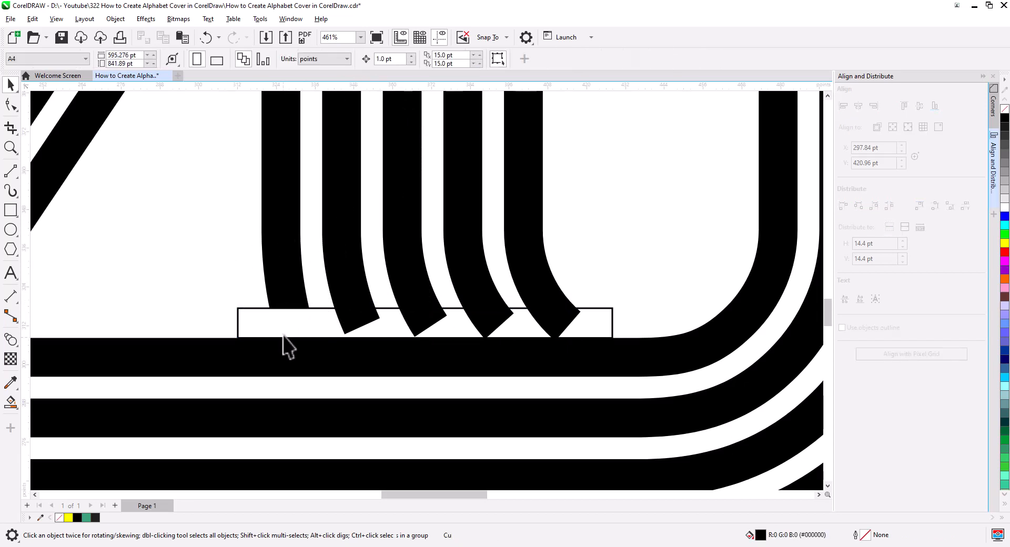
left_click(340, 286, "shift")
left_click(355, 60)
left_click(390, 319)
left_click(395, 292, "shift")
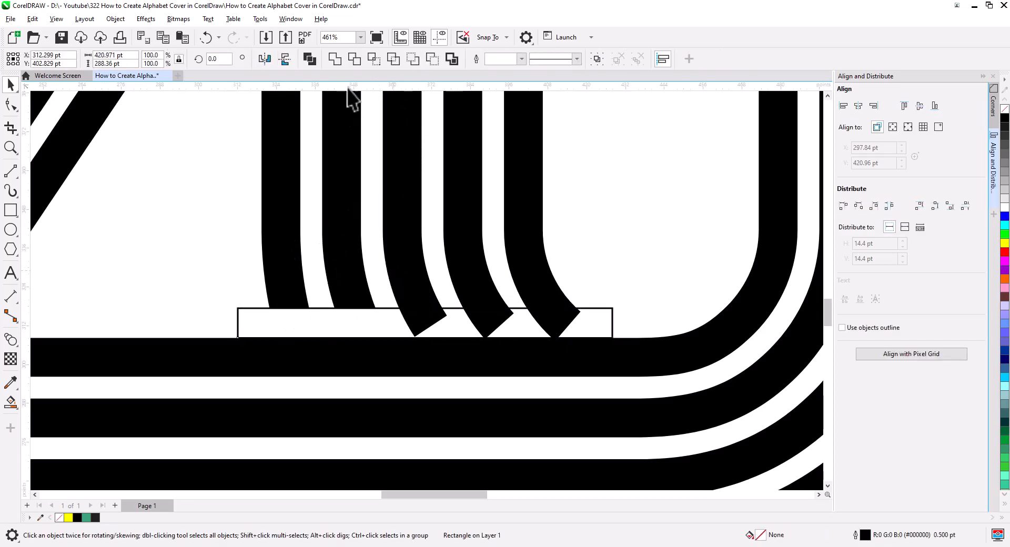
left_click(355, 60)
- Trim the 0's two innermost left strokes with the rectangle and delete the rectangle
left_click(451, 331)
left_click(472, 263, "shift")
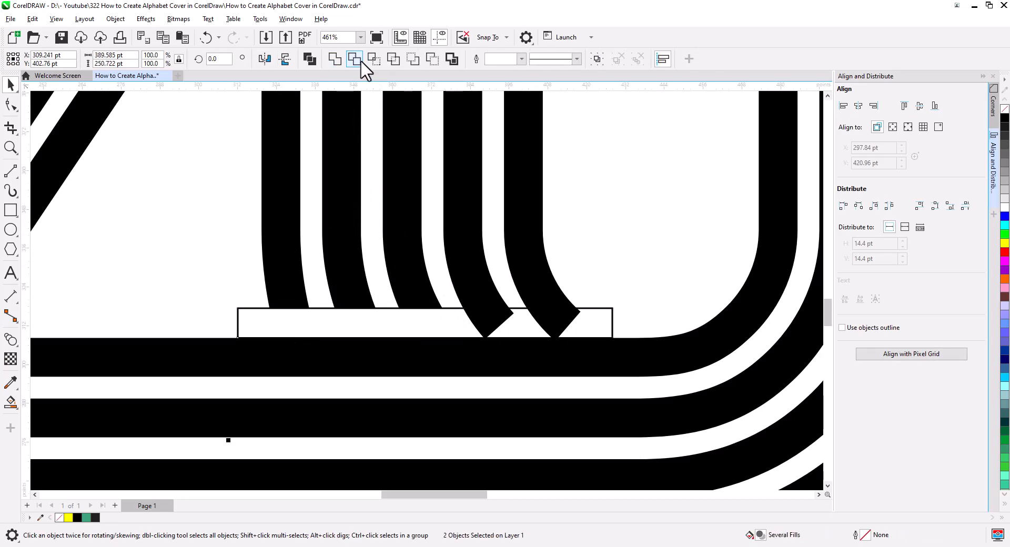
left_click(361, 62)
left_click(538, 254, "shift")
left_click(355, 60)
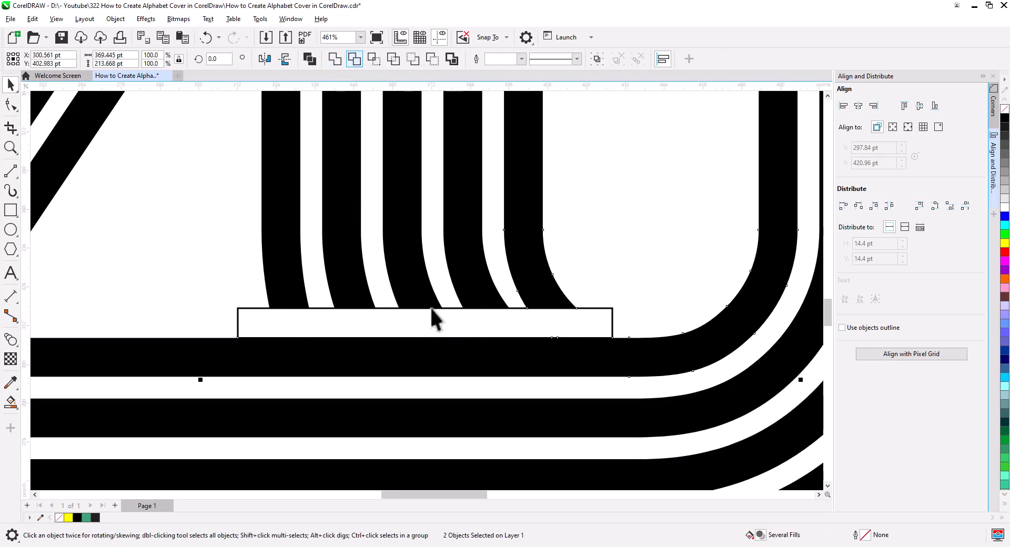
left_click(432, 309)
key("Delete")
- Draw a slanted line about 112 pt wide and 167 pt high along the 2's left diagonal edge, running past the lowest base stripe
scroll(310, 322, "down", 4)
left_click_drag(274, 359, 588, 360)
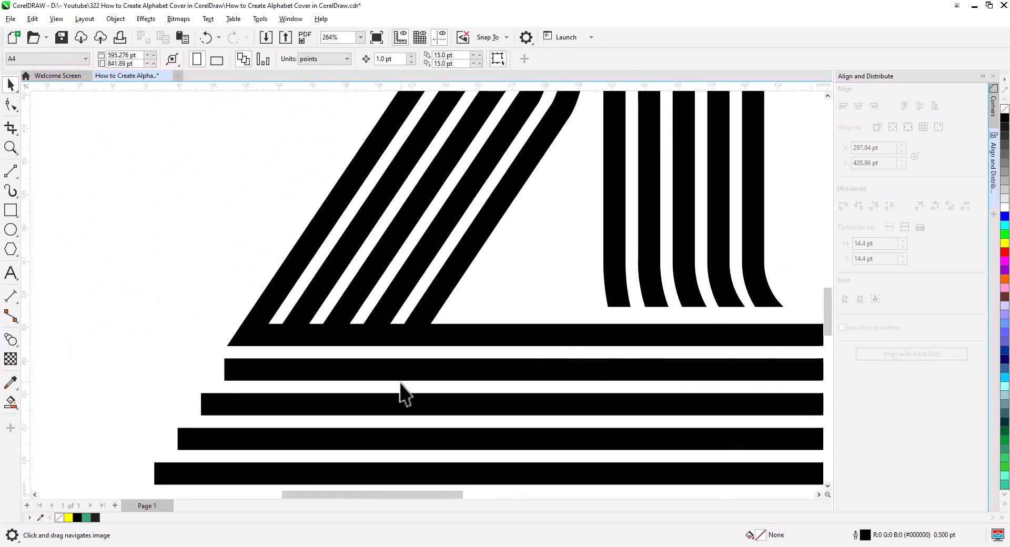
left_click_drag(401, 383, 458, 295)
left_click(11, 171)
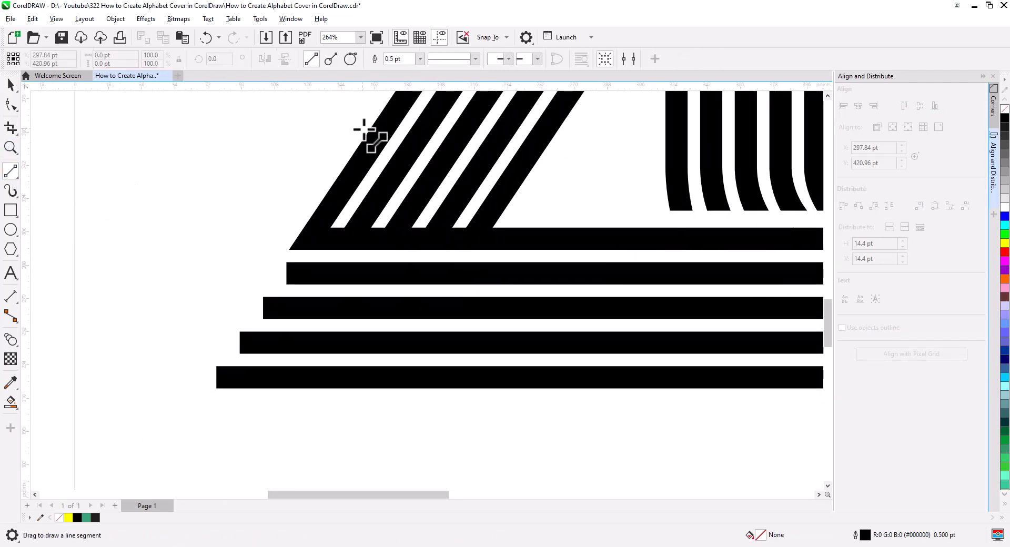
mouse_move(369, 130)
left_mouse_down()
mouse_move(179, 409)
mouse_move(142, 443)
mouse_move(160, 442)
left_mouse_up()
left_click(11, 85)
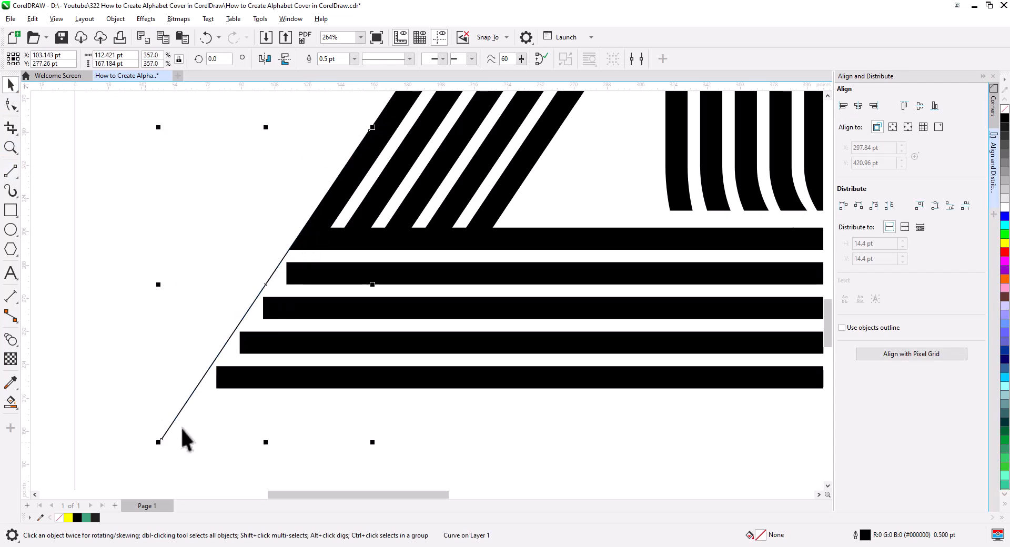
- Extend the slanted line into a closed four-sided shape on its left and join the end nodes at its upper end
left_click(14, 171)
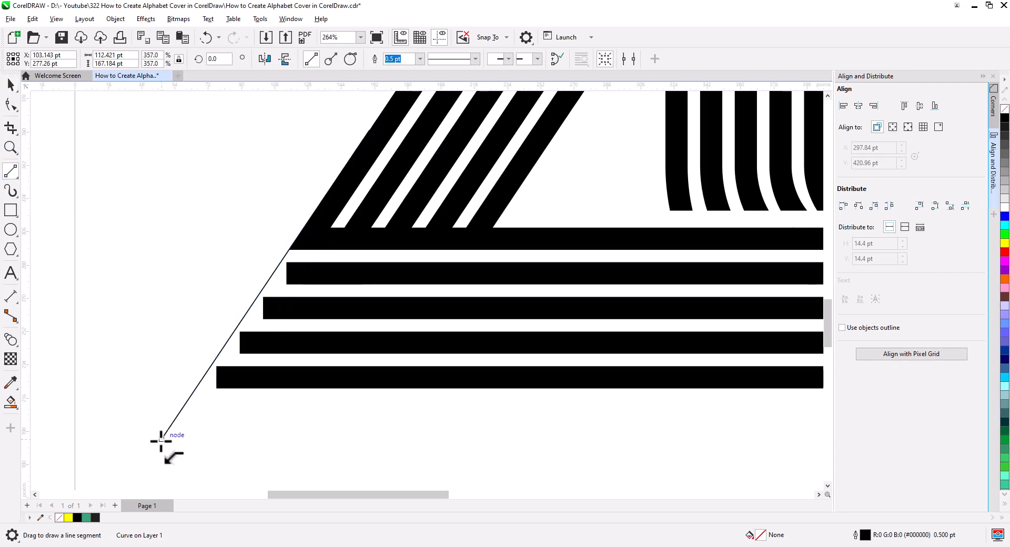
mouse_move(162, 438)
left_mouse_down()
mouse_move(42, 431)
mouse_move(163, 273)
mouse_move(236, 135)
mouse_move(333, 197)
mouse_move(335, 181)
mouse_move(326, 194)
left_mouse_up()
left_click(11, 104)
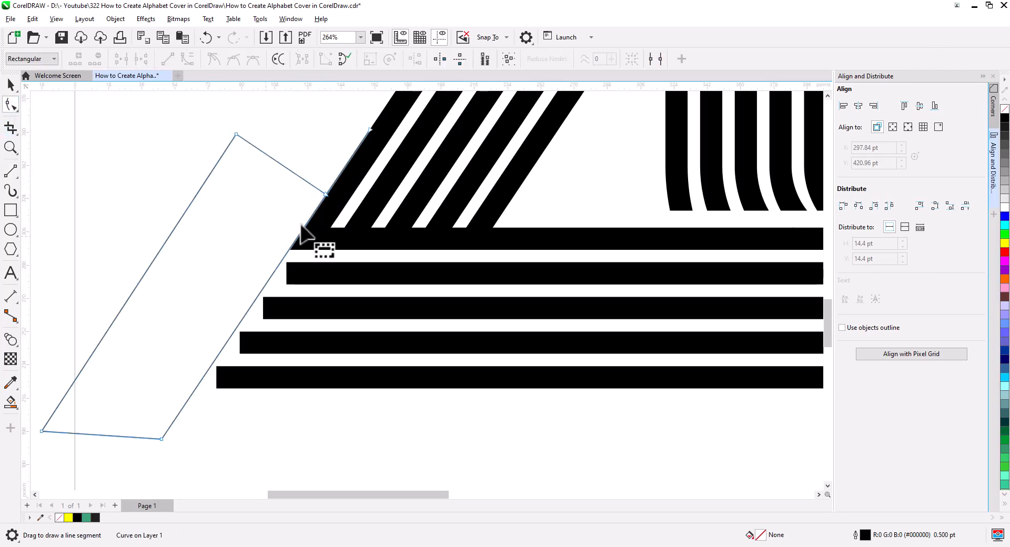
left_click_drag(339, 175, 382, 141)
left_click(303, 290)
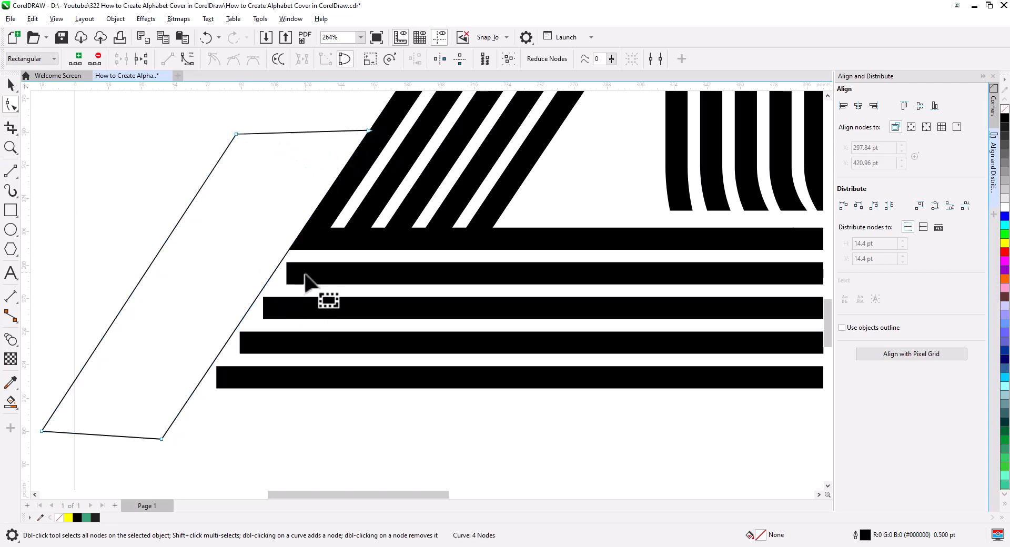
- Combine the four lower stripe objects into one curve and extend their left end nodes about 29 pt to the left
left_click(311, 280)
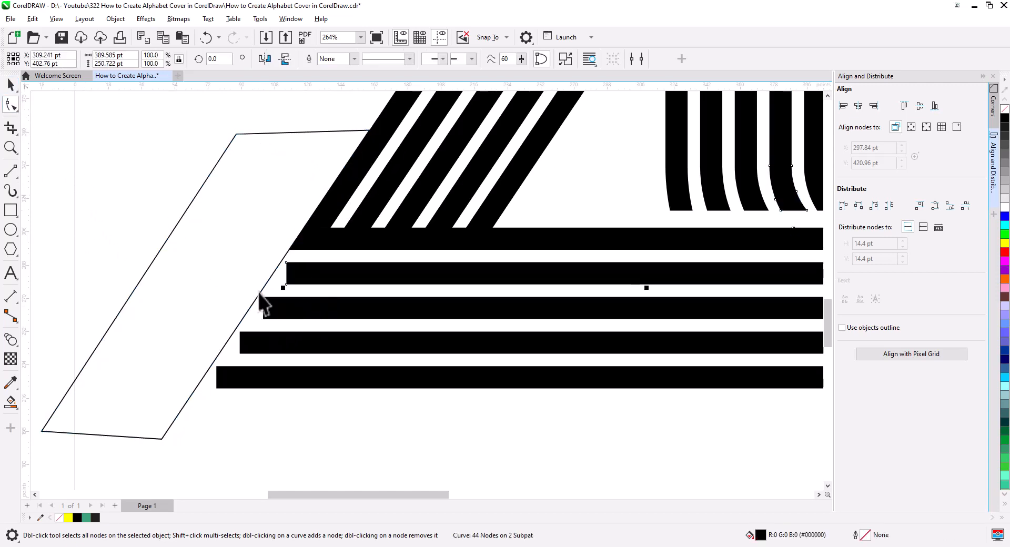
key("space")
left_click(295, 316)
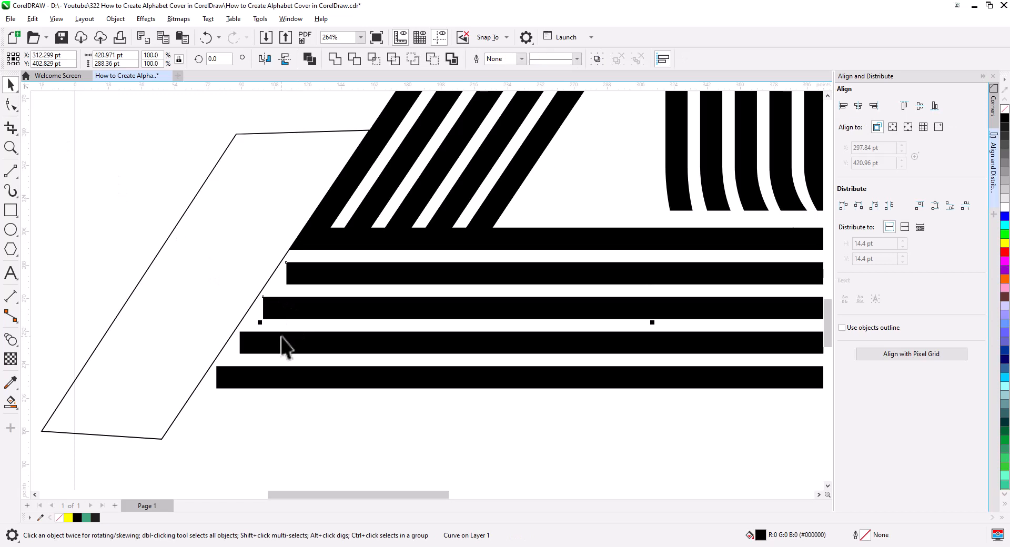
left_click(258, 381, "shift")
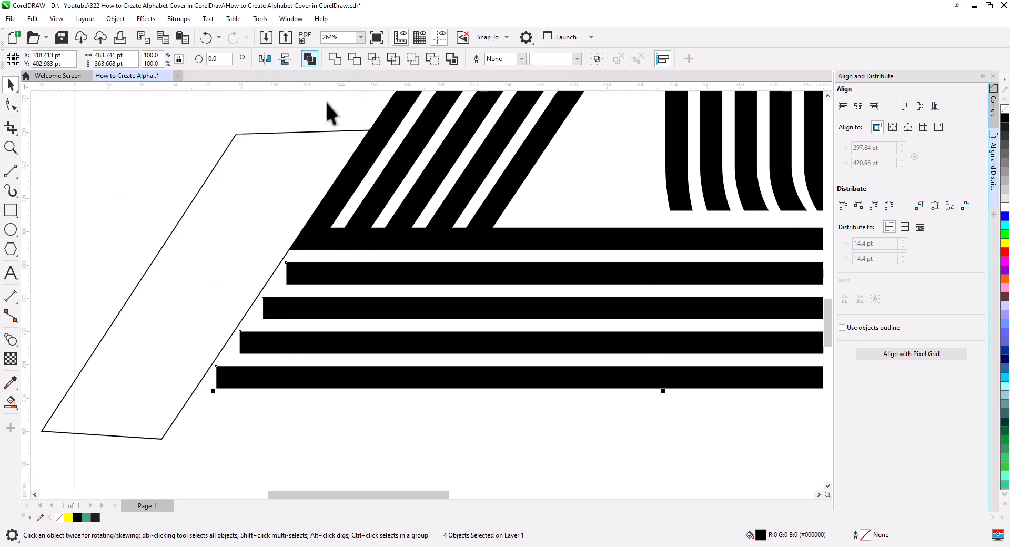
key("ctrl+l")
left_click(11, 103)
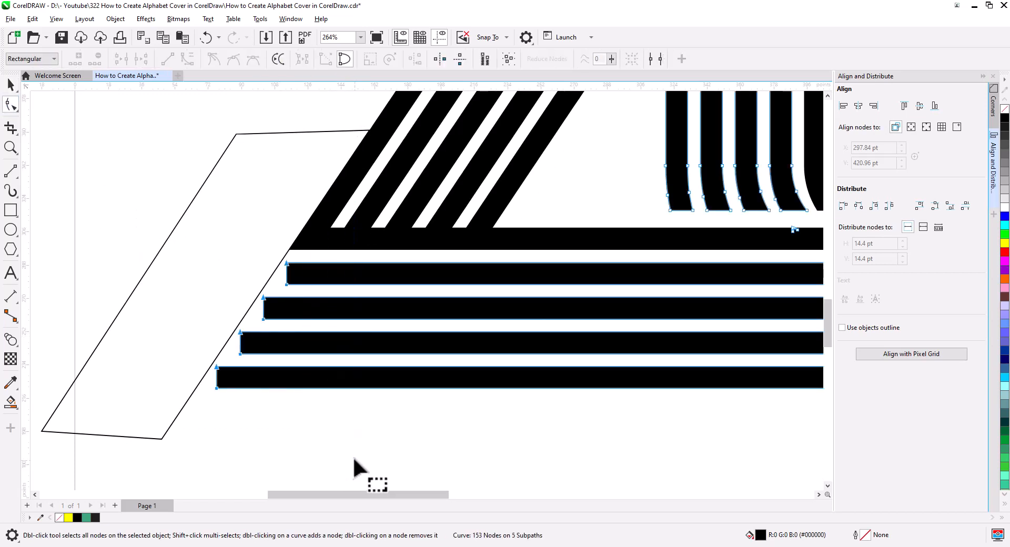
left_click_drag(208, 389, 155, 391)
- Trim the left ends of the four base stripes with the slanted four-sided shape and delete that shape
key("space")
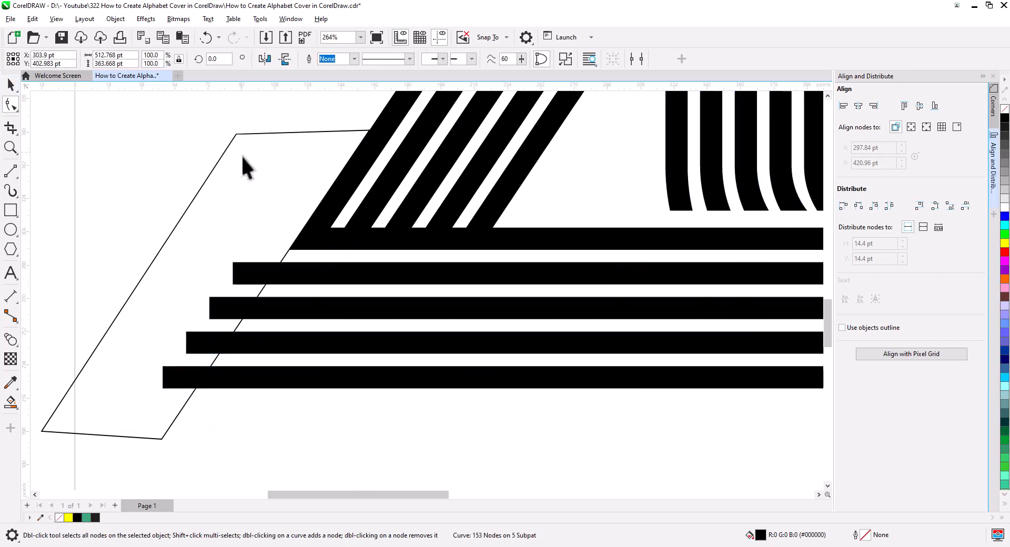
left_click(244, 163)
left_click(276, 387, "shift")
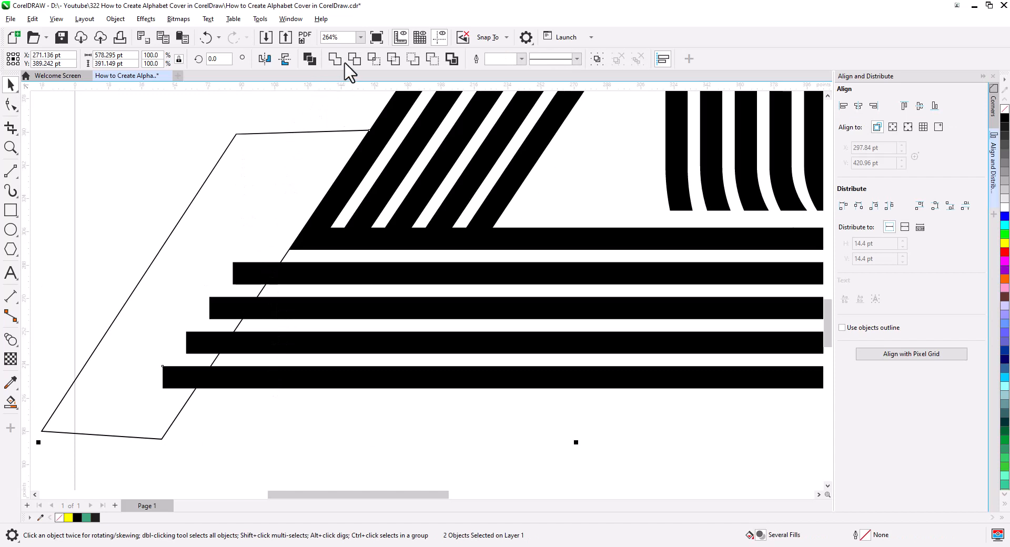
left_click(245, 223)
key("Delete")
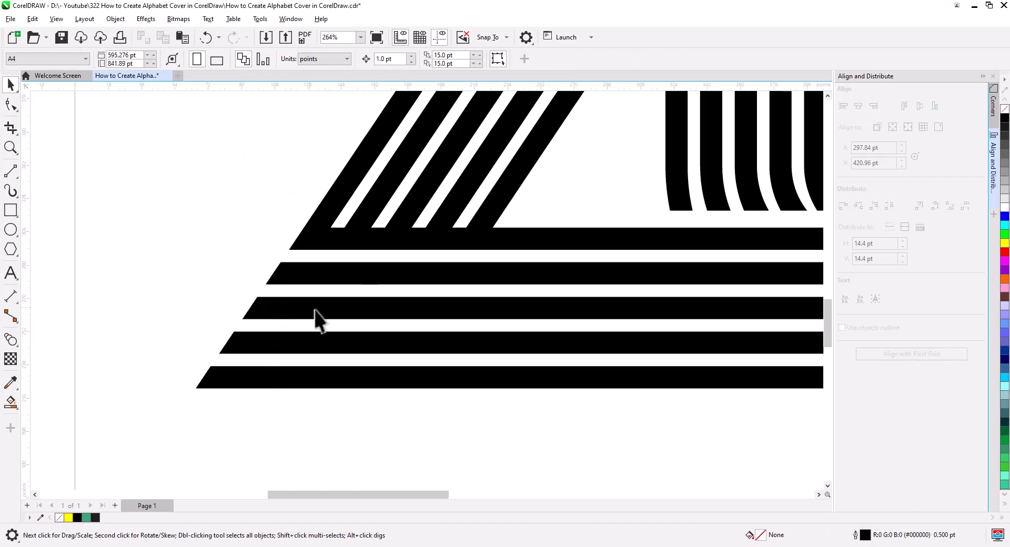
scroll(361, 332, "down", 2)
scroll(376, 356, "down", 2)
left_click_drag(442, 343, 414, 362)
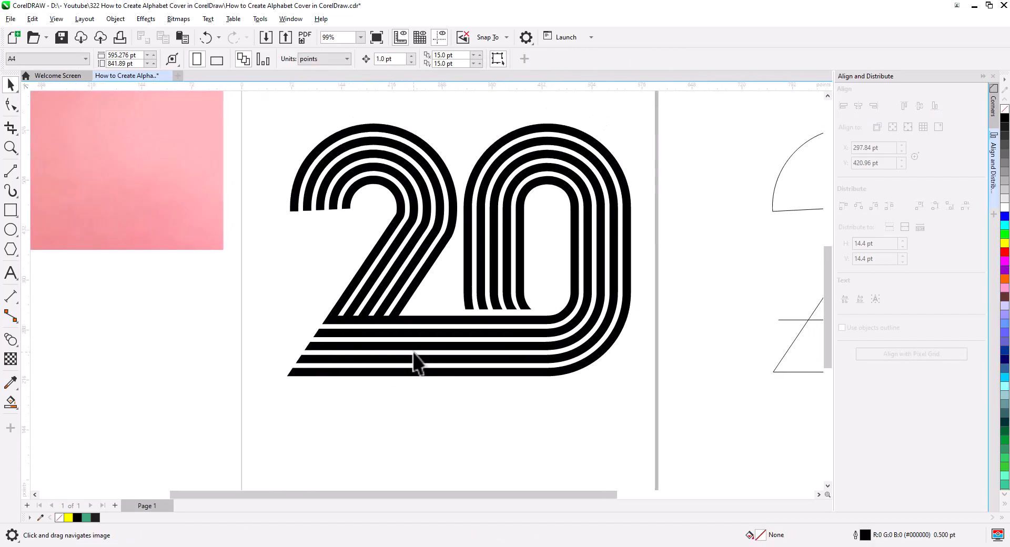
- Combine all stripe objects of the 20 into one curve and scale it down to about 444 pt wide
left_click_drag(386, 234, 269, 141)
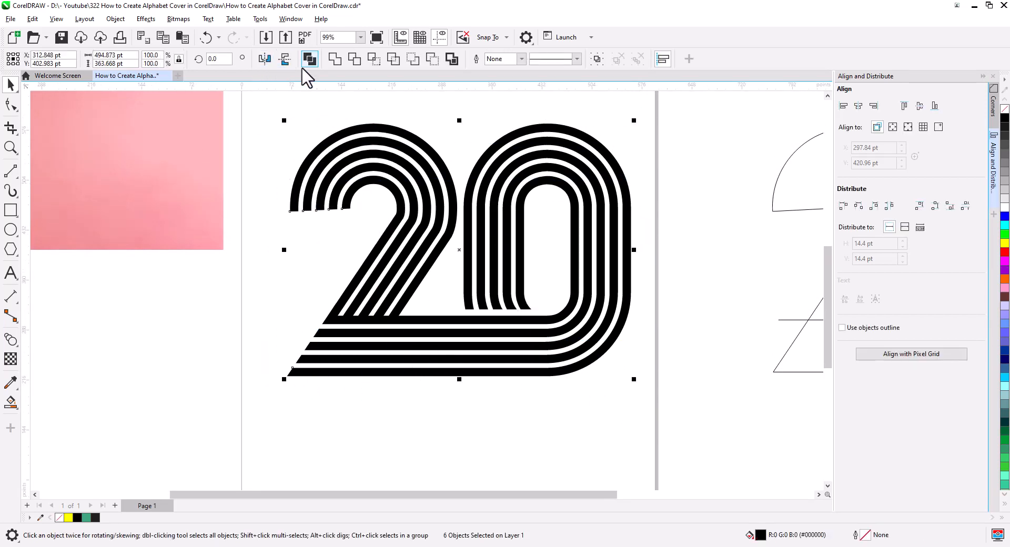
left_click(310, 59)
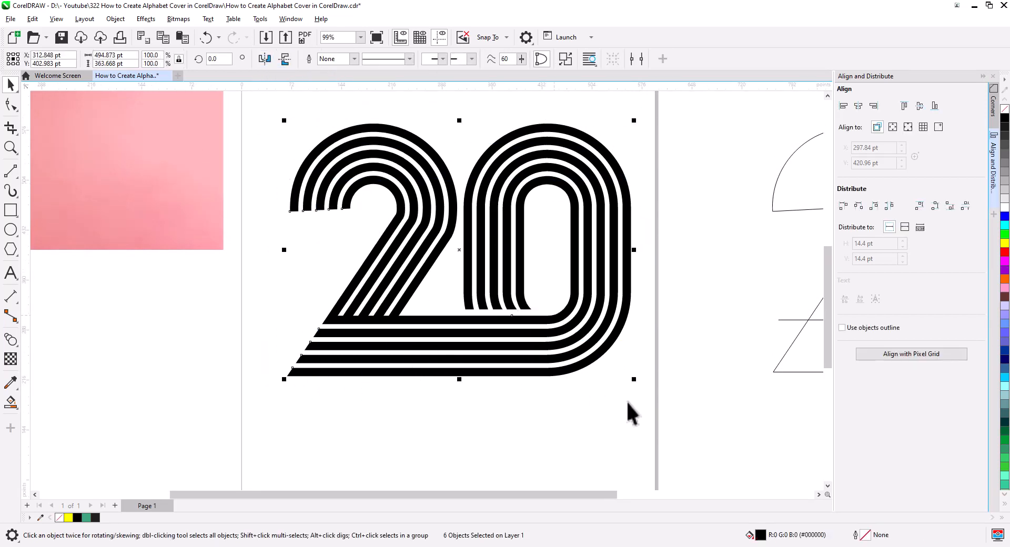
left_click_drag(634, 380, 615, 371)
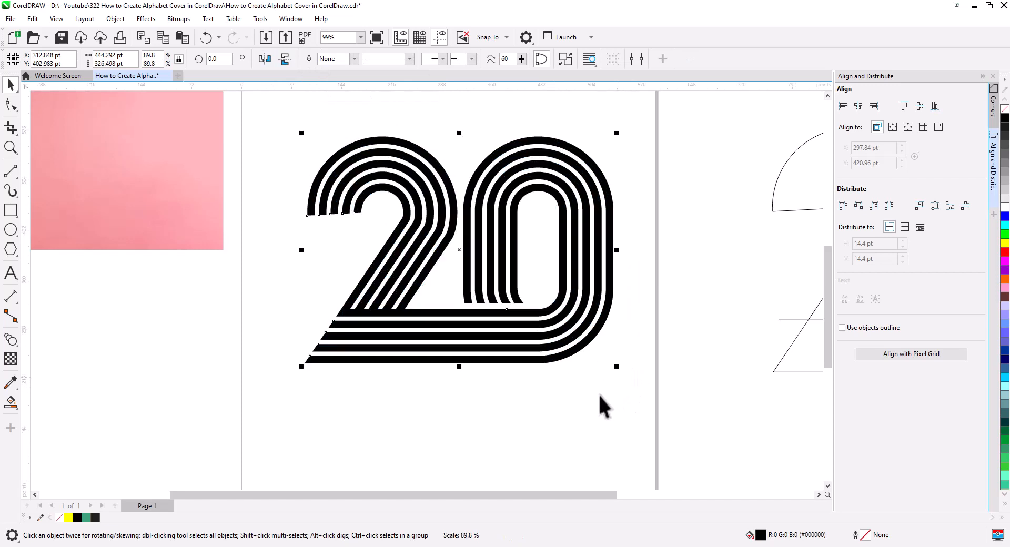
- Center the combined 20 curve on the page
left_click(582, 392)
left_click(561, 359)
left_click(558, 355)
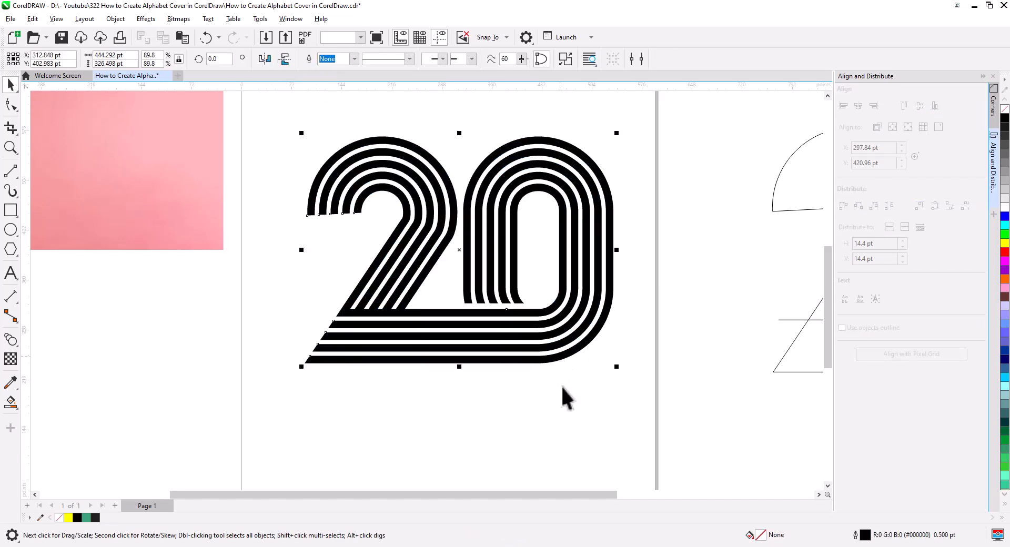
key("p")
- Move the photo of the woman from beside the page onto the striped 20
left_click_drag(564, 388, 558, 426)
left_click(242, 225)
left_click_drag(263, 298, 552, 477)
left_click_drag(324, 317, 514, 376)
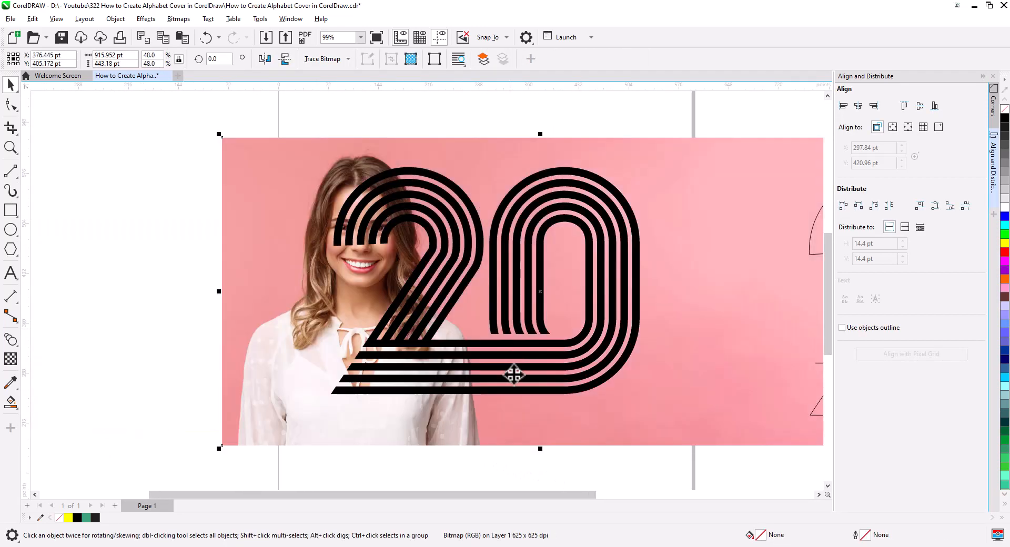
- Enlarge the photo to about 1186 pt wide and position it so the woman's face lies behind the middle of the 20
left_click_drag(530, 410, 656, 428)
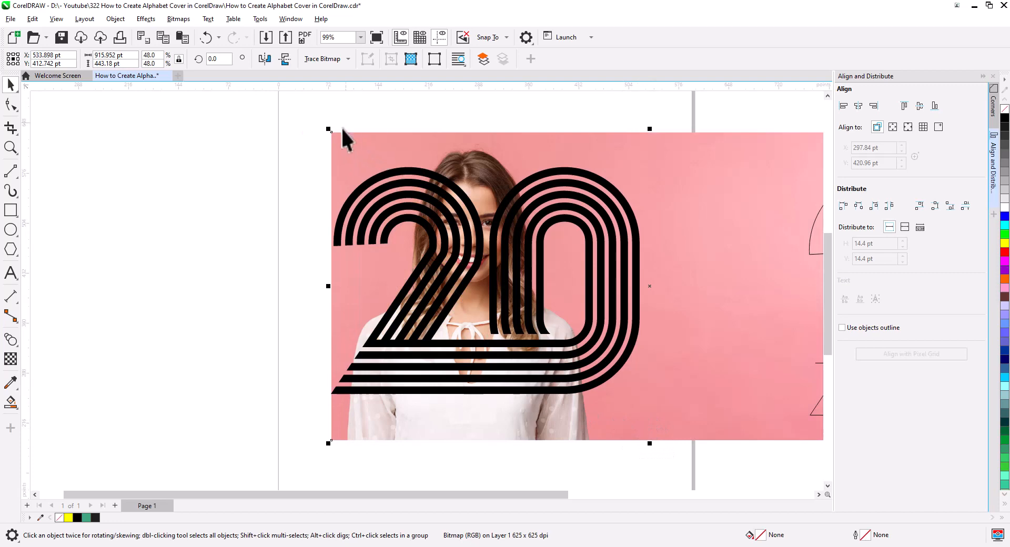
left_click_drag(329, 128, 238, 102)
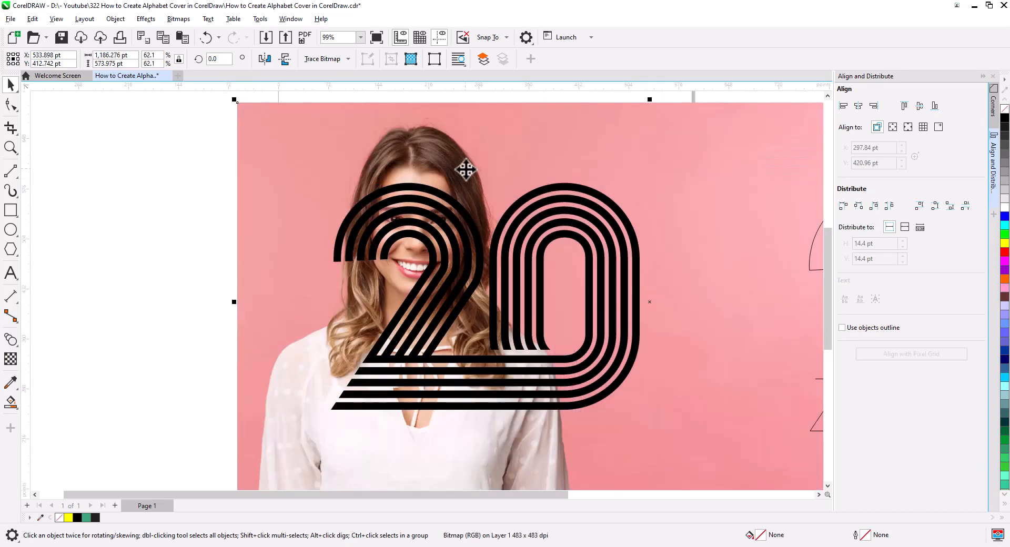
left_click_drag(465, 171, 495, 184)
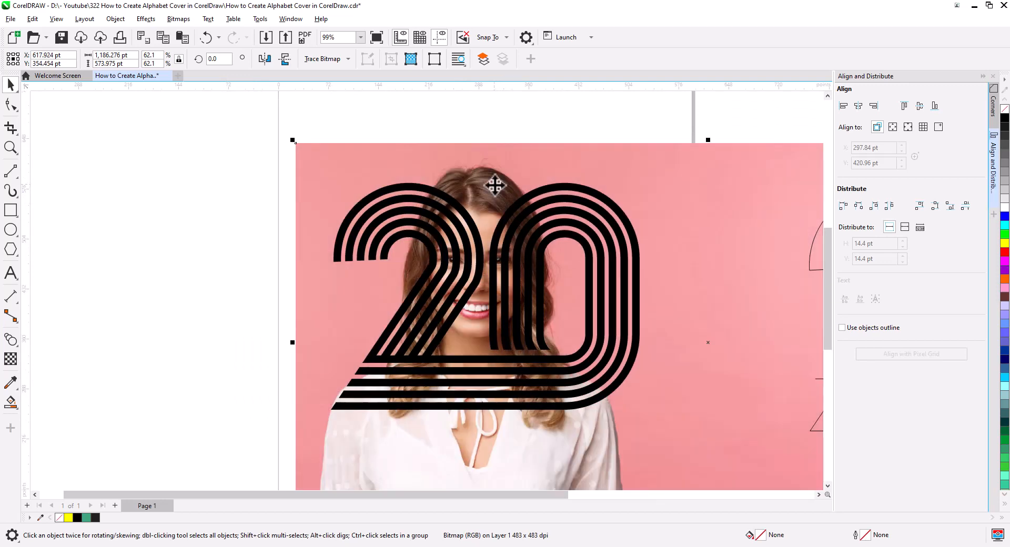
- PowerClip the photo inside the striped 20 curve and deselect it
right_click(495, 184)
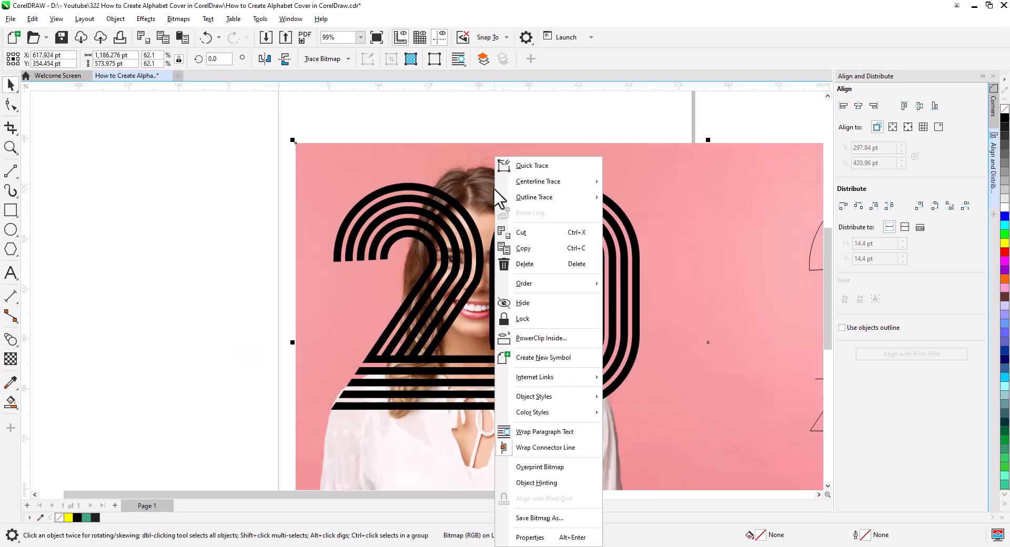
left_click(548, 339)
left_click(444, 317)
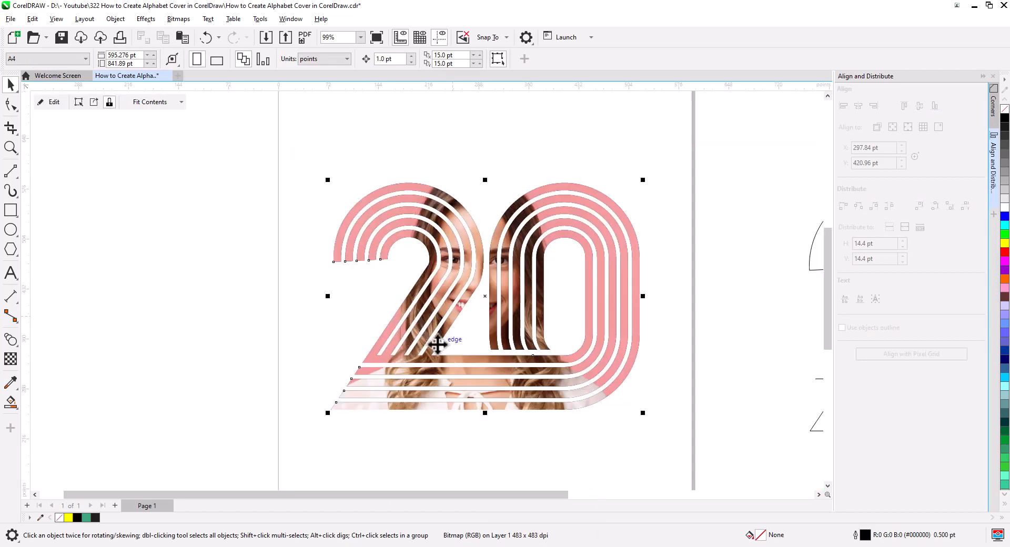
left_click(288, 342)
- Create a page-sized rectangle behind the photo-filled 20, fill it with black and deselect it
scroll(494, 359, "up", 1)
left_click_drag(523, 388, 460, 368)
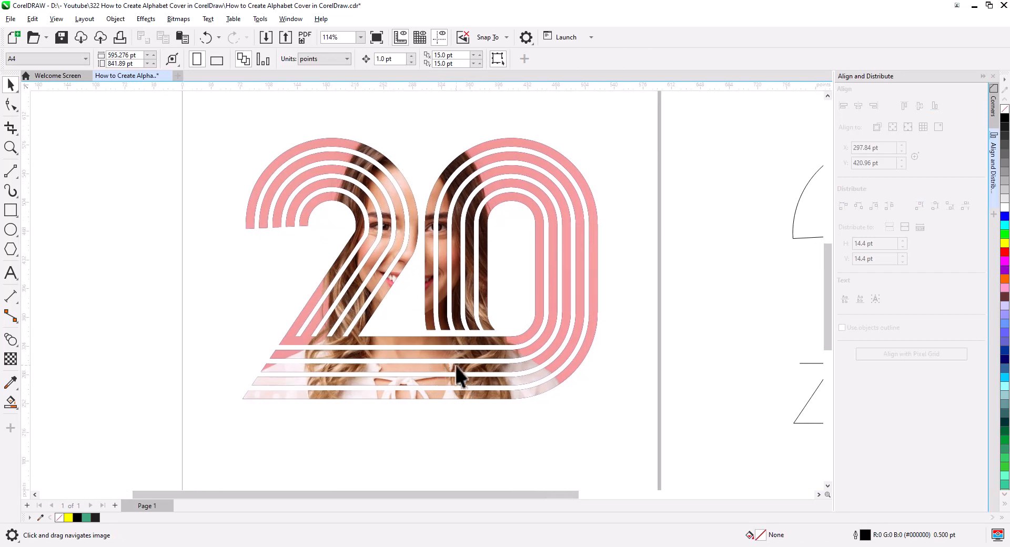
scroll(444, 362, "down", 5)
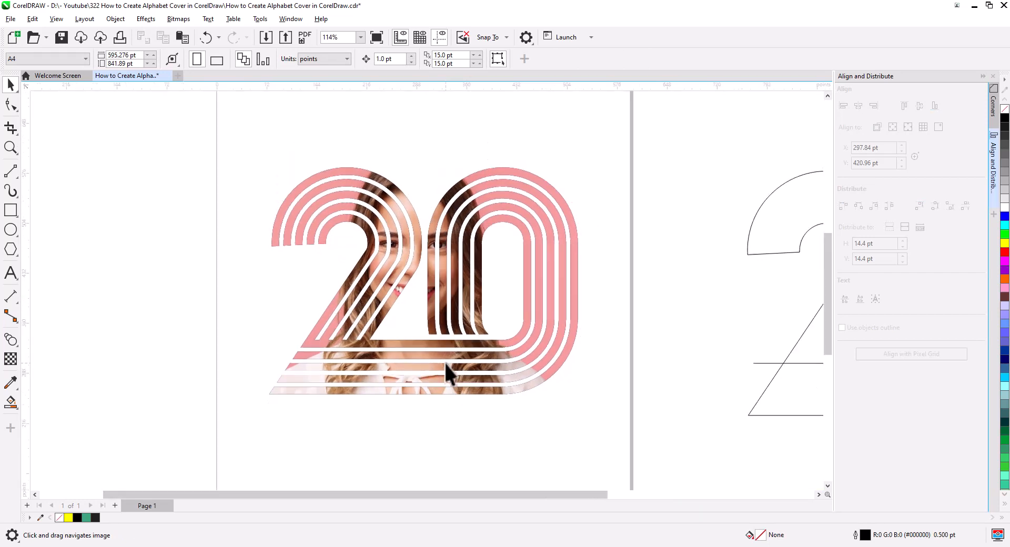
left_click_drag(466, 376, 413, 349)
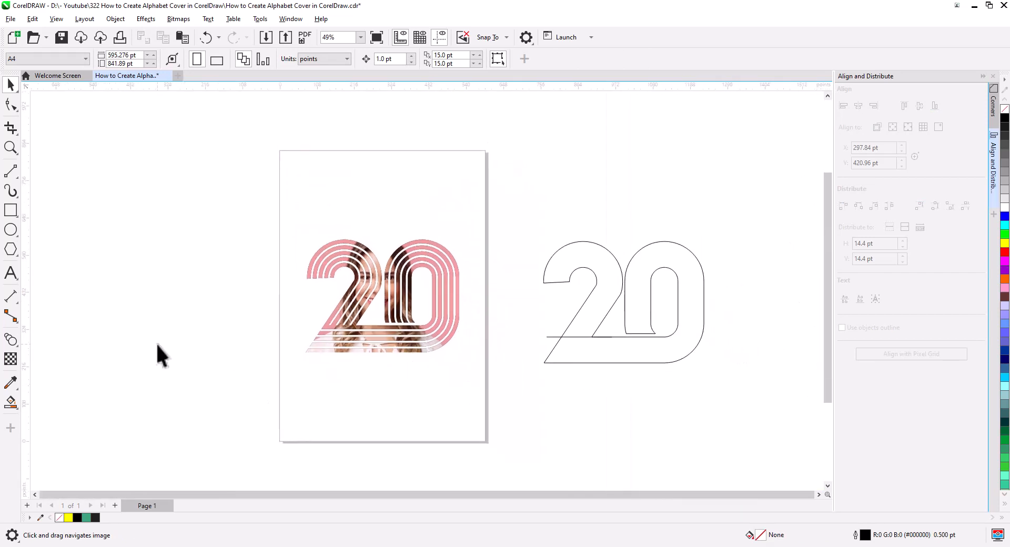
double_click(10, 210)
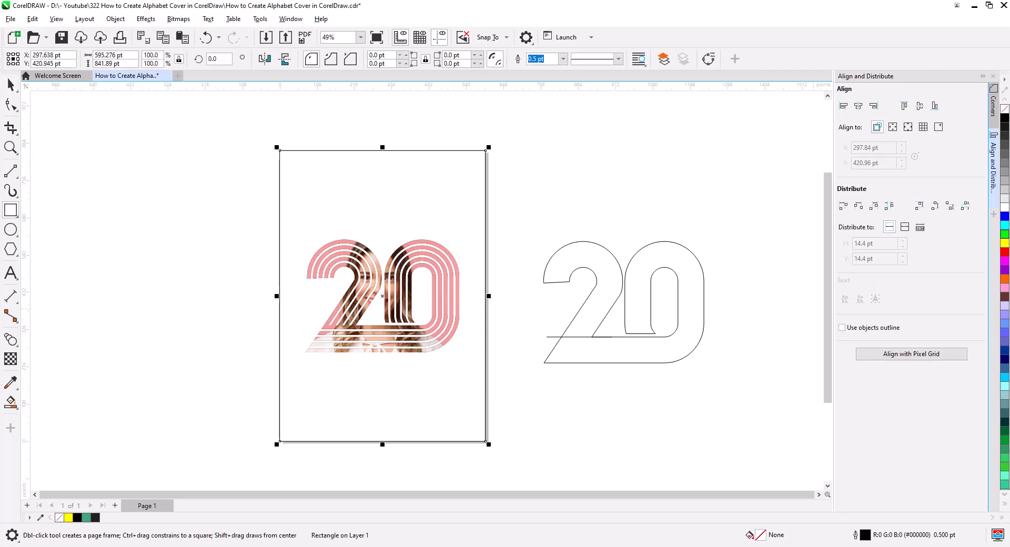
left_click(1005, 119)
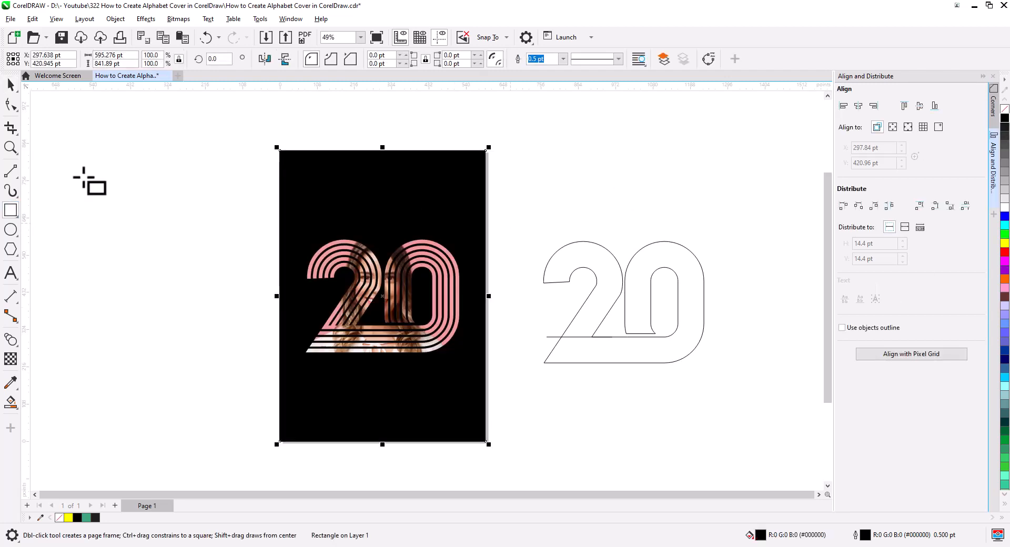
key("space")
left_click(161, 241)
scroll(375, 323, "up", 7)
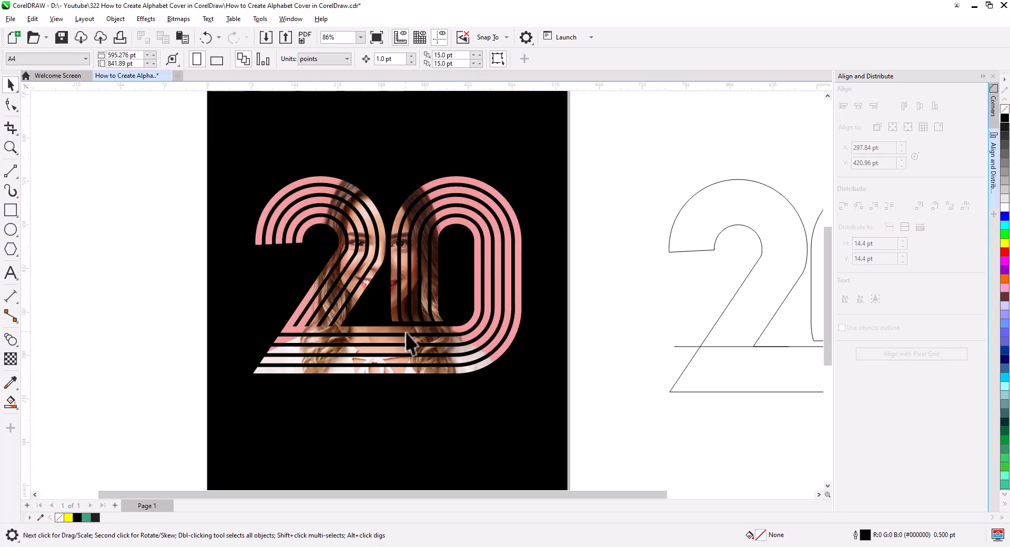